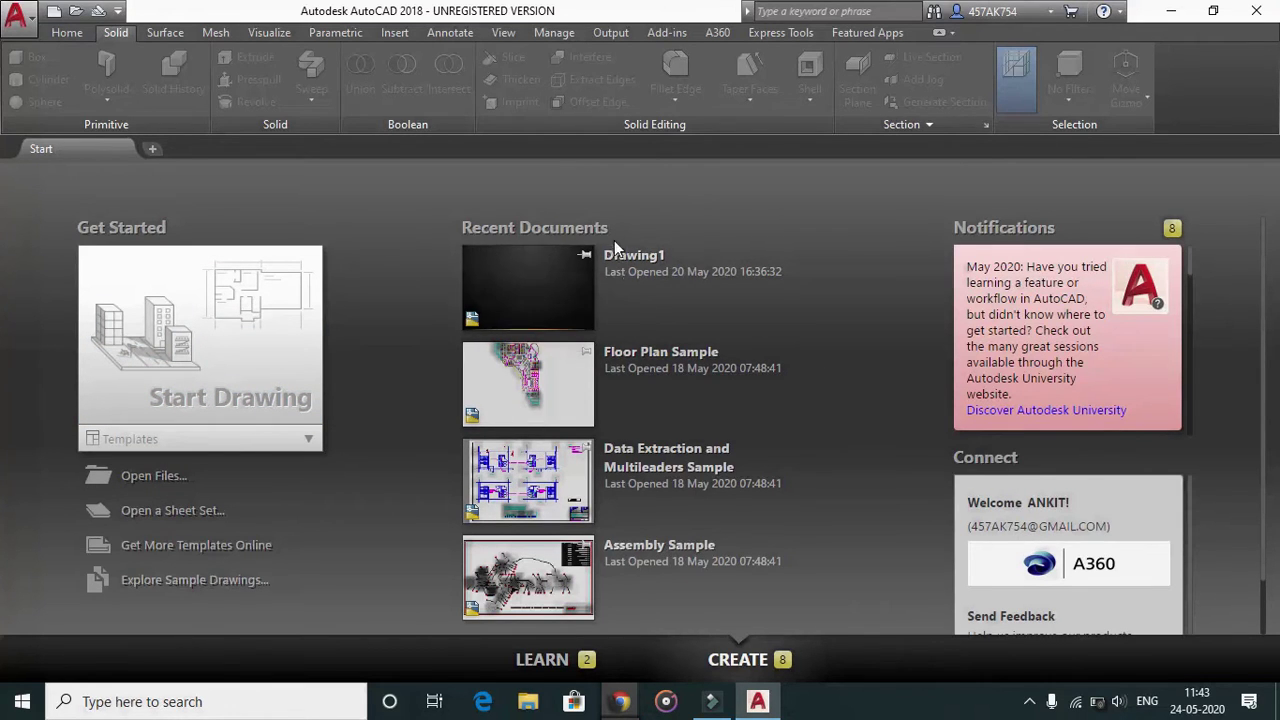
{"action": "scroll", "coordinate": [624, 362], "scroll_direction": "down", "scroll_amount": 1}
{"action": "scroll", "coordinate": [624, 370], "scroll_direction": "up", "scroll_amount": 1}
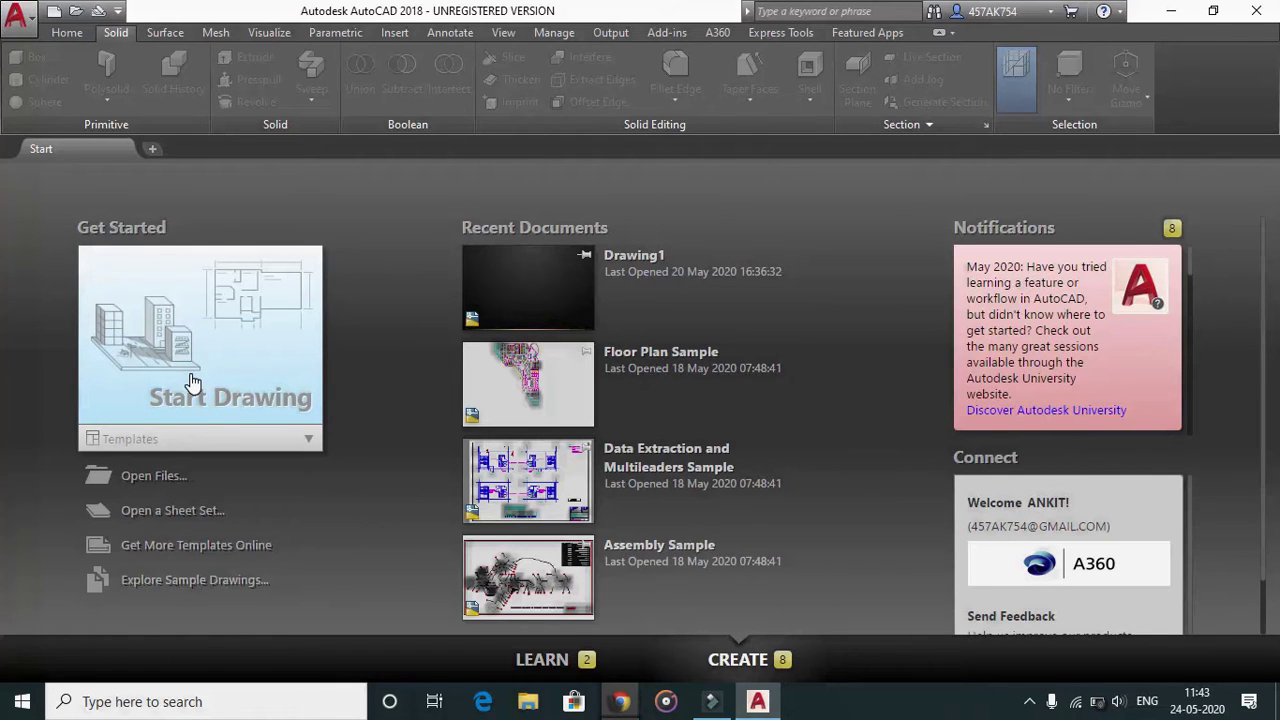
{"action": "scroll", "coordinate": [1025, 343], "scroll_direction": "down", "scroll_amount": 3}
{"action": "scroll", "coordinate": [1076, 545], "scroll_direction": "down", "scroll_amount": 2}
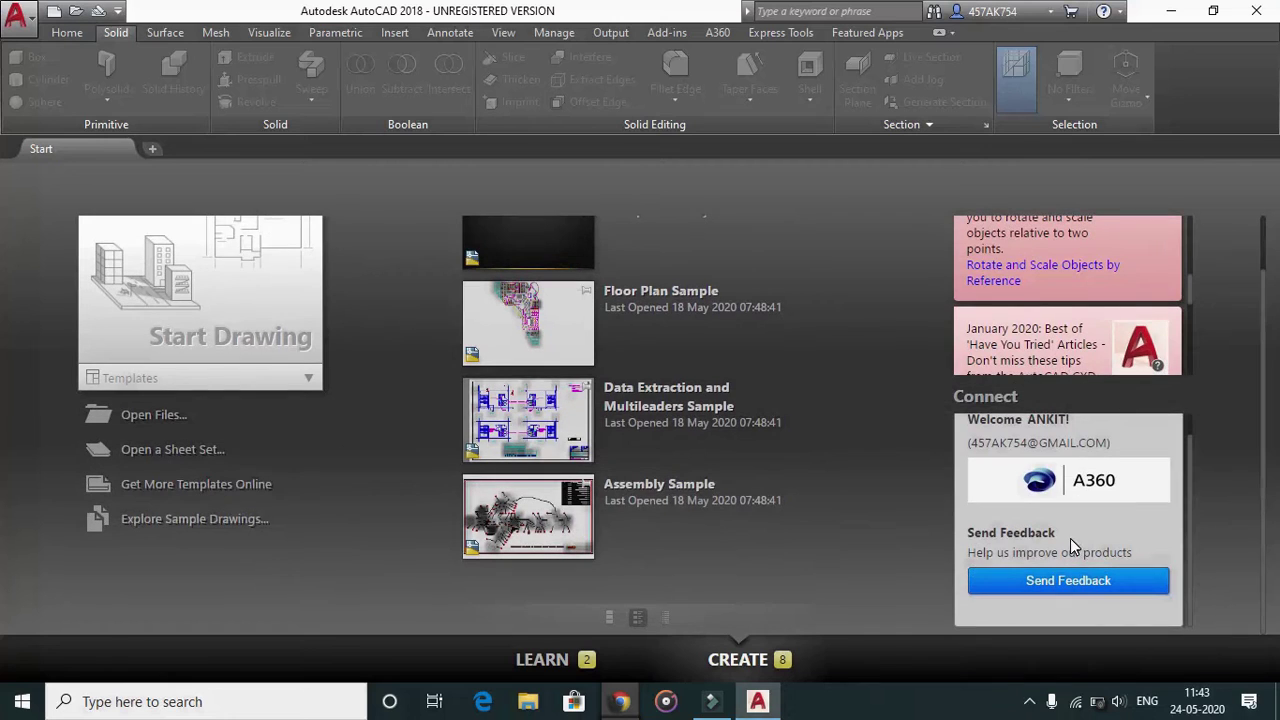
{"action": "scroll", "coordinate": [1058, 410], "scroll_direction": "up", "scroll_amount": 3}
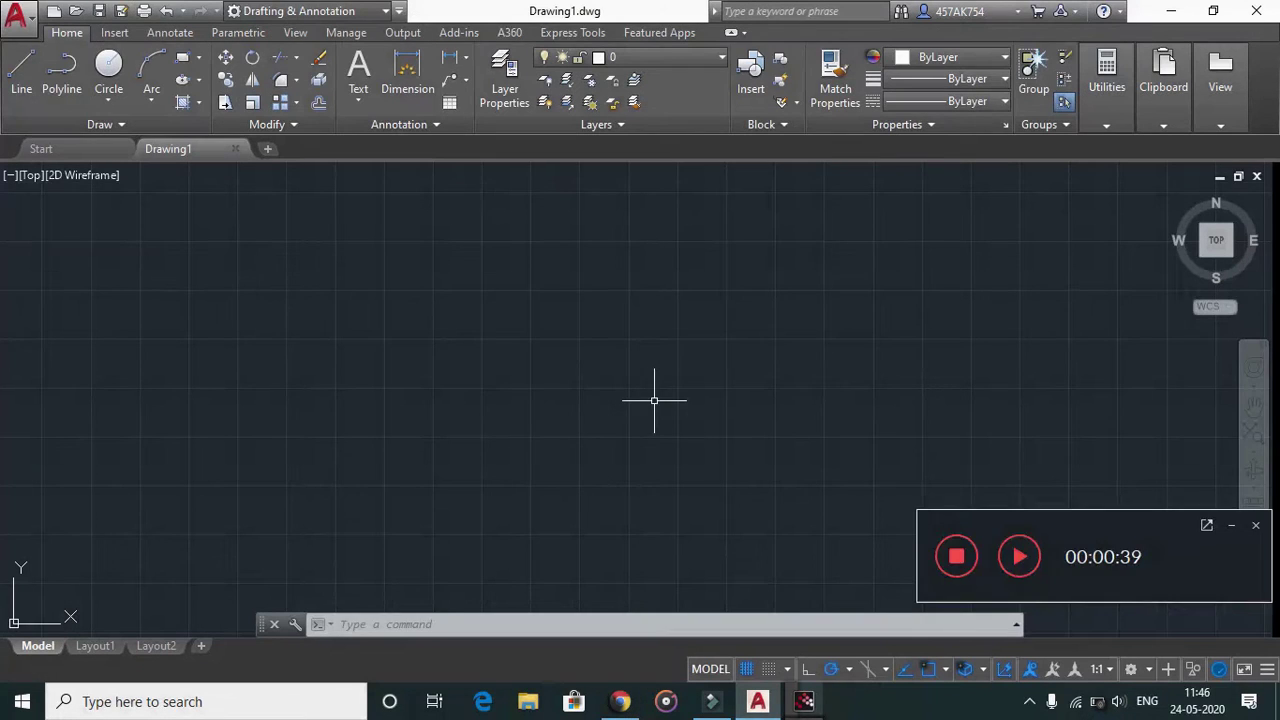
- Sweep several window and crossing selection boxes across the empty drawing area
{"action": "key", "text": "F10"}
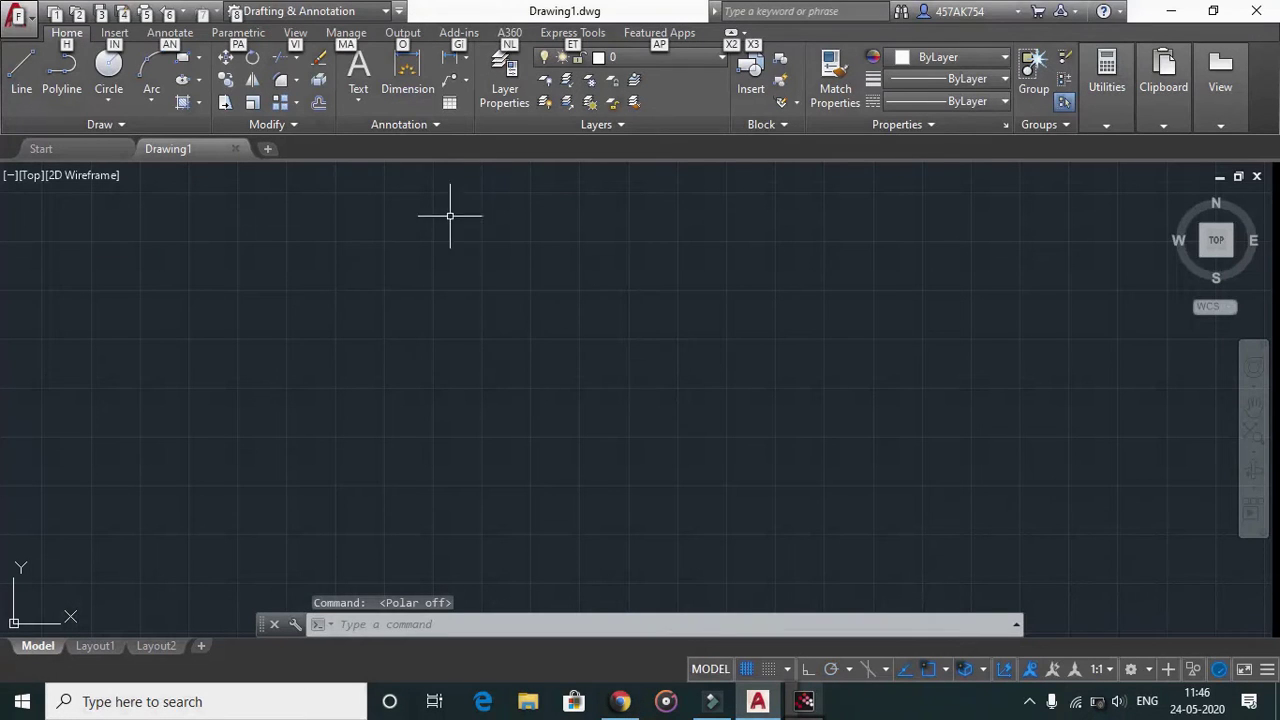
{"action": "left_click", "coordinate": [418, 247]}
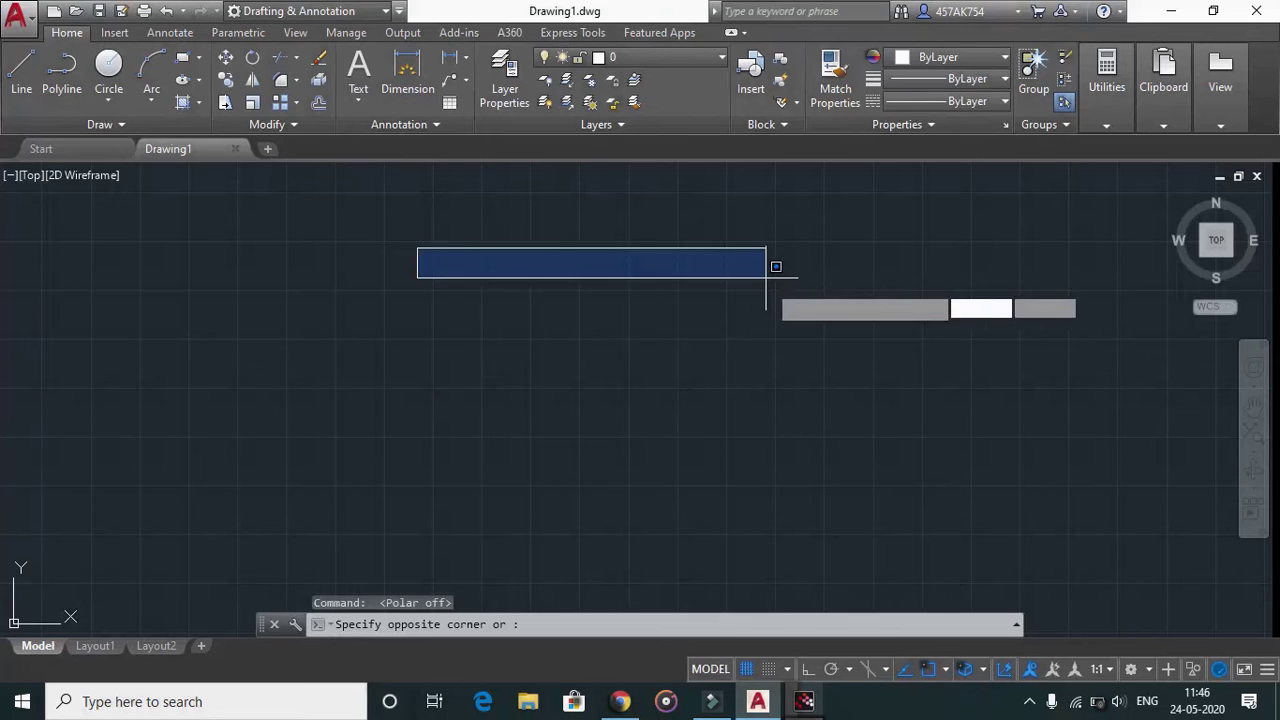
{"action": "left_click", "coordinate": [443, 280]}
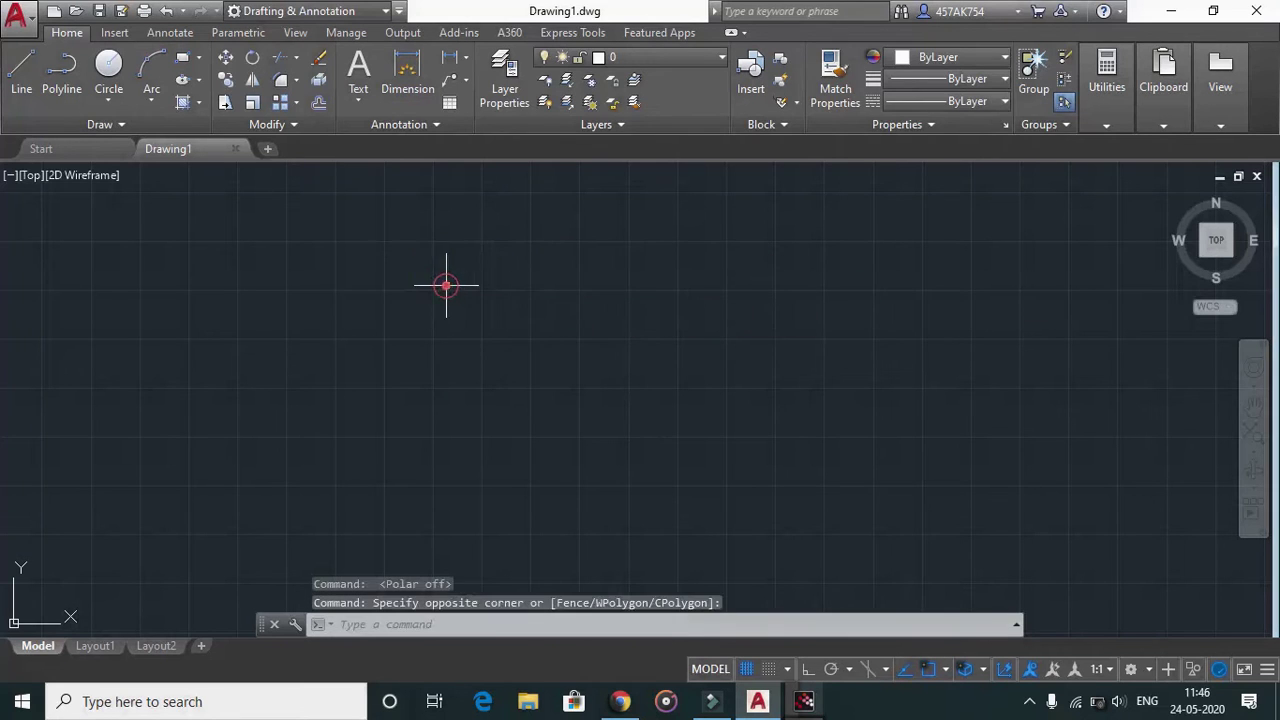
{"action": "left_click", "coordinate": [385, 278]}
{"action": "left_click", "coordinate": [700, 350]}
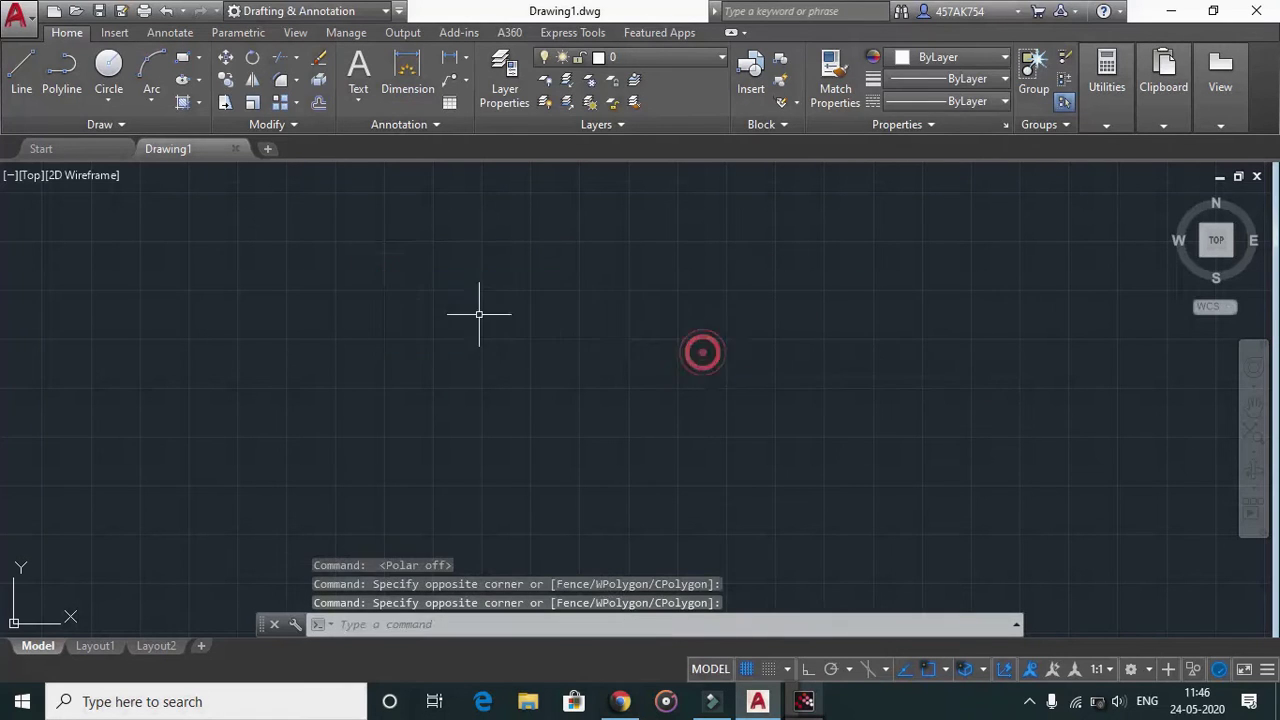
{"action": "left_click", "coordinate": [402, 279]}
{"action": "left_click", "coordinate": [793, 362]}
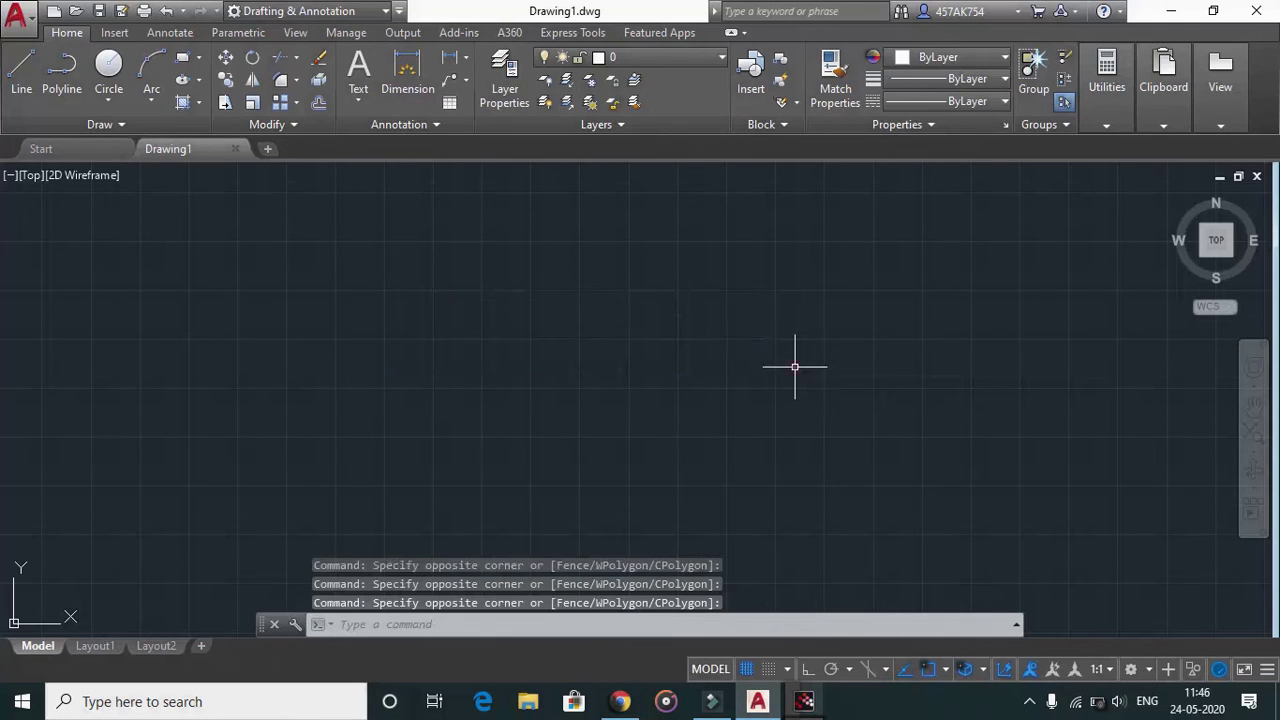
{"action": "left_click", "coordinate": [826, 297]}
{"action": "left_click", "coordinate": [434, 375]}
{"action": "left_click", "coordinate": [434, 326]}
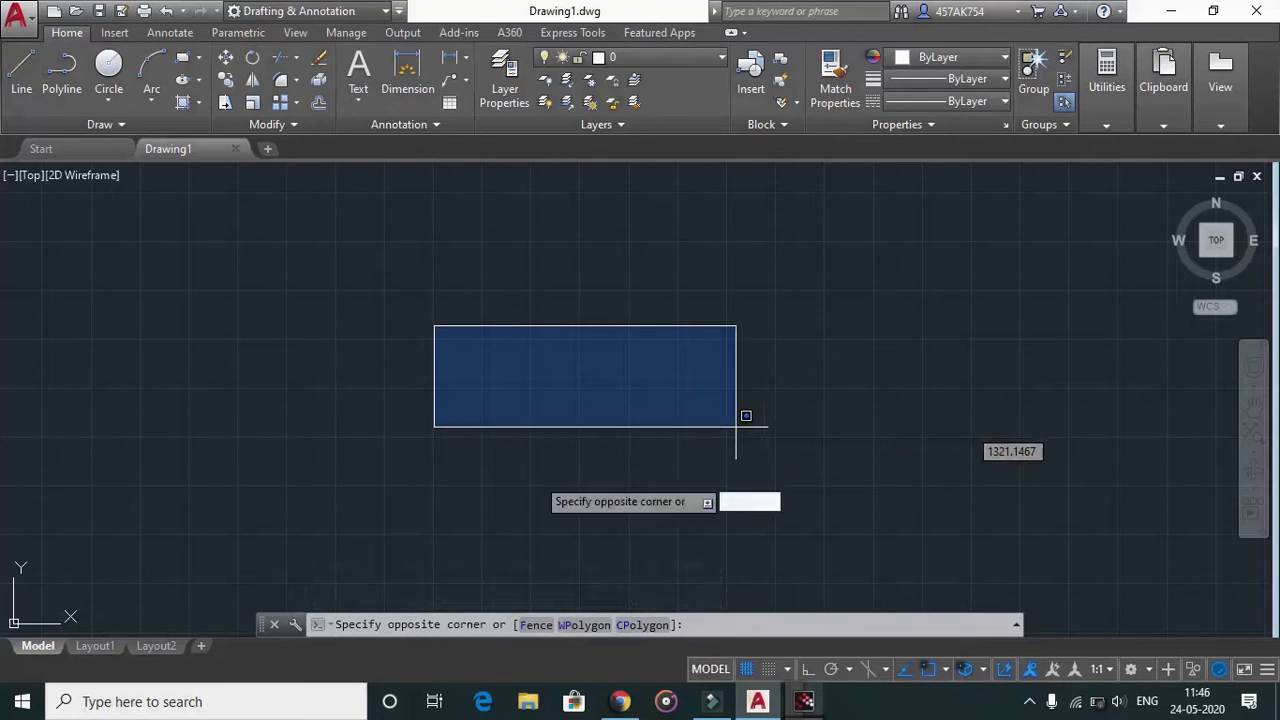
{"action": "left_click", "coordinate": [1025, 569]}
{"action": "left_click", "coordinate": [835, 367]}
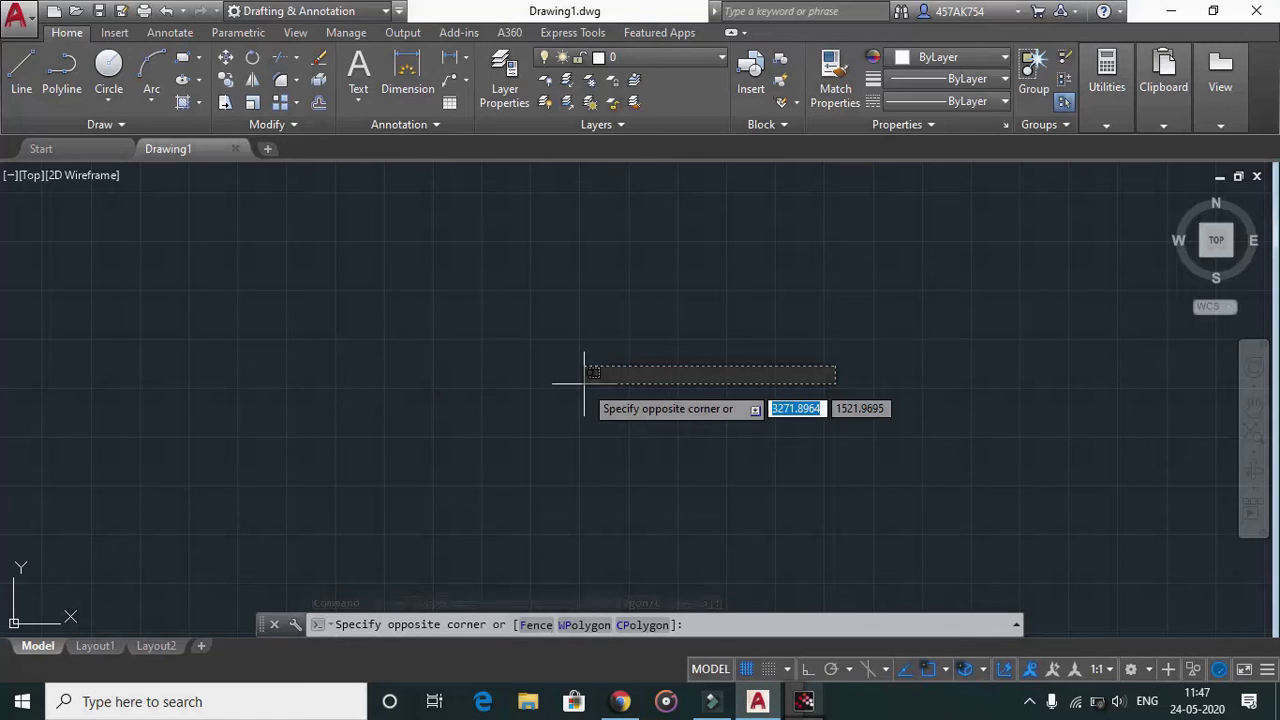
{"action": "left_click", "coordinate": [584, 381]}
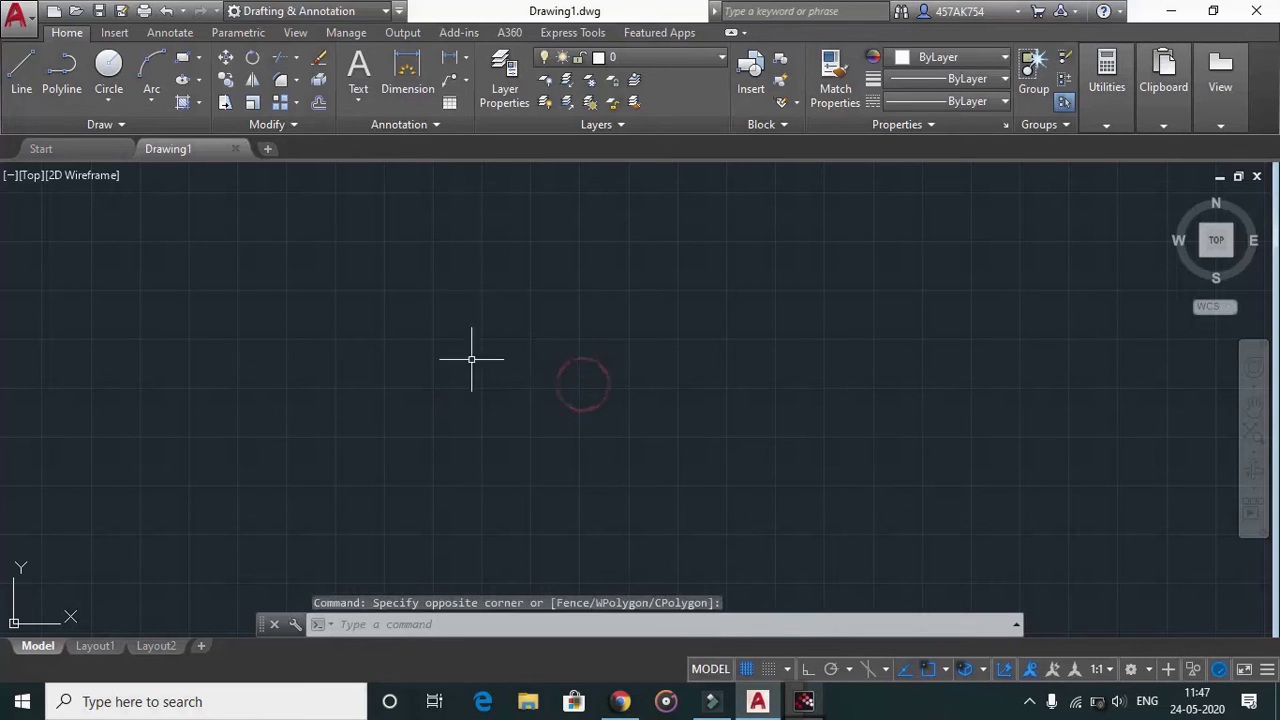
- Draw a single long, slightly downward-sloping line across the middle of the drawing area
{"action": "left_click", "coordinate": [22, 72]}
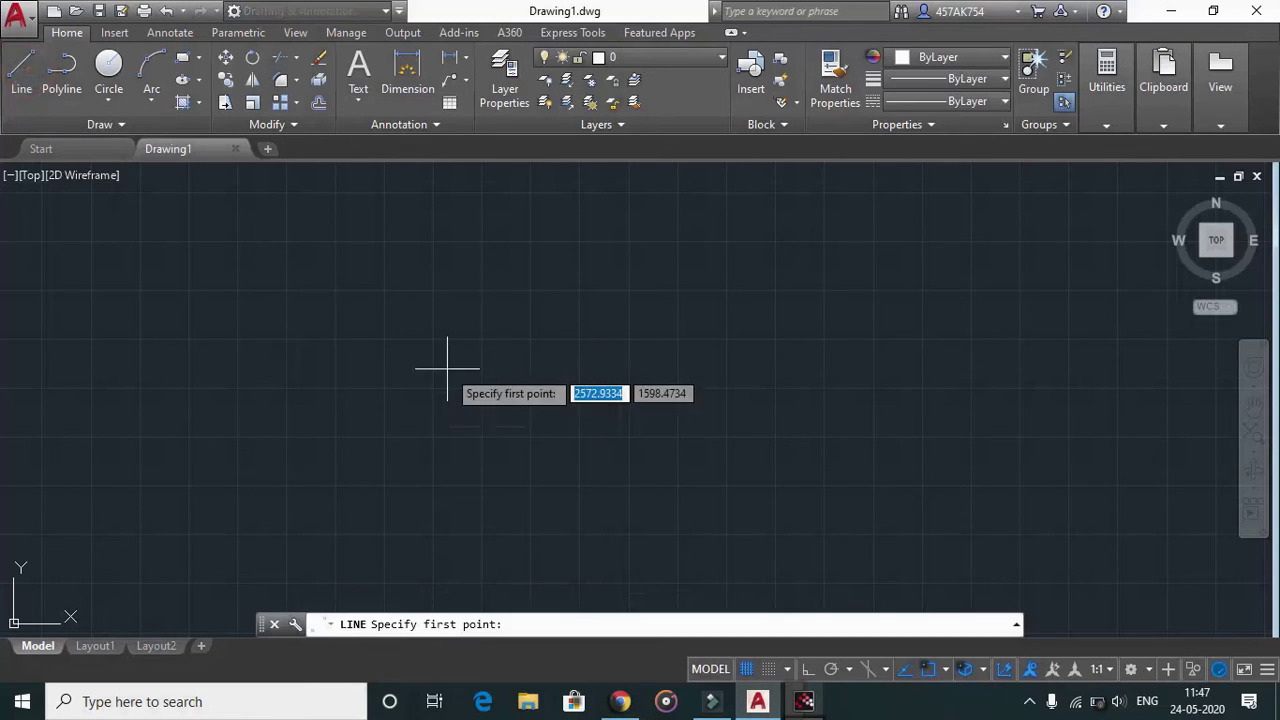
{"action": "left_click", "coordinate": [447, 368]}
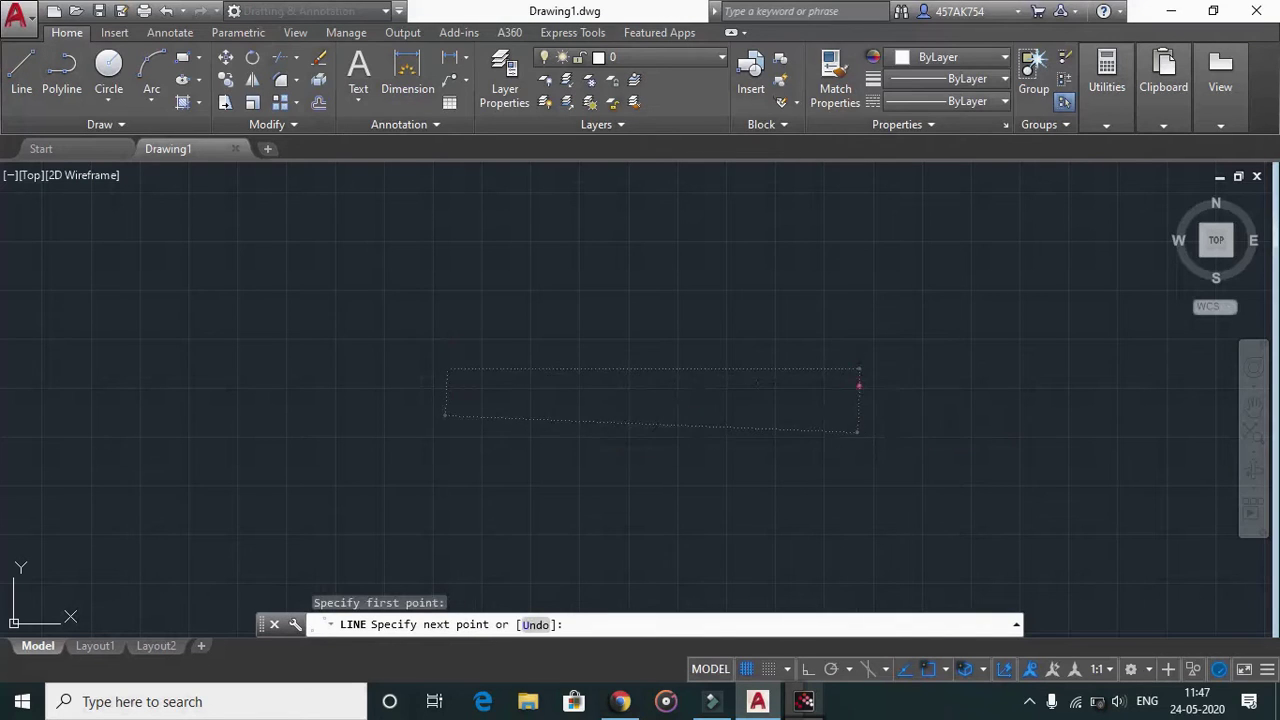
{"action": "left_click", "coordinate": [858, 384]}
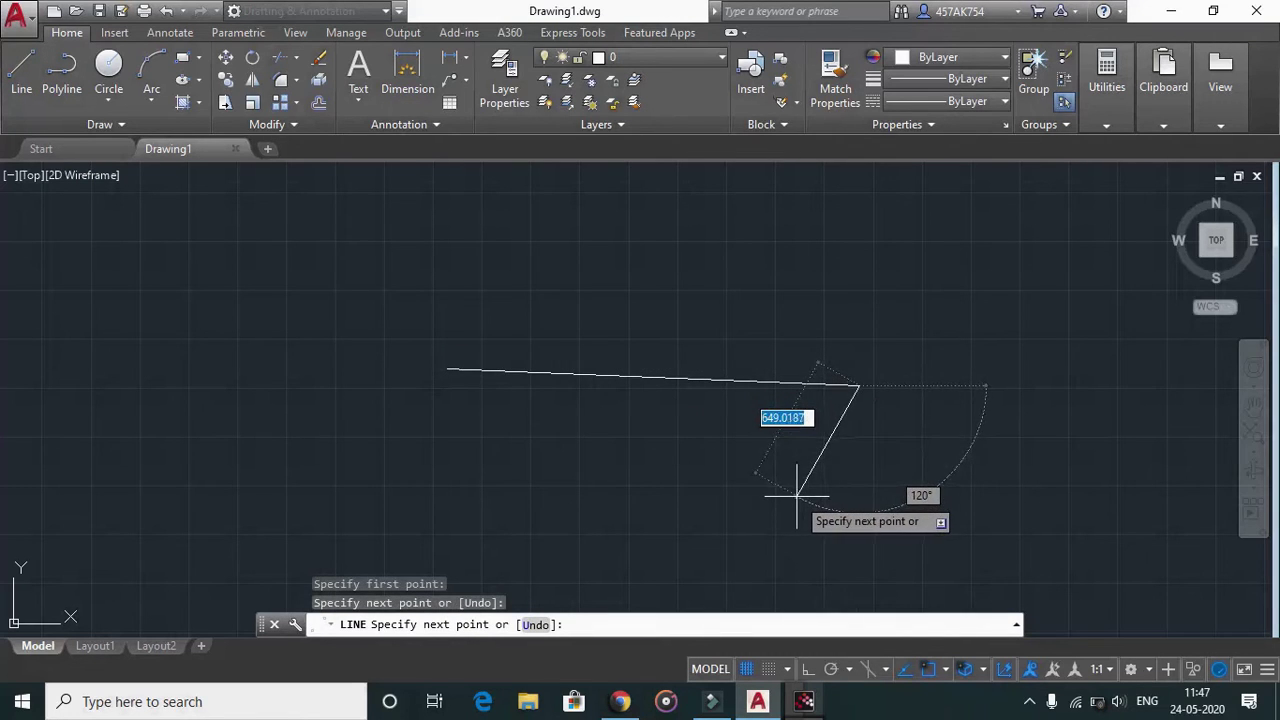
{"action": "key", "text": "Escape"}
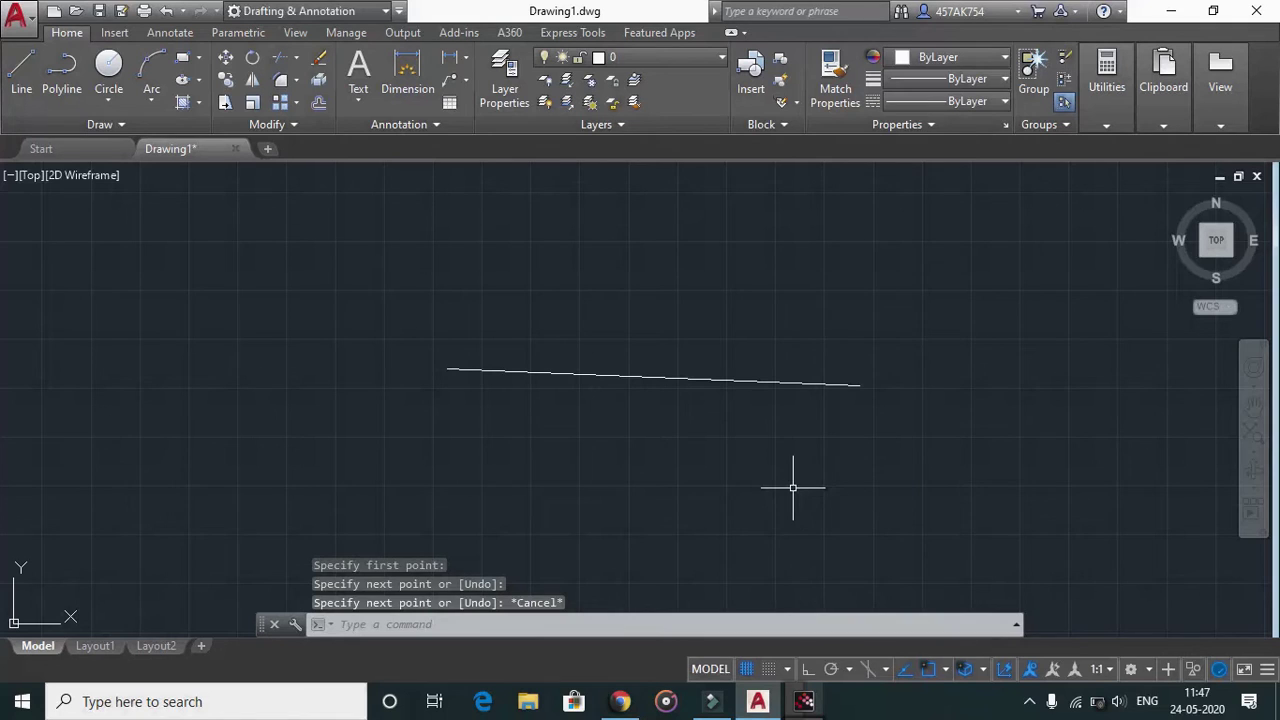
- Try twice to select the line with a window selection that encloses only its left part
{"action": "key", "text": "F10"}
{"action": "key", "text": "alt"}
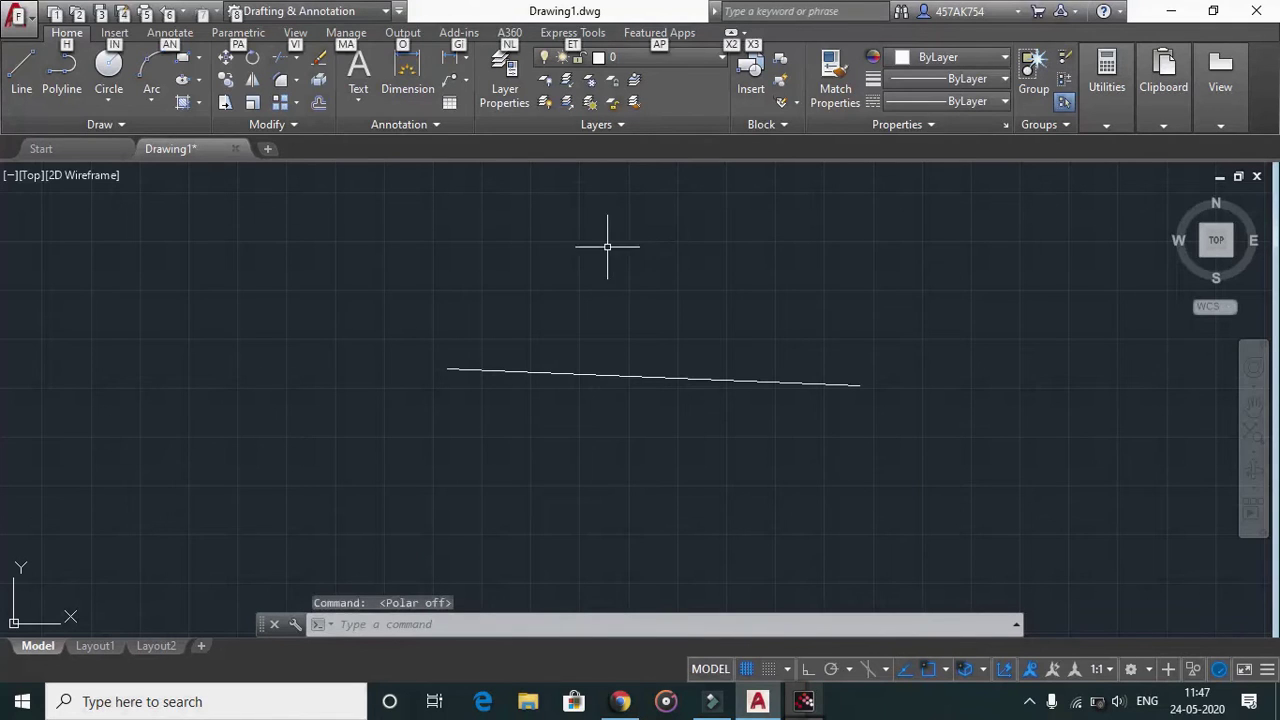
{"action": "left_click", "coordinate": [417, 319]}
{"action": "left_click", "coordinate": [622, 415]}
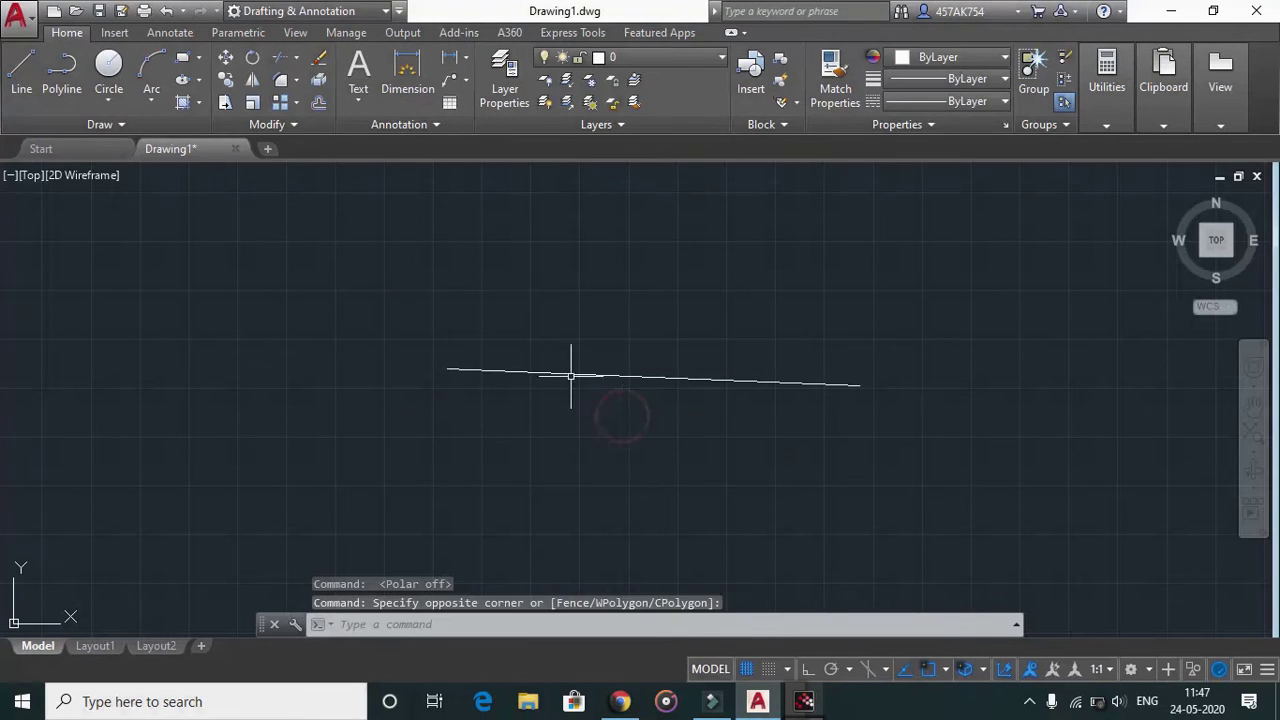
{"action": "left_click", "coordinate": [432, 337]}
{"action": "left_click", "coordinate": [598, 406]}
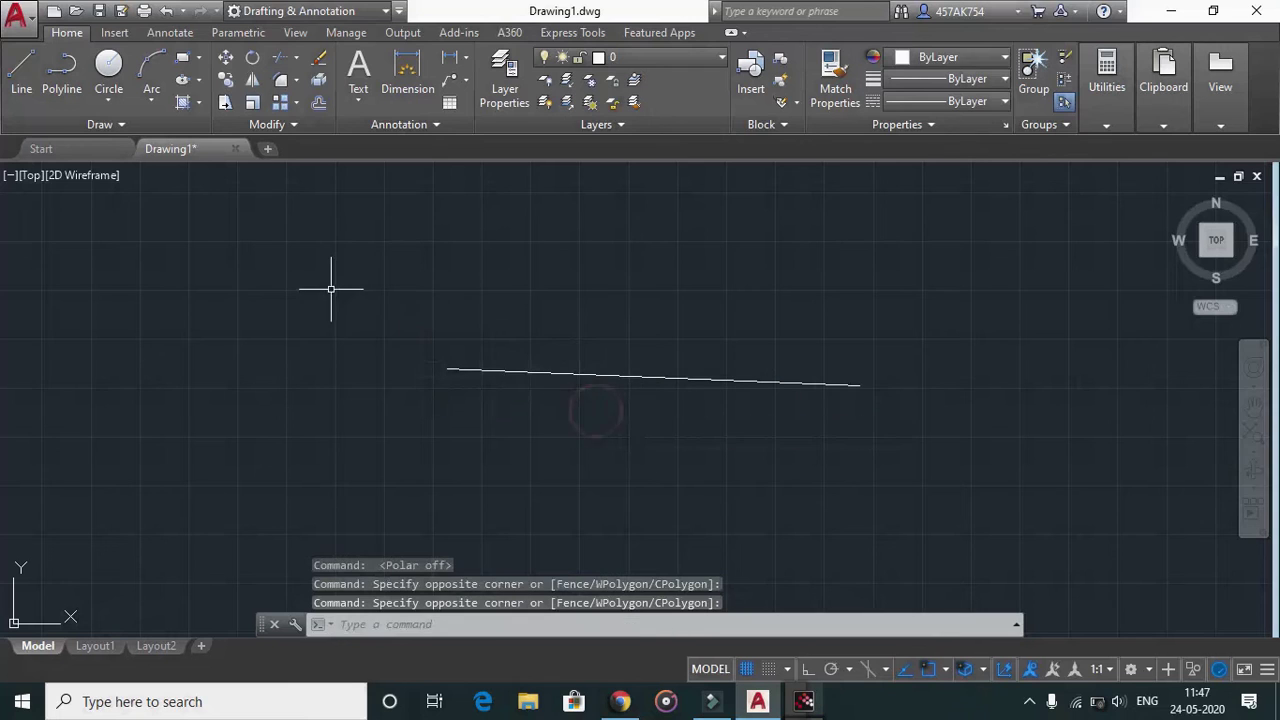
- Select the line with a window selection that encloses it completely, and clear the selection
{"action": "left_click", "coordinate": [412, 319]}
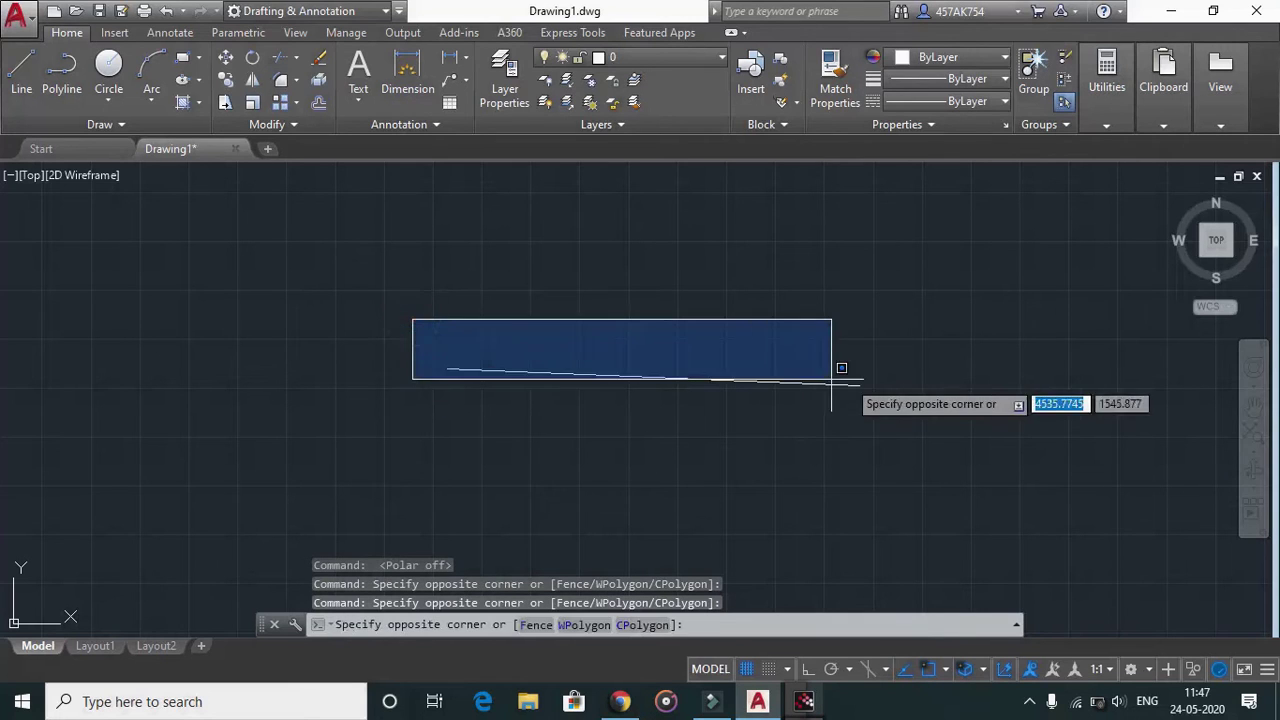
{"action": "left_click", "coordinate": [971, 415]}
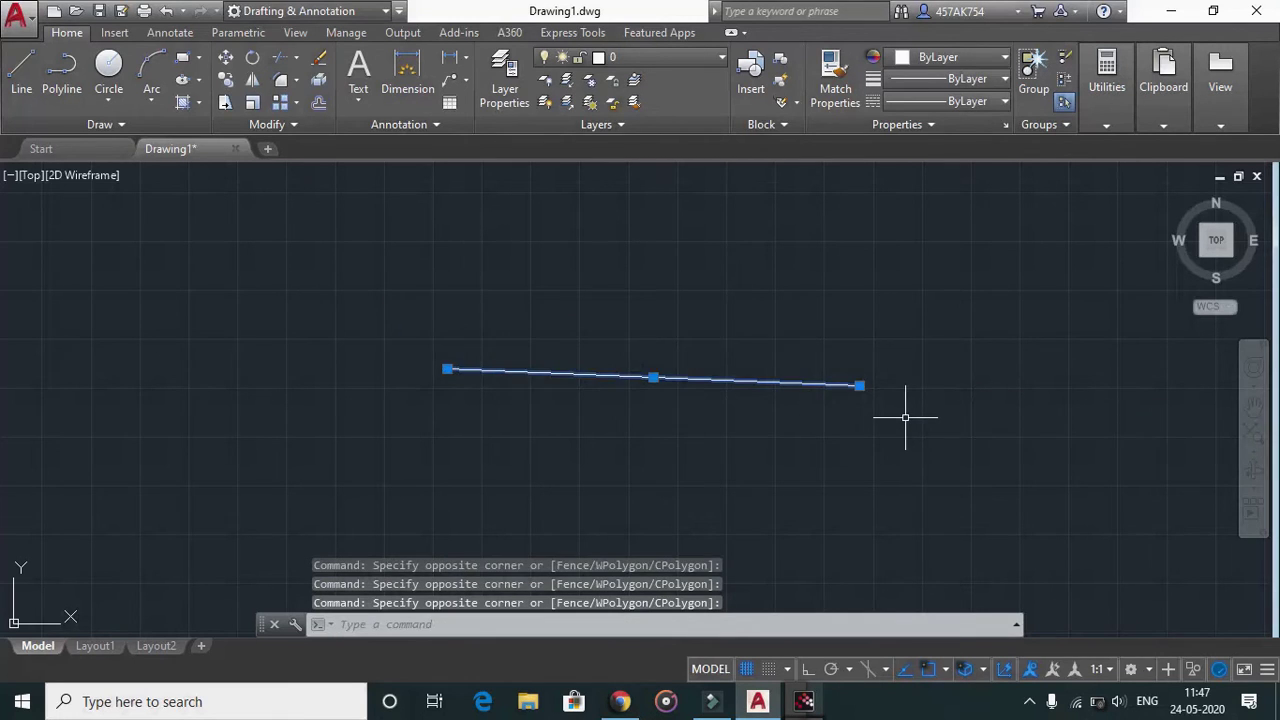
{"action": "key", "text": "Escape"}
- Select the line with a crossing selection over part of it and delete it
{"action": "left_click", "coordinate": [838, 322]}
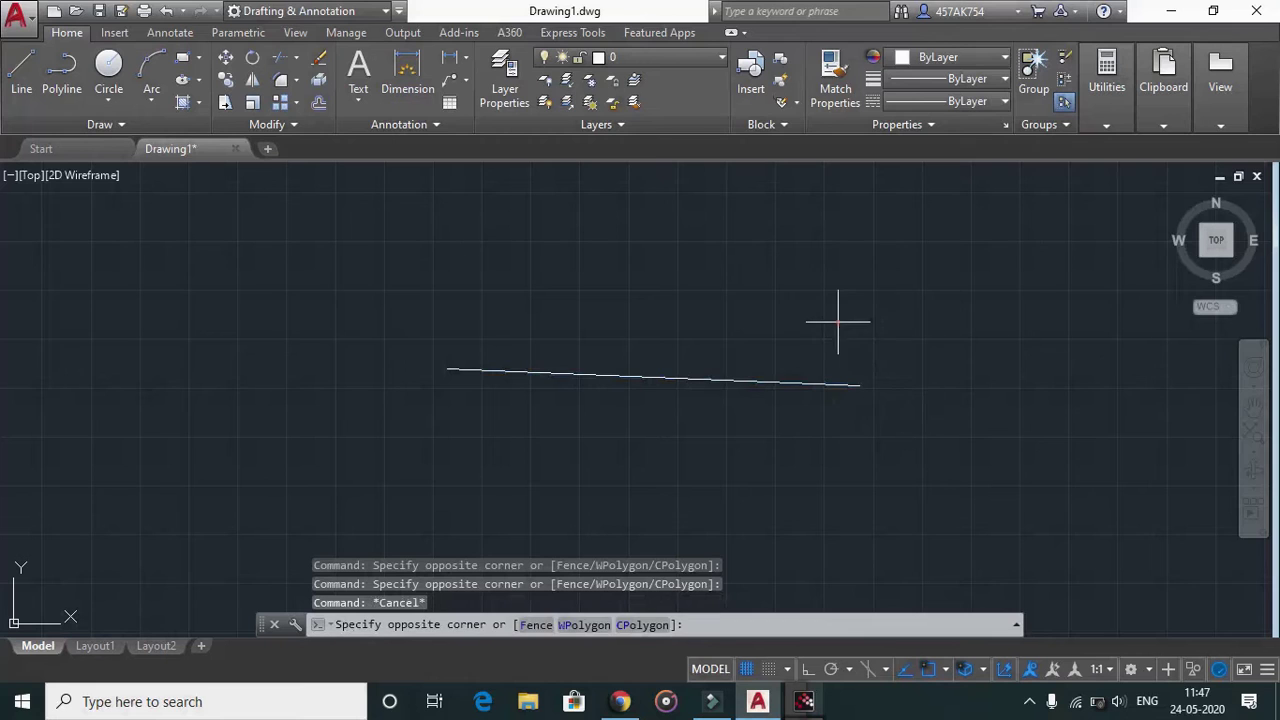
{"action": "left_click", "coordinate": [633, 378]}
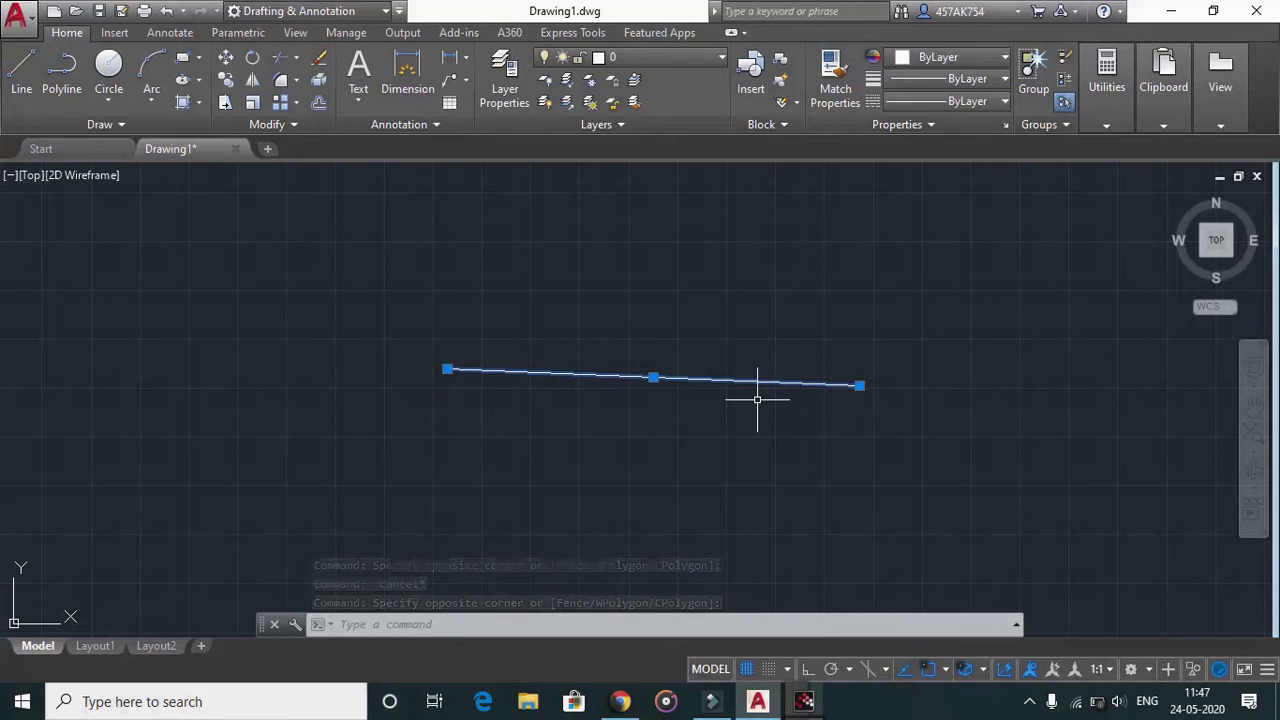
{"action": "key", "text": "Delete"}
{"action": "key", "text": "F10"}
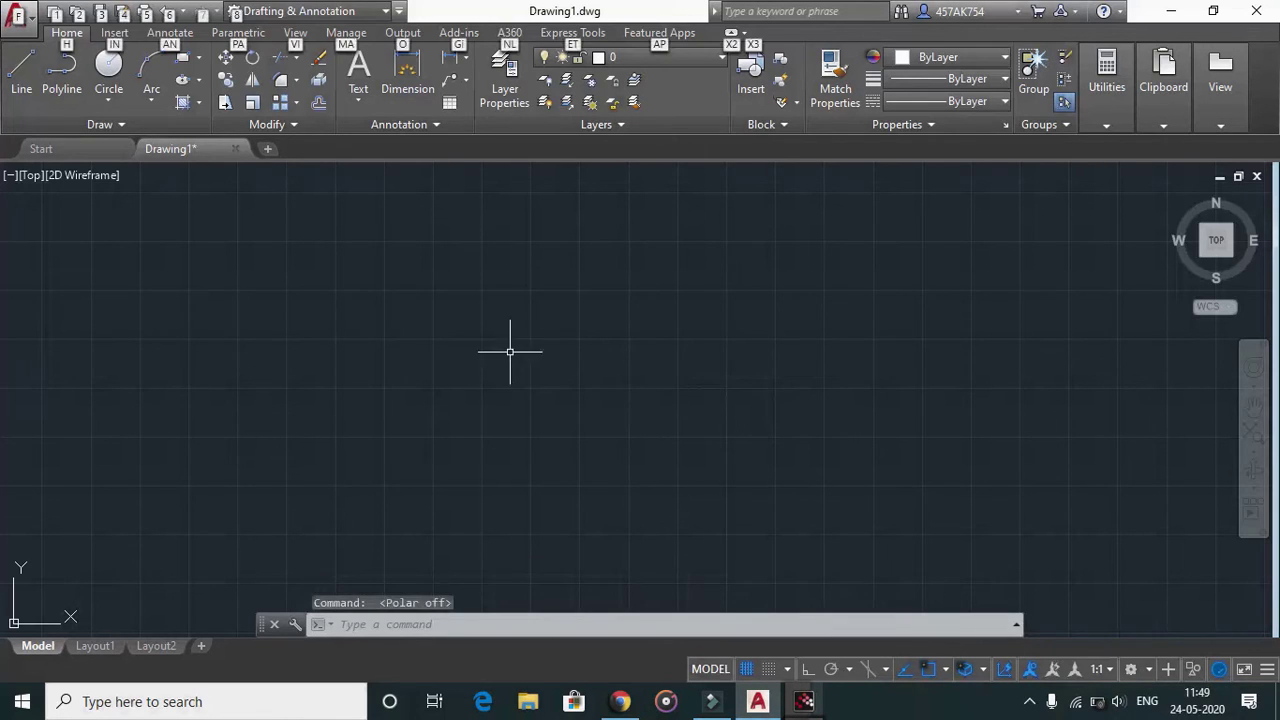
{"action": "left_click", "coordinate": [847, 36]}
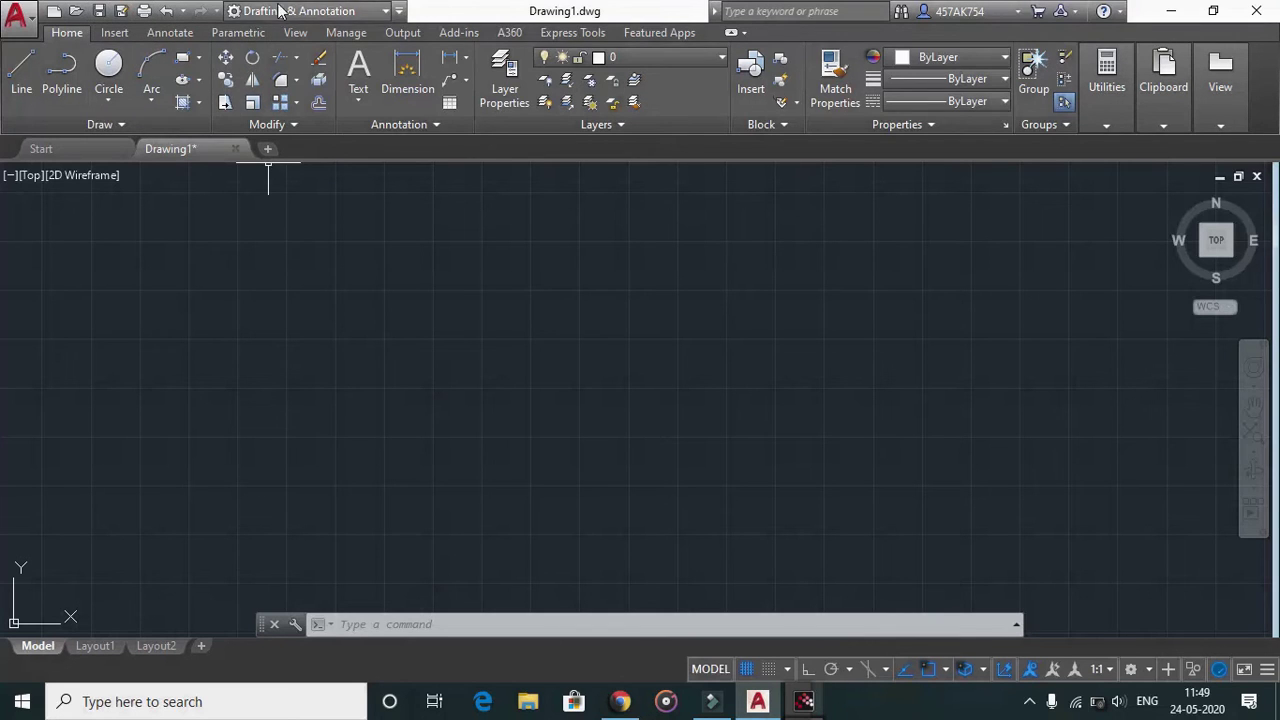
{"action": "left_click", "coordinate": [385, 11]}
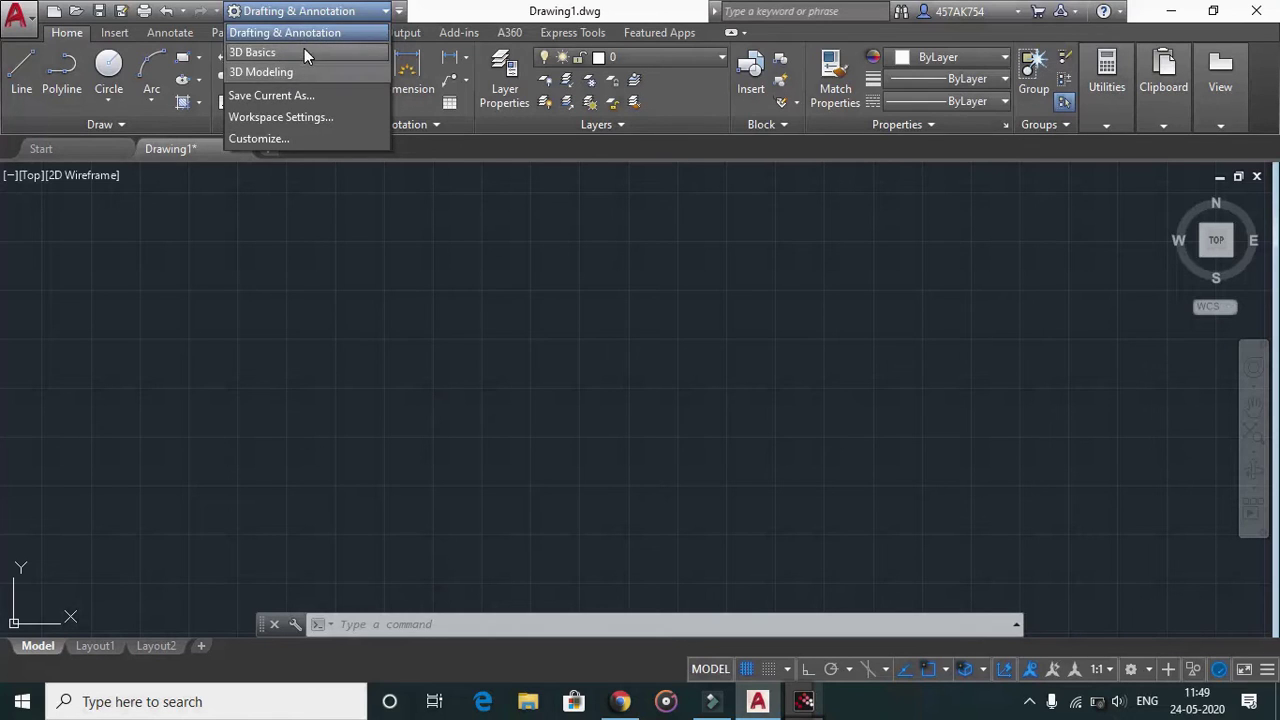
{"action": "left_click", "coordinate": [283, 170]}
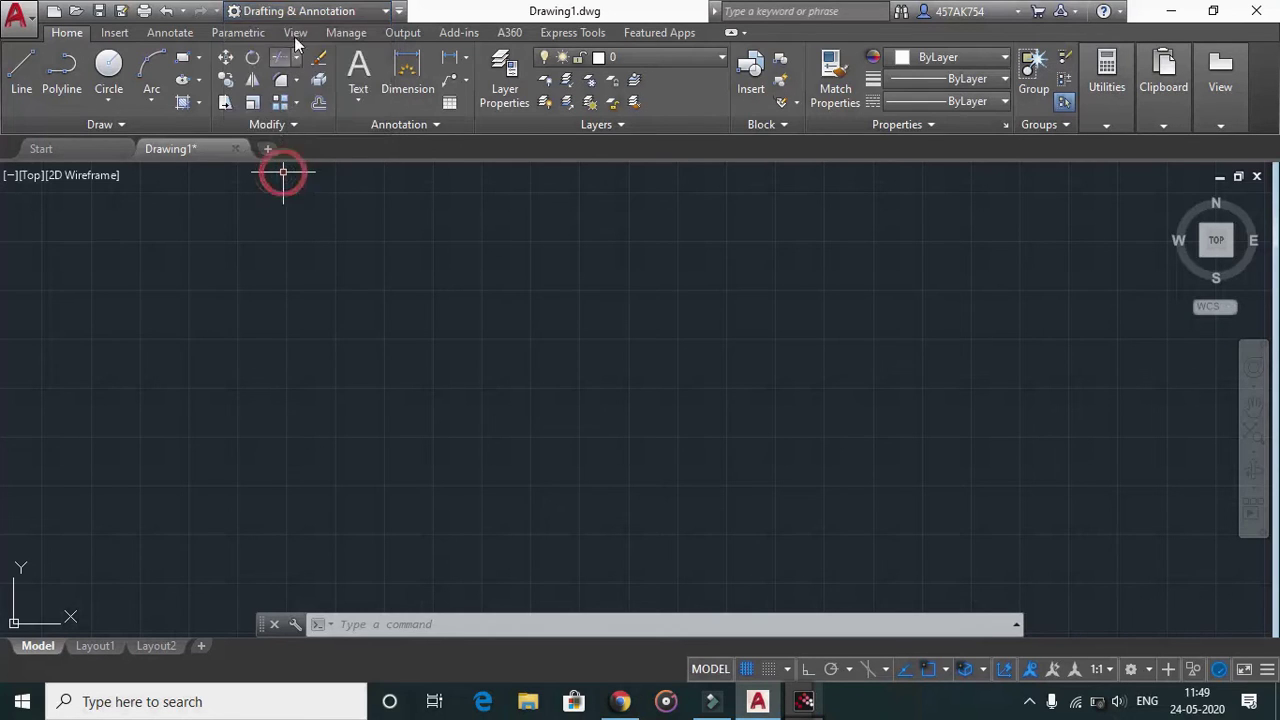
- Hide the Workspace selector from the Quick Access Toolbar and show it again
{"action": "left_click", "coordinate": [398, 12]}
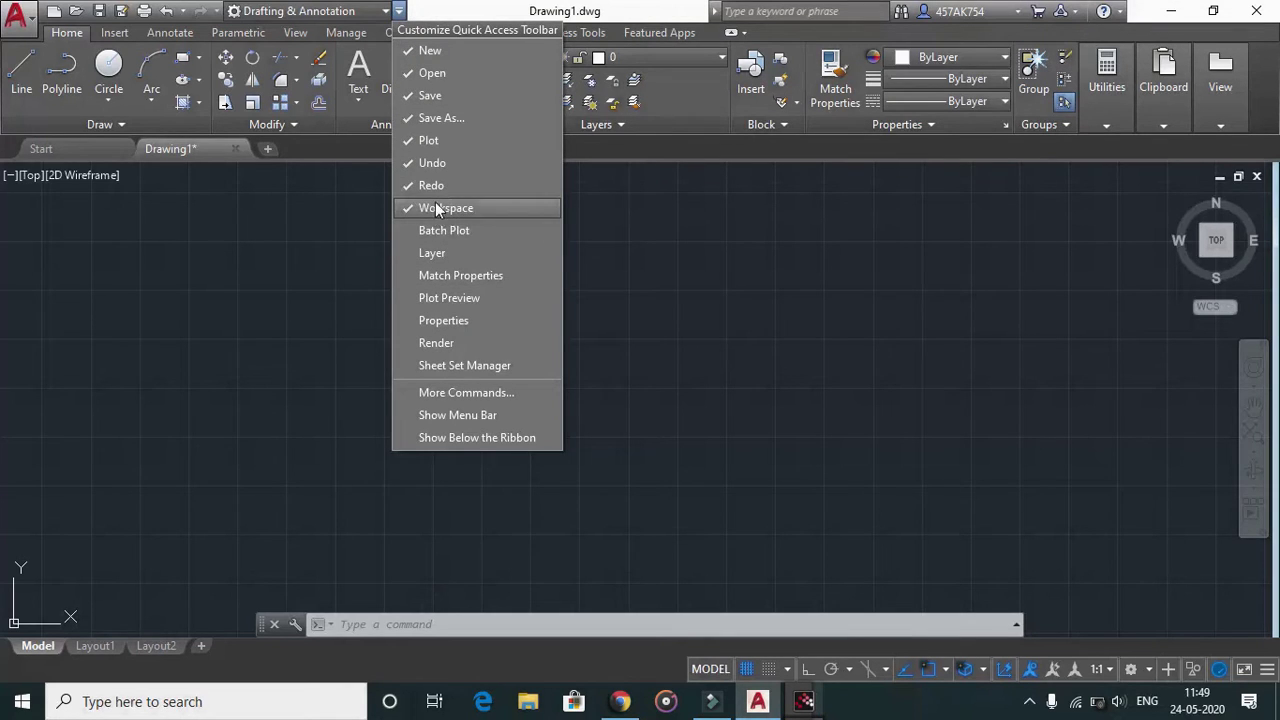
{"action": "left_click", "coordinate": [404, 209]}
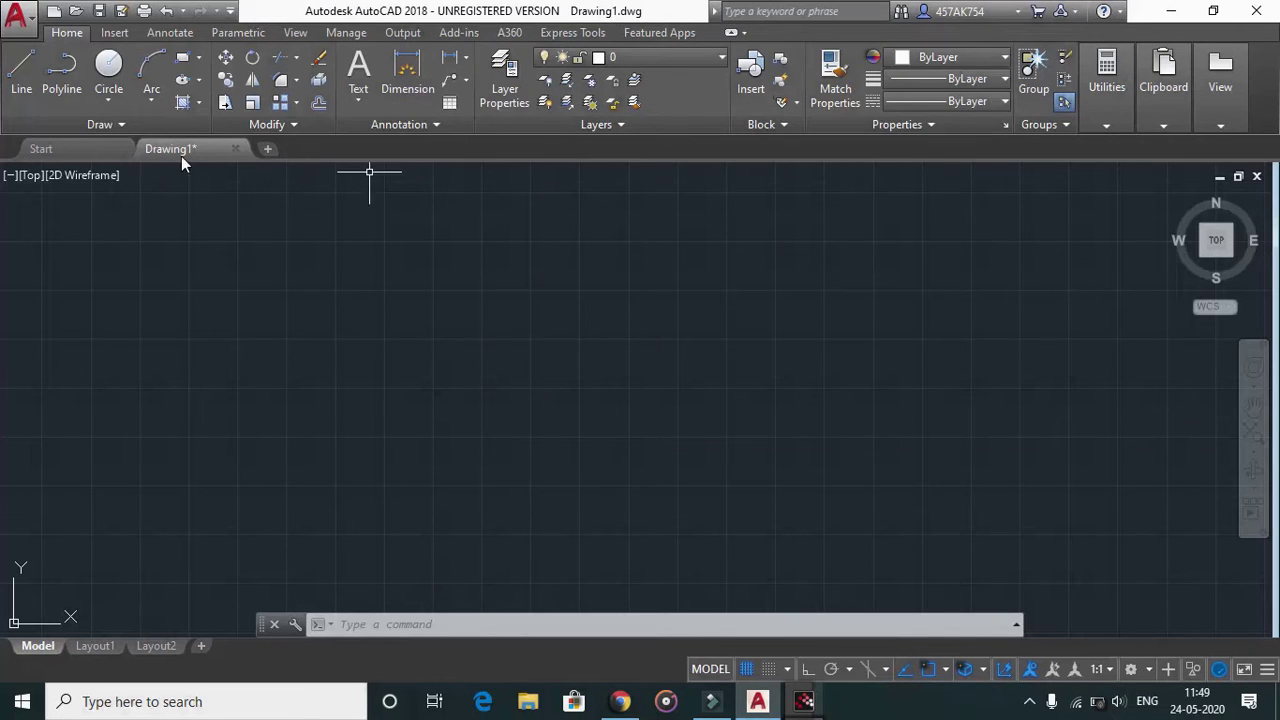
{"action": "left_click", "coordinate": [231, 12]}
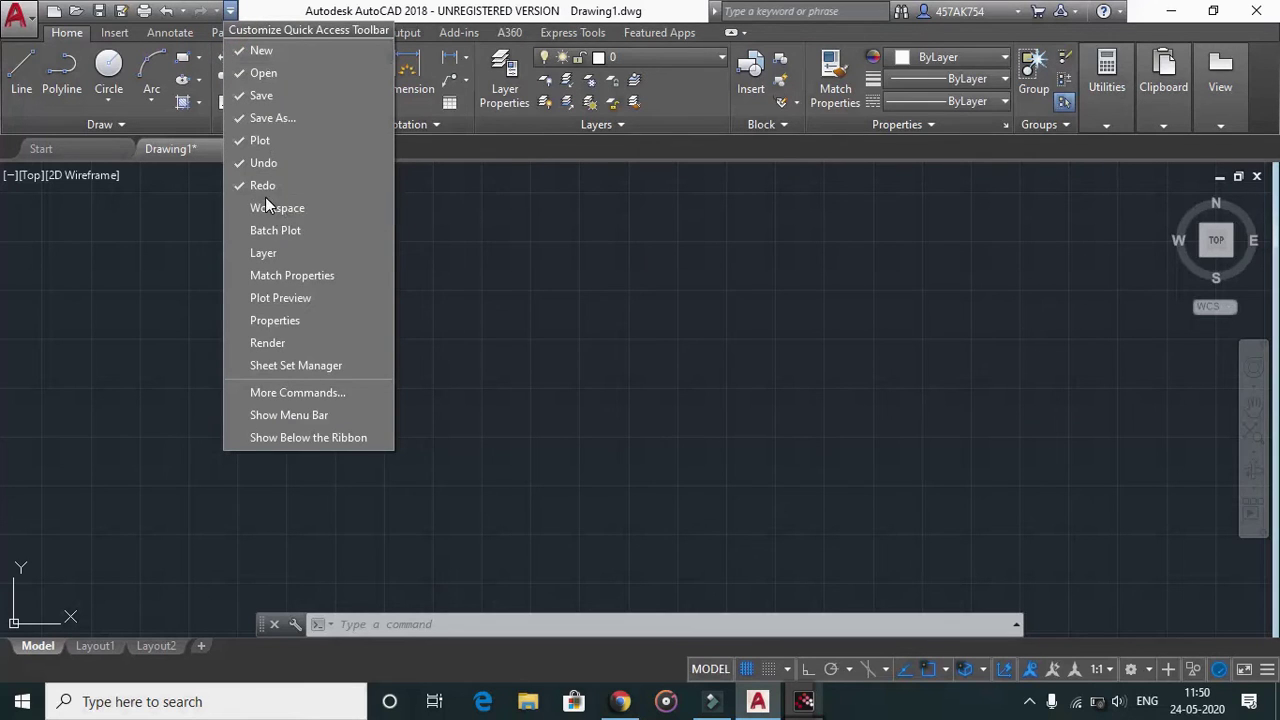
{"action": "left_click", "coordinate": [268, 207]}
{"action": "key", "text": "F10"}
{"action": "left_click", "coordinate": [810, 35]}
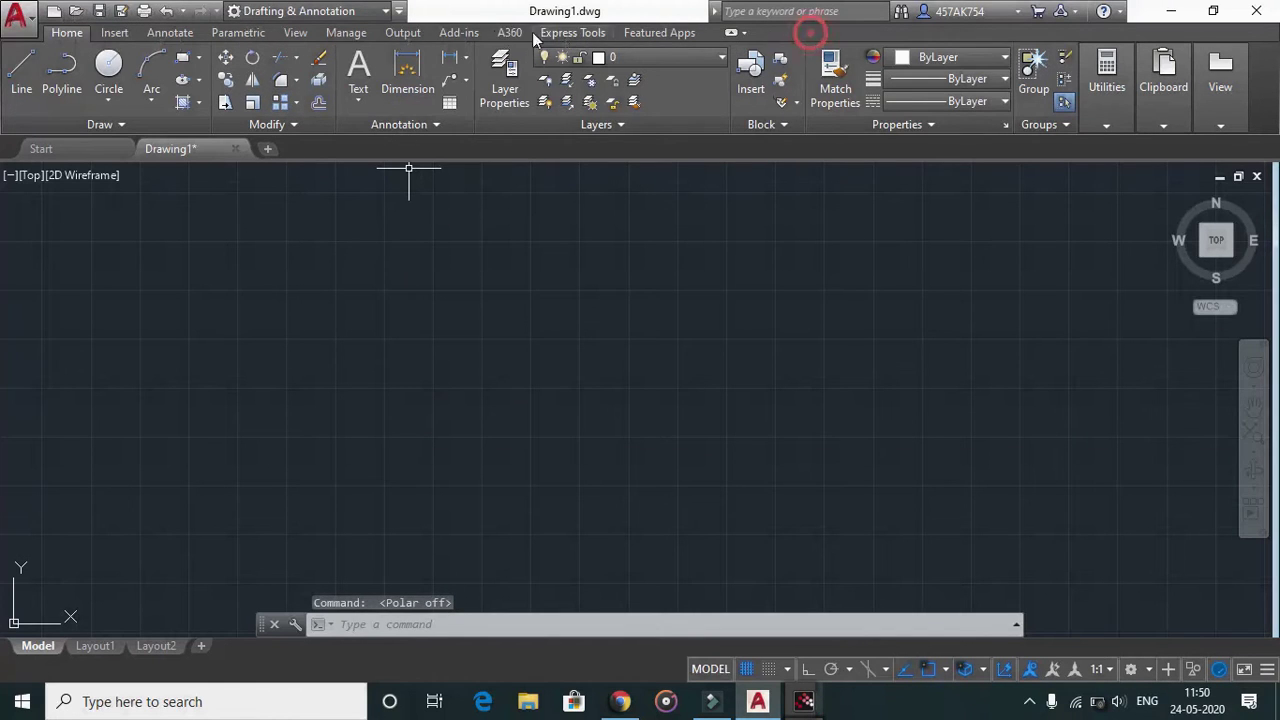
- Show the classic menu bar above the ribbon
{"action": "left_click", "coordinate": [400, 12]}
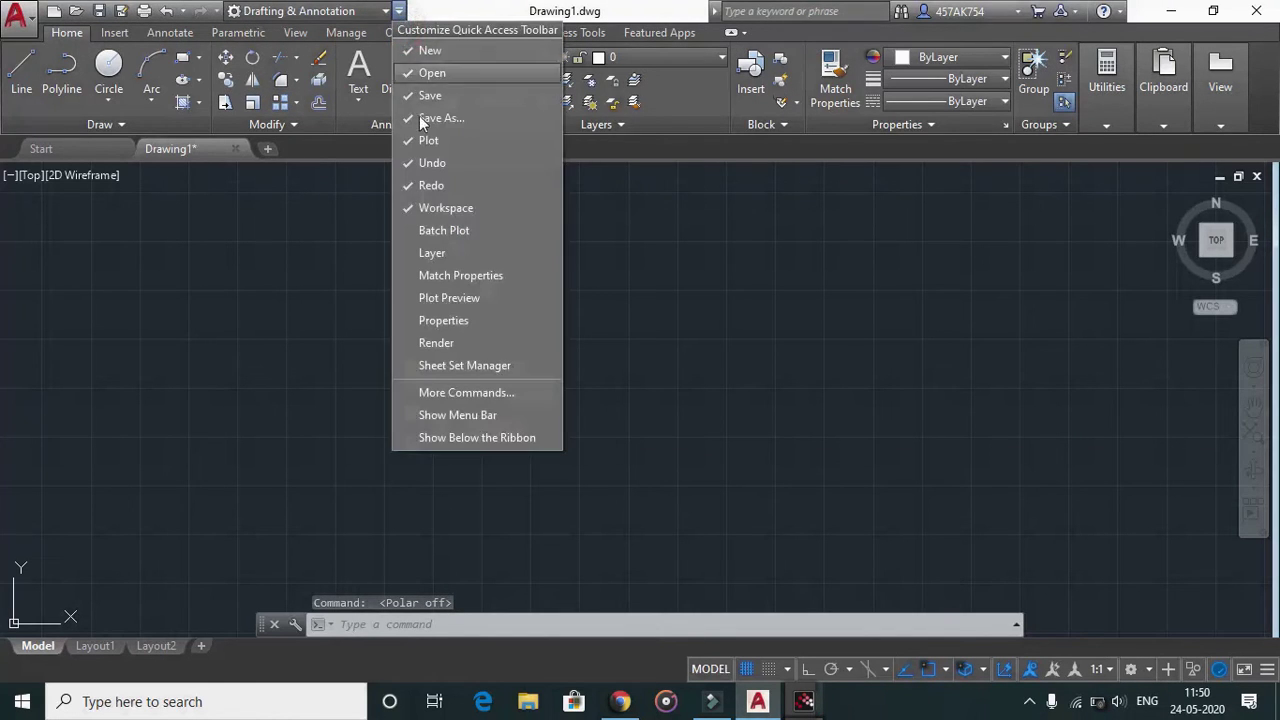
{"action": "left_click", "coordinate": [409, 410]}
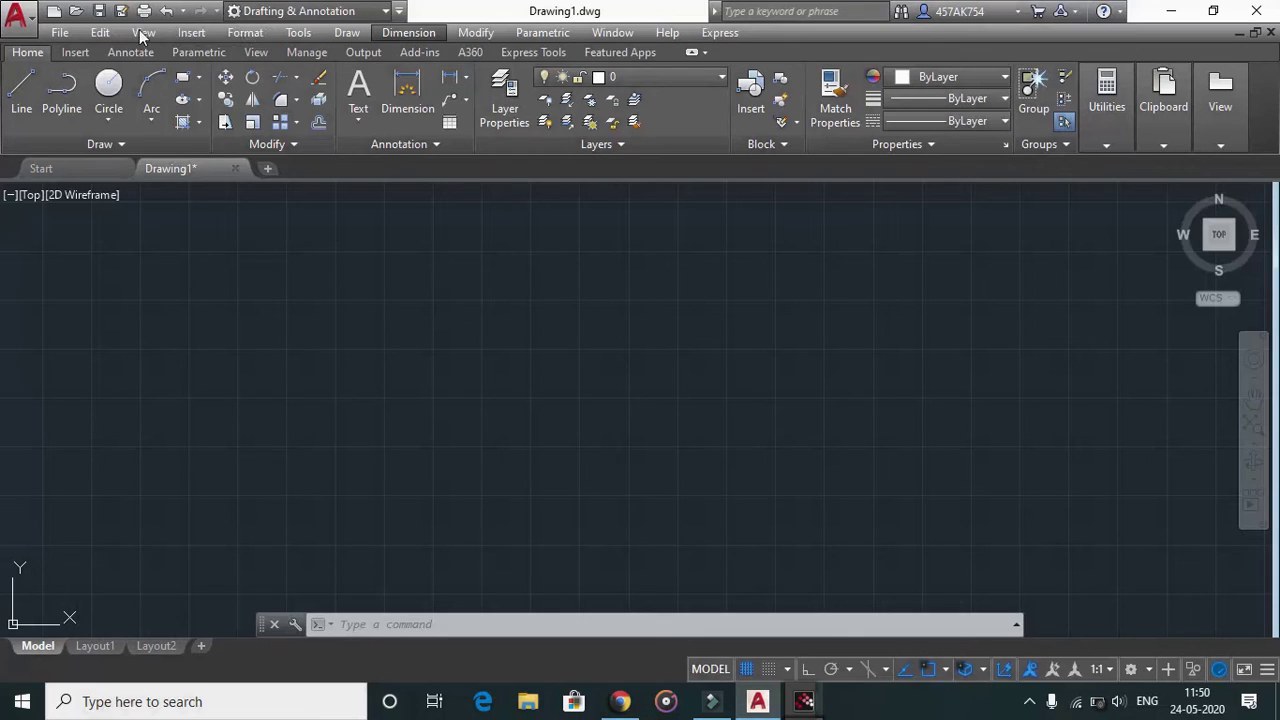
- Look through the commands in the menu bar's Insert, Format, Tools, View and Draw menus
{"action": "left_click", "coordinate": [64, 32]}
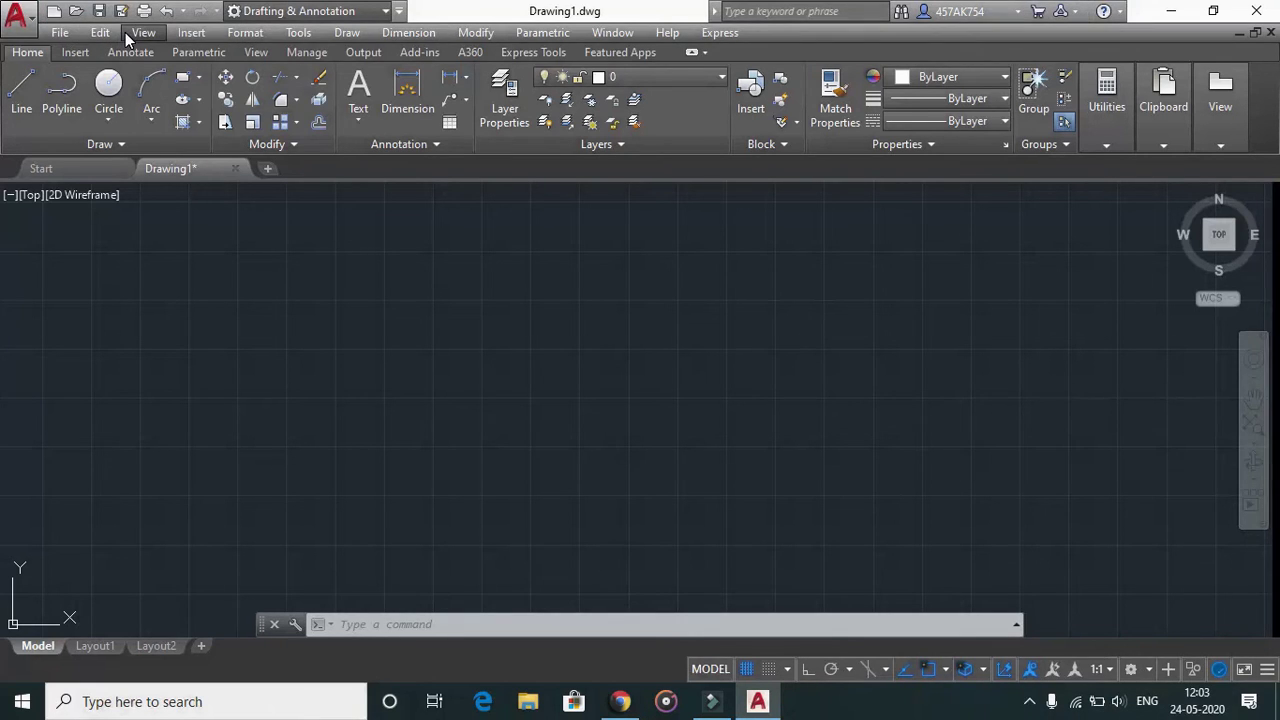
{"action": "left_click", "coordinate": [191, 32]}
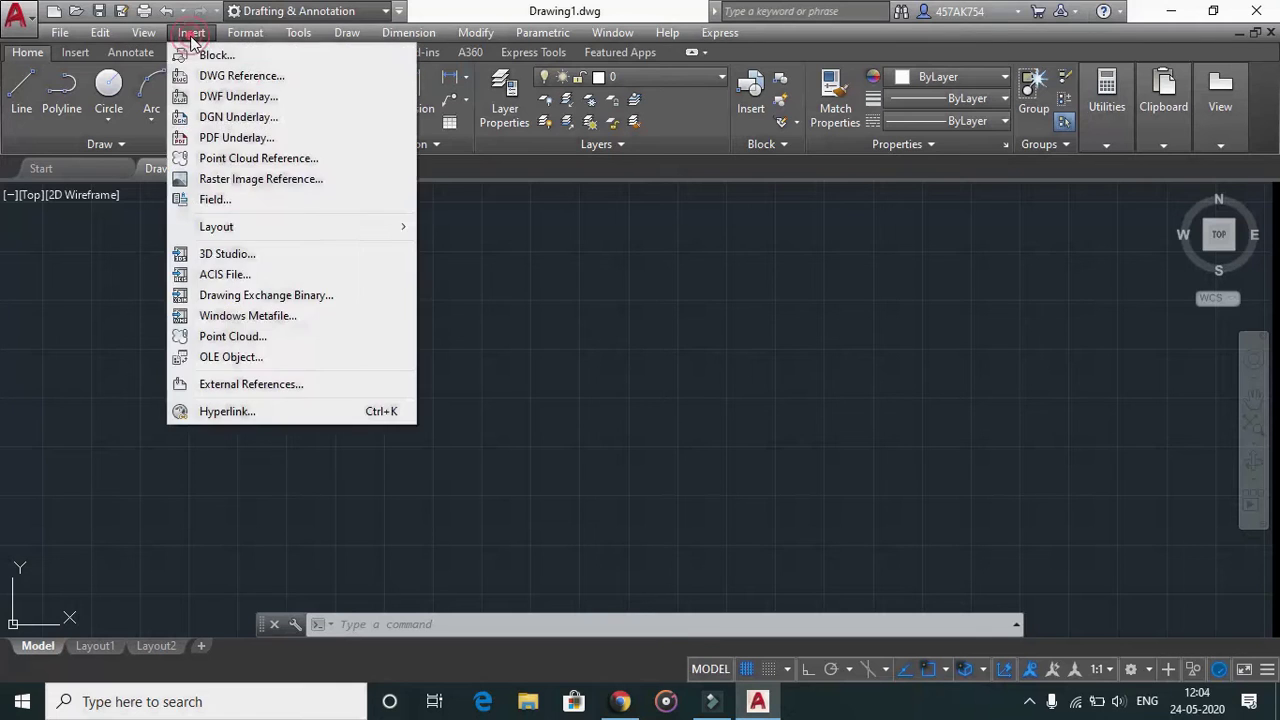
{"action": "left_click", "coordinate": [245, 32]}
{"action": "left_click", "coordinate": [298, 32]}
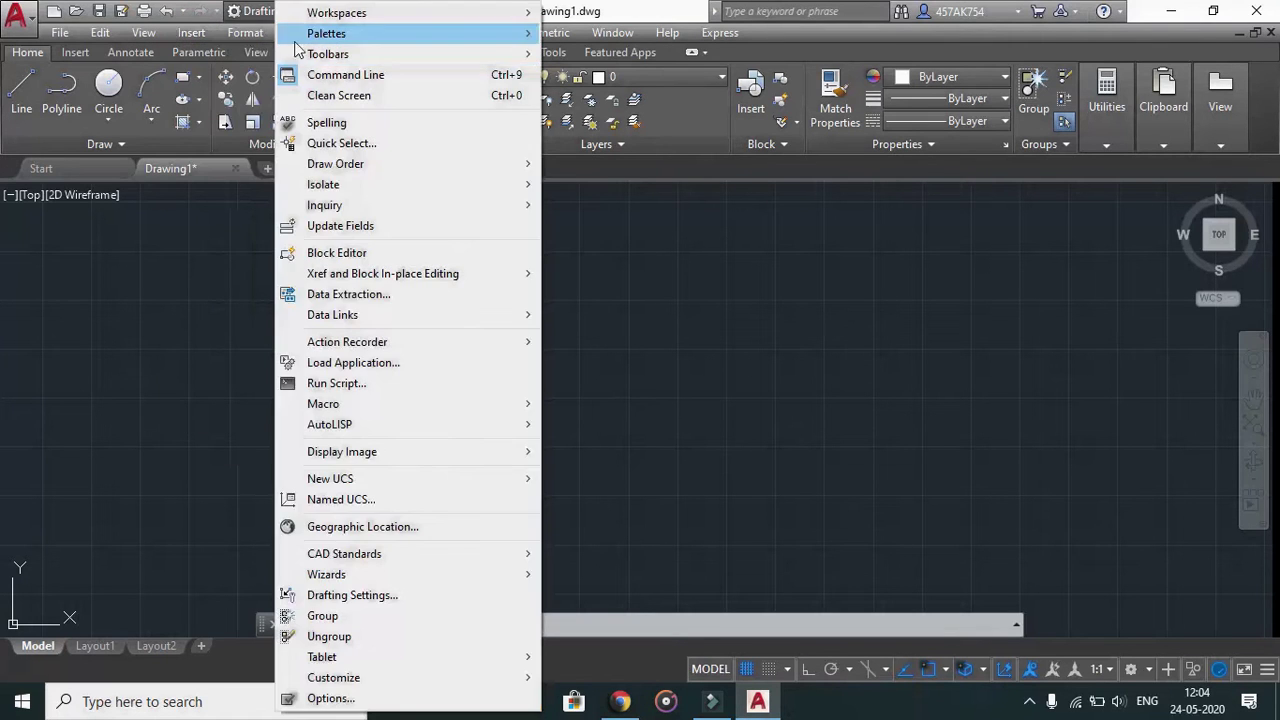
{"action": "mouse_move", "coordinate": [237, 36]}
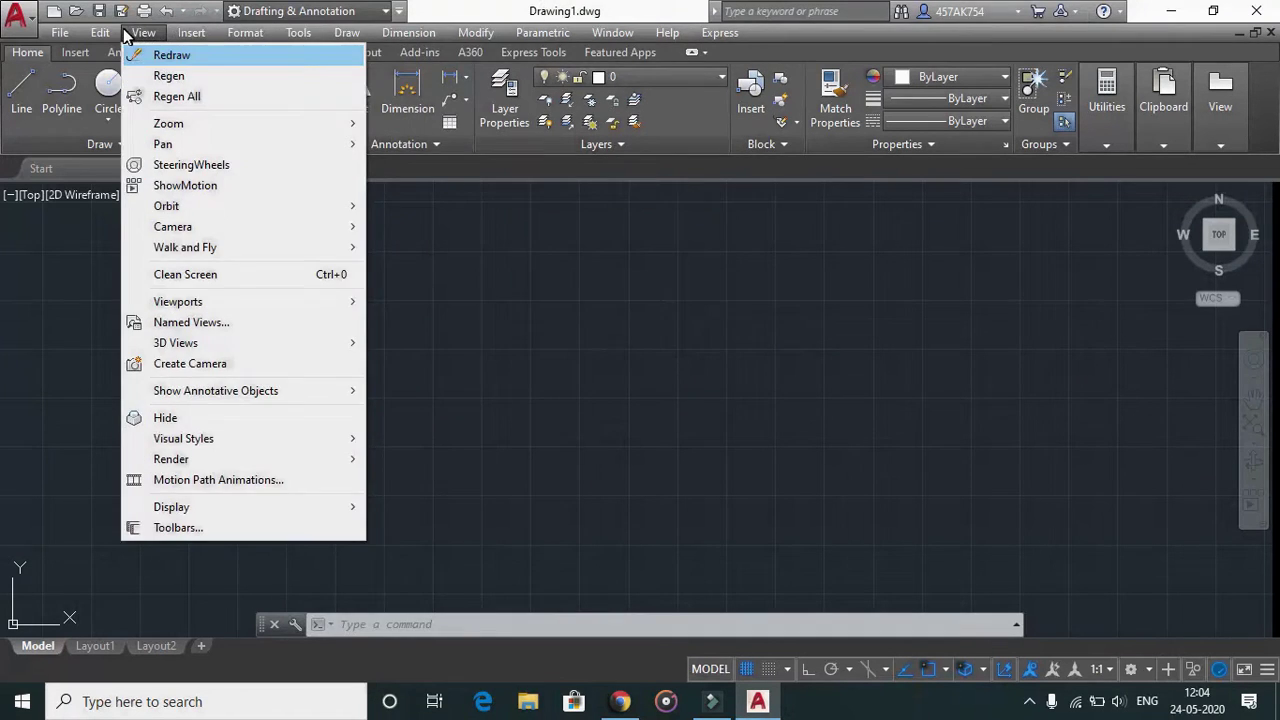
{"action": "left_click", "coordinate": [140, 32]}
{"action": "left_click", "coordinate": [245, 32]}
{"action": "mouse_move", "coordinate": [298, 32]}
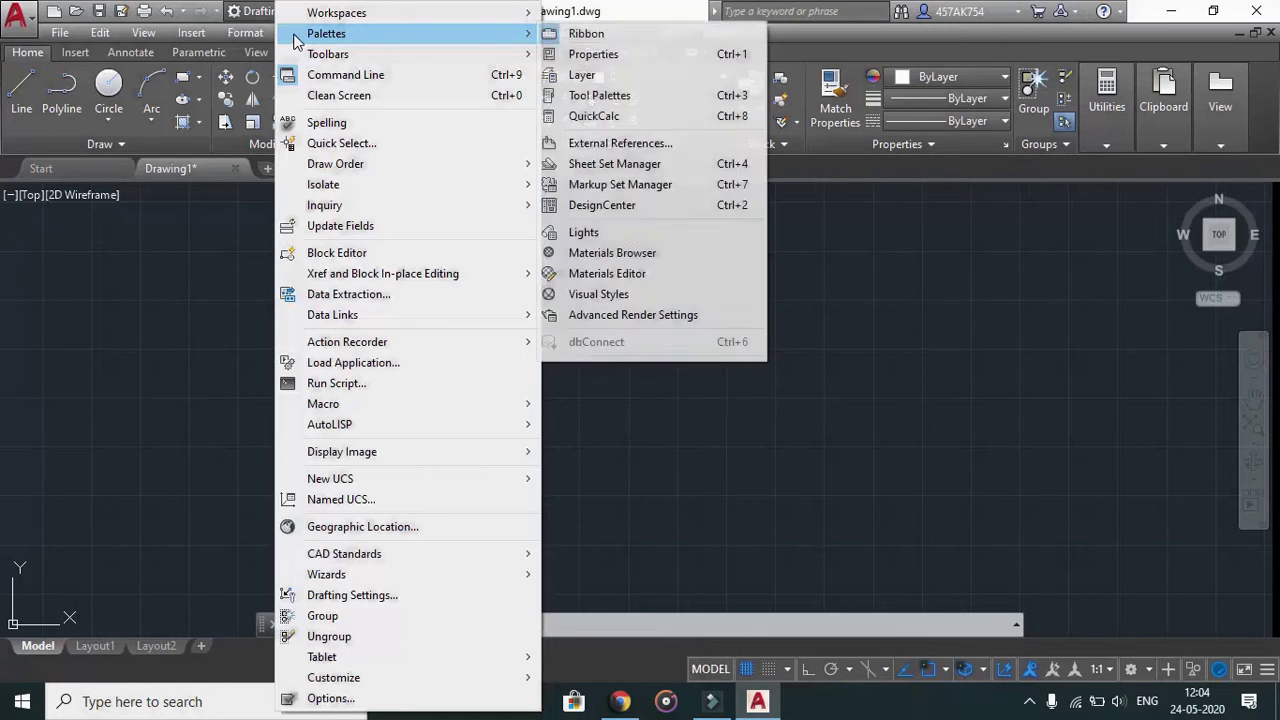
{"action": "left_click", "coordinate": [818, 395]}
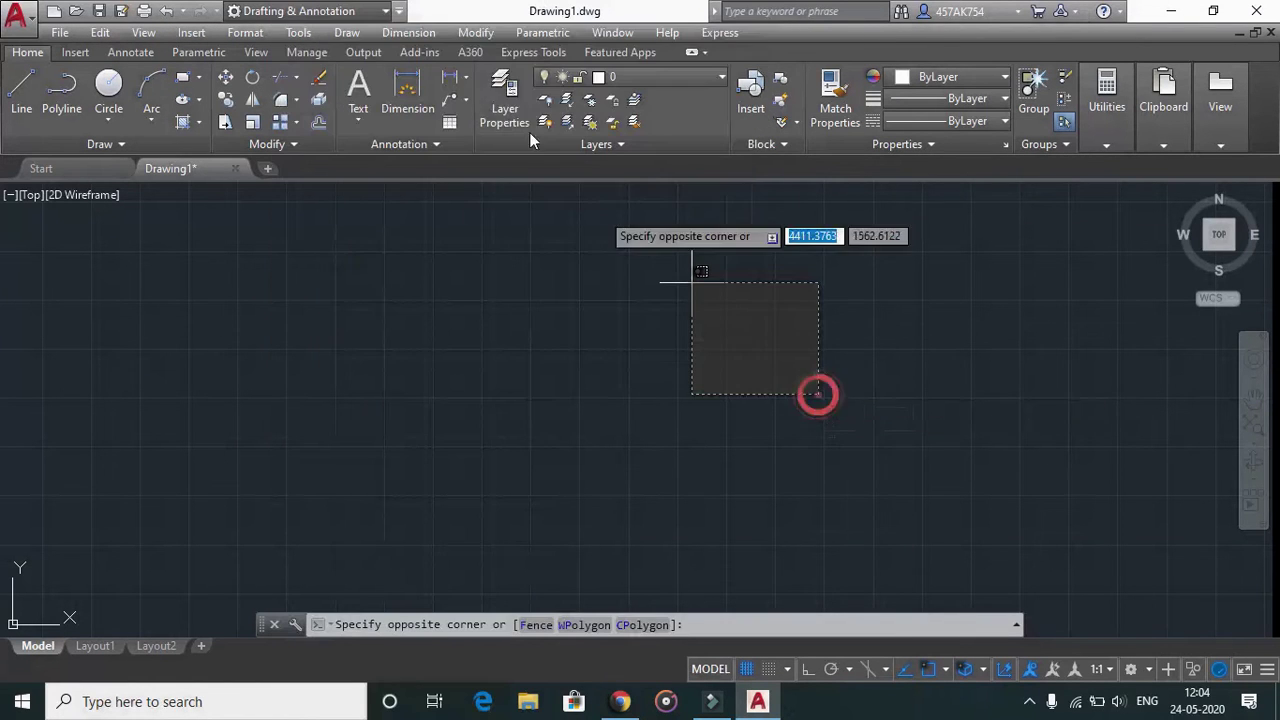
{"action": "left_click", "coordinate": [692, 282]}
{"action": "key", "text": "F10"}
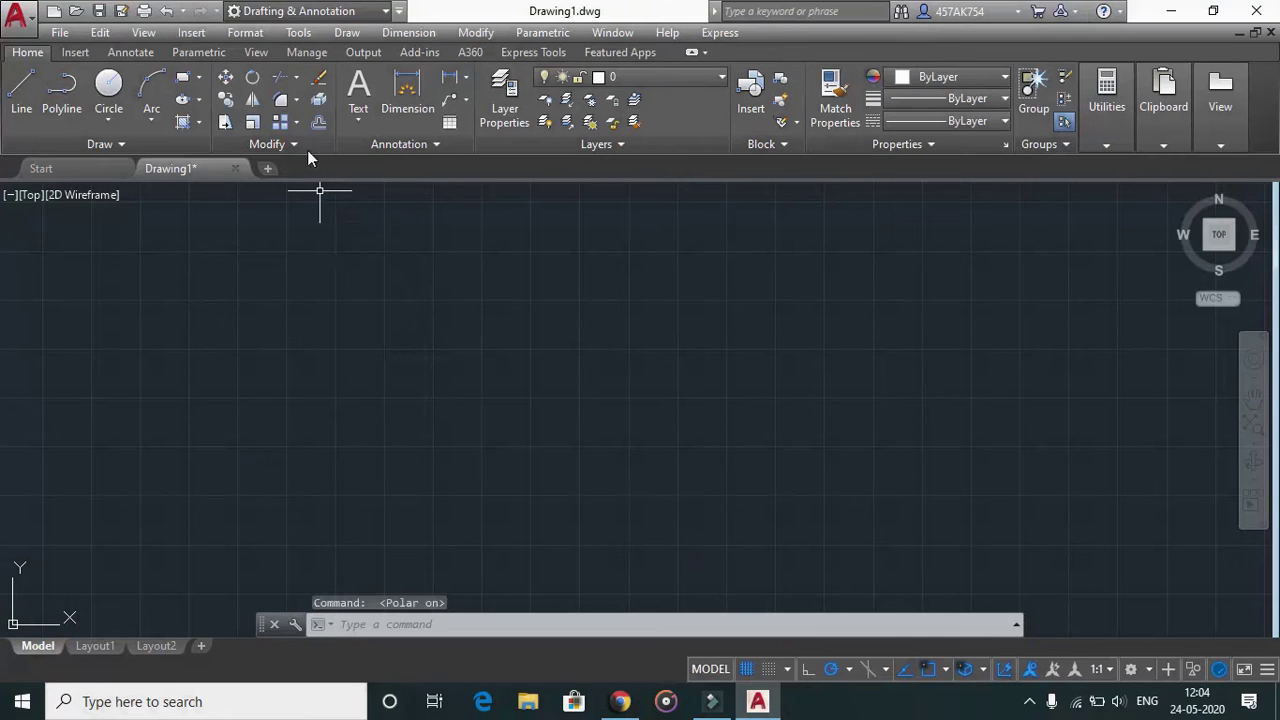
{"action": "left_click", "coordinate": [340, 36]}
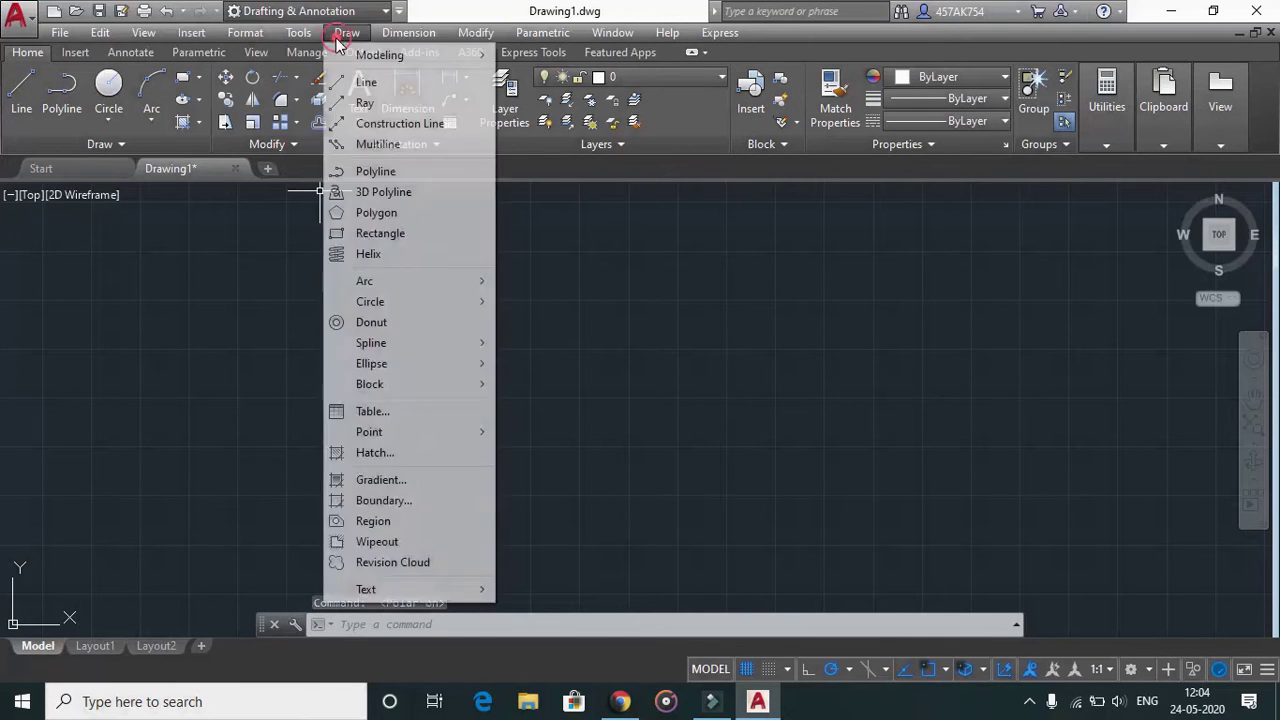
{"action": "mouse_move", "coordinate": [298, 32]}
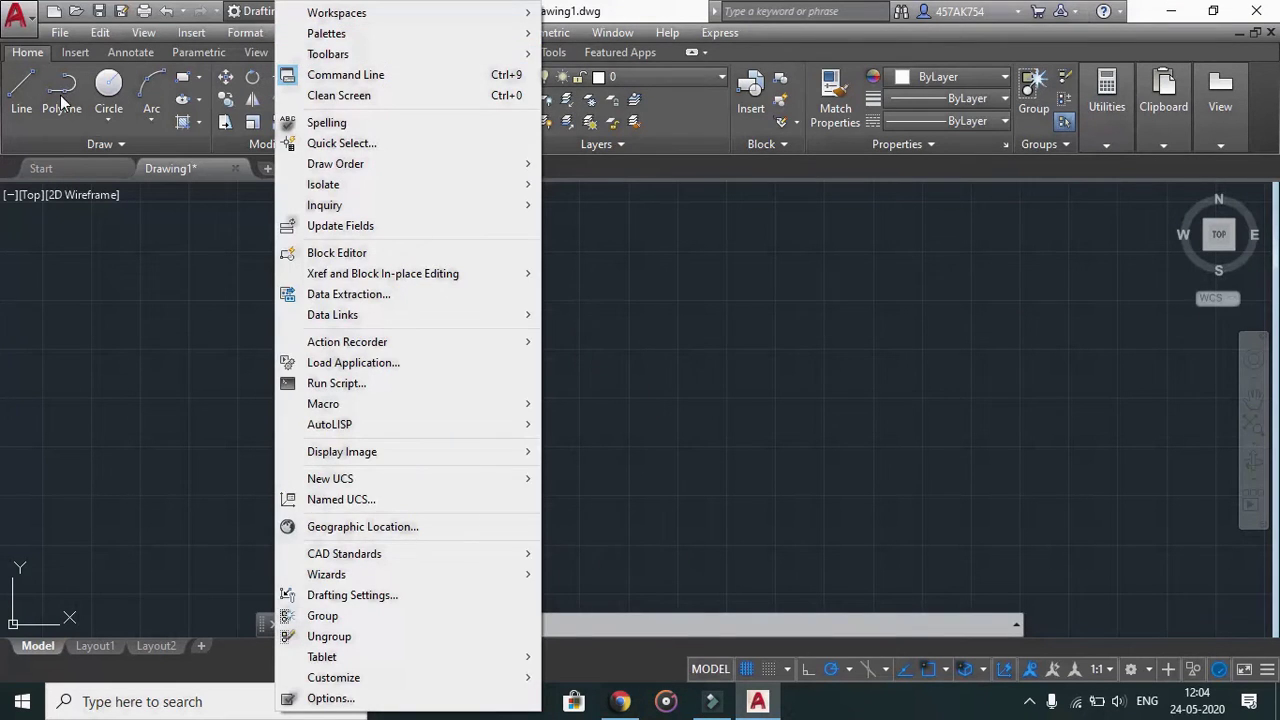
{"action": "left_click", "coordinate": [773, 313]}
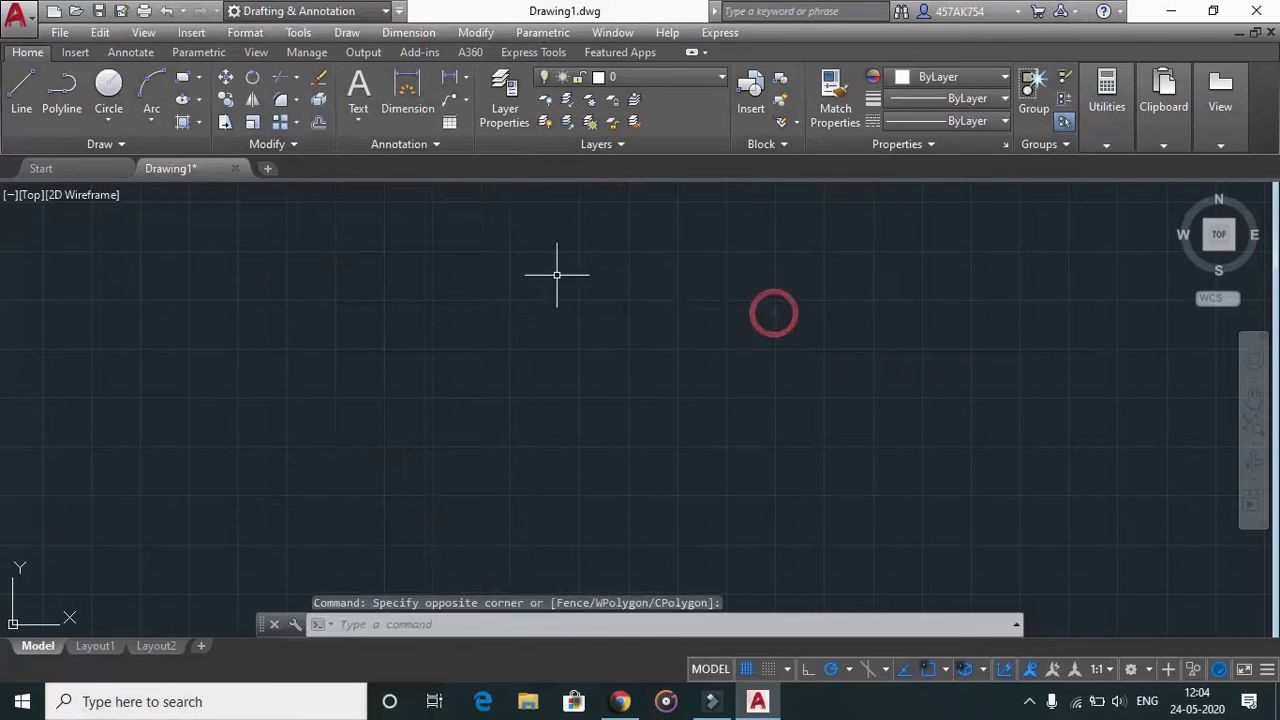
- Look through the Insert, Annotate, Manage, View and Parametric ribbon tools and return to the Home set
{"action": "left_click", "coordinate": [80, 51]}
{"action": "left_click", "coordinate": [114, 52]}
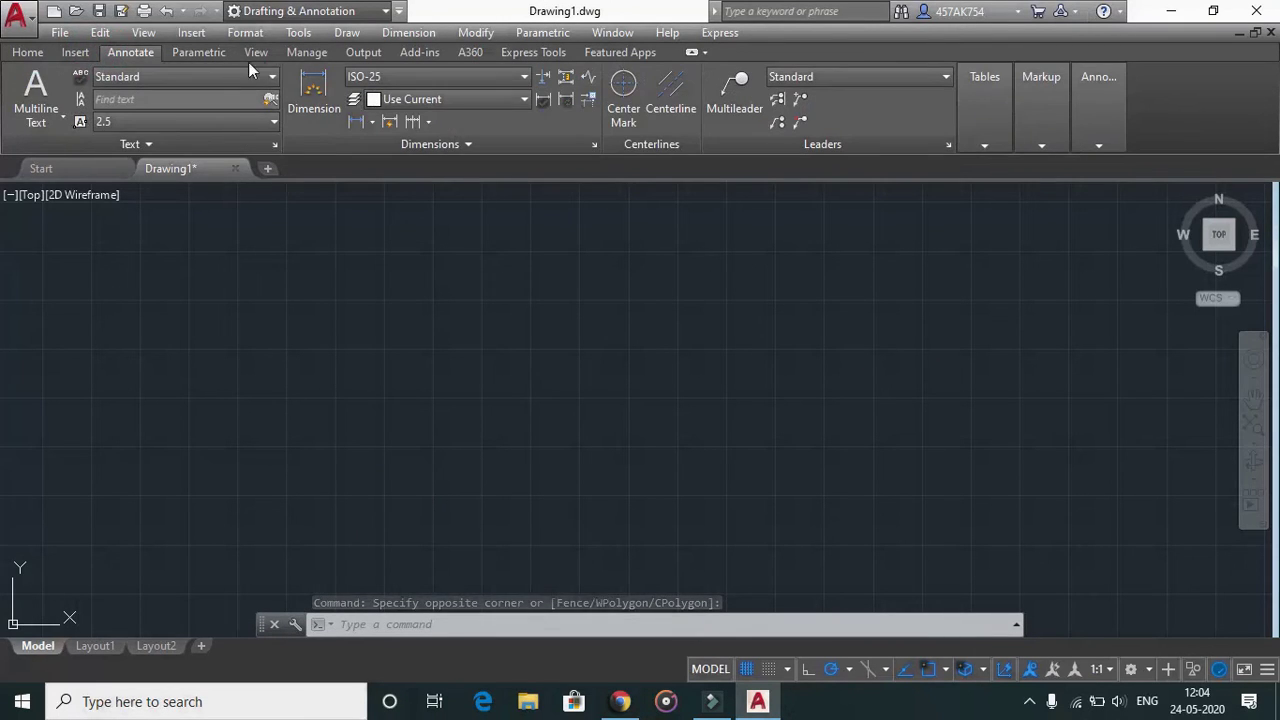
{"action": "left_click", "coordinate": [298, 52]}
{"action": "left_click", "coordinate": [255, 53]}
{"action": "left_click", "coordinate": [210, 53]}
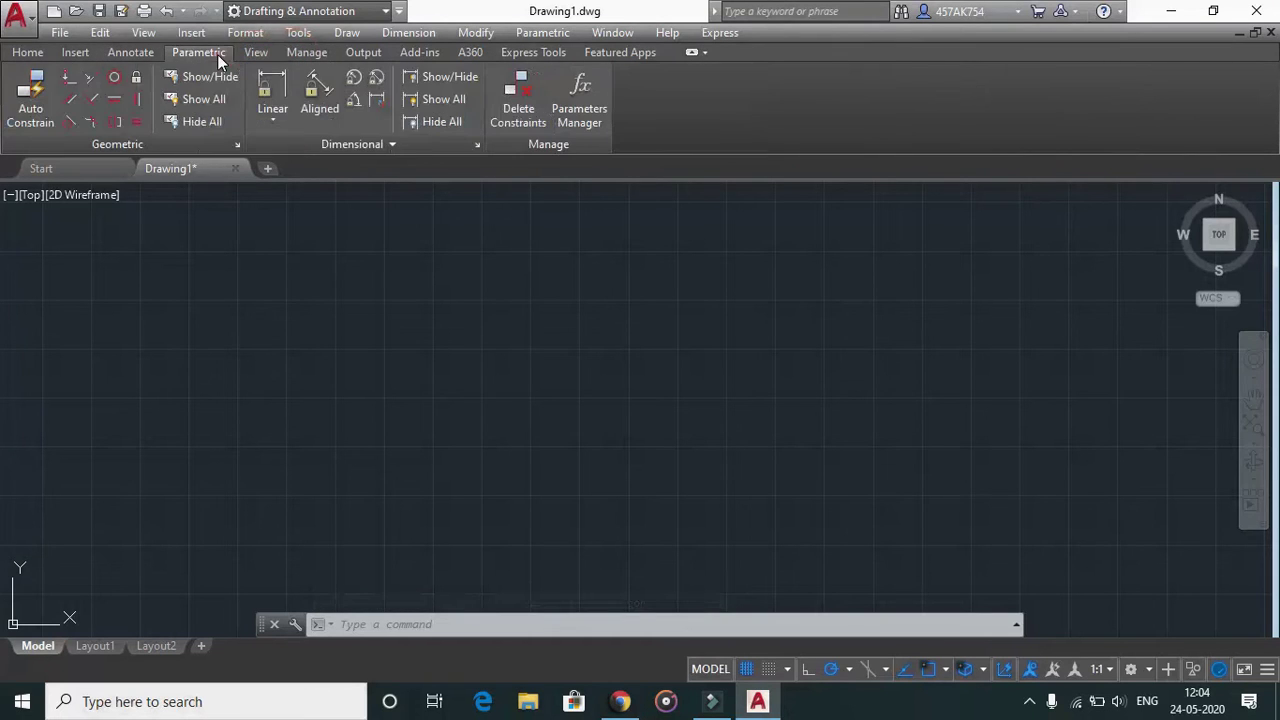
{"action": "left_click", "coordinate": [28, 53]}
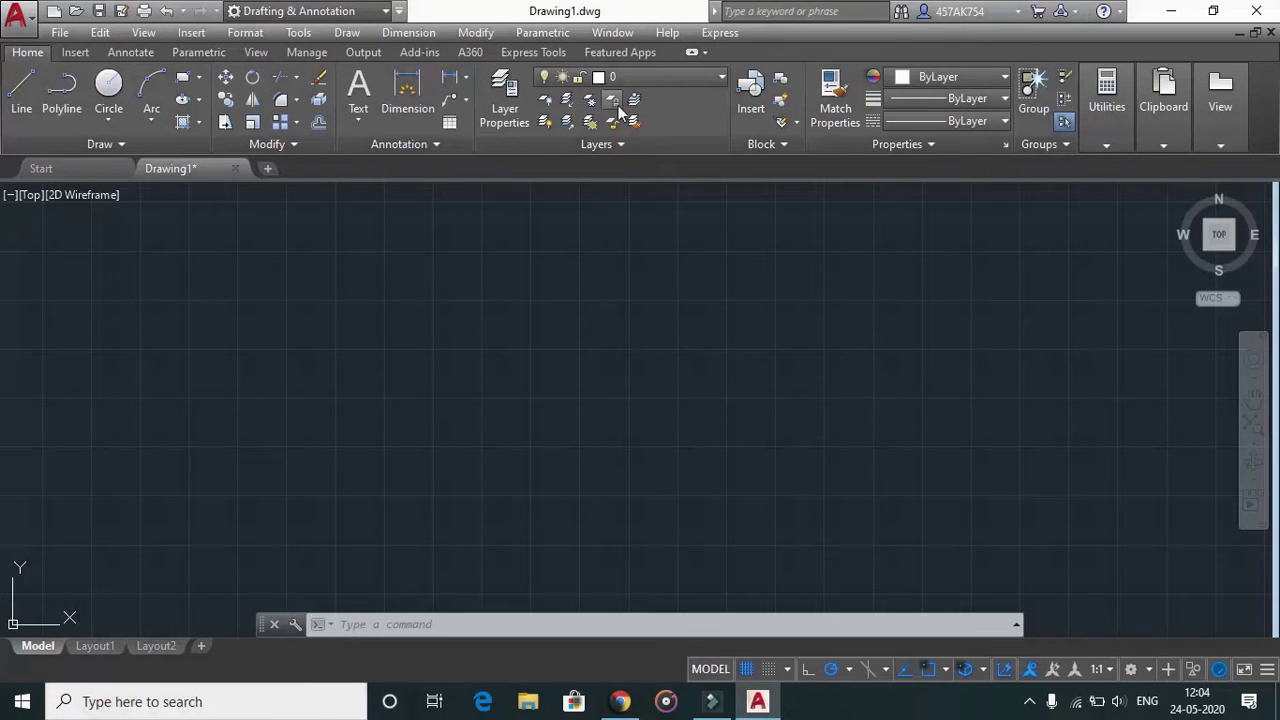
{"action": "key", "text": "F10"}
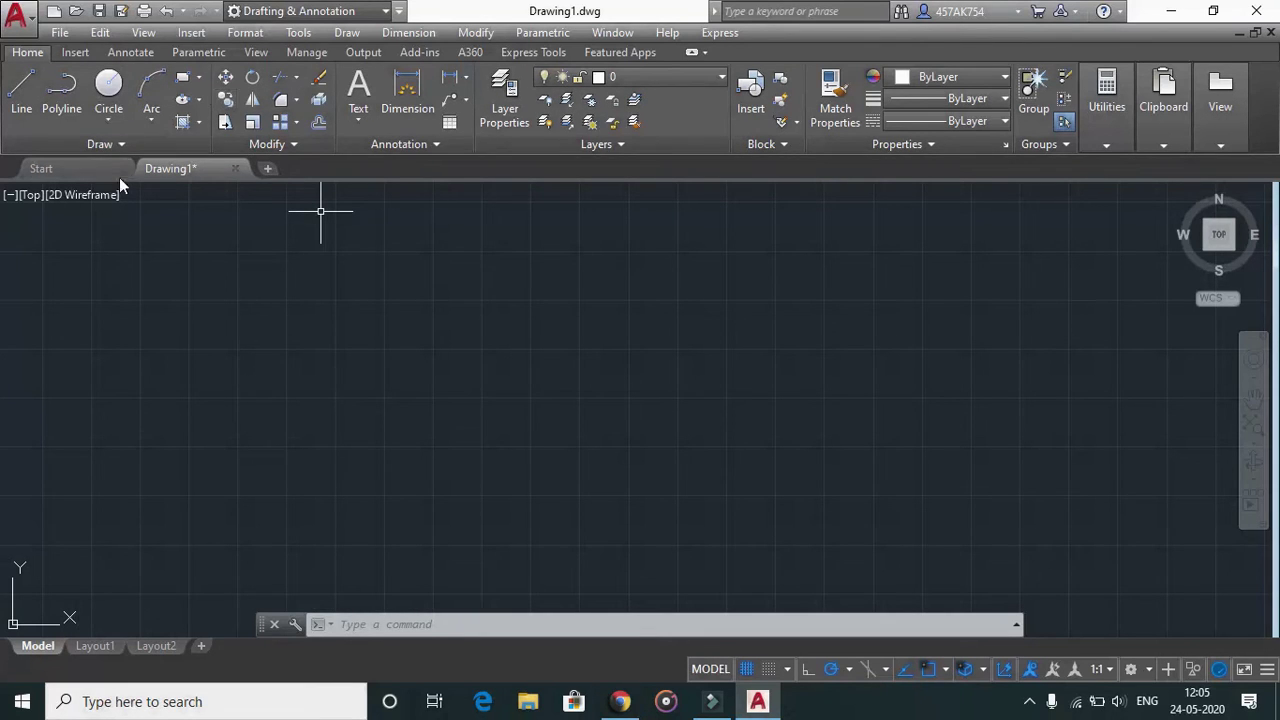
{"action": "left_click", "coordinate": [266, 168]}
{"action": "key", "text": "F10"}
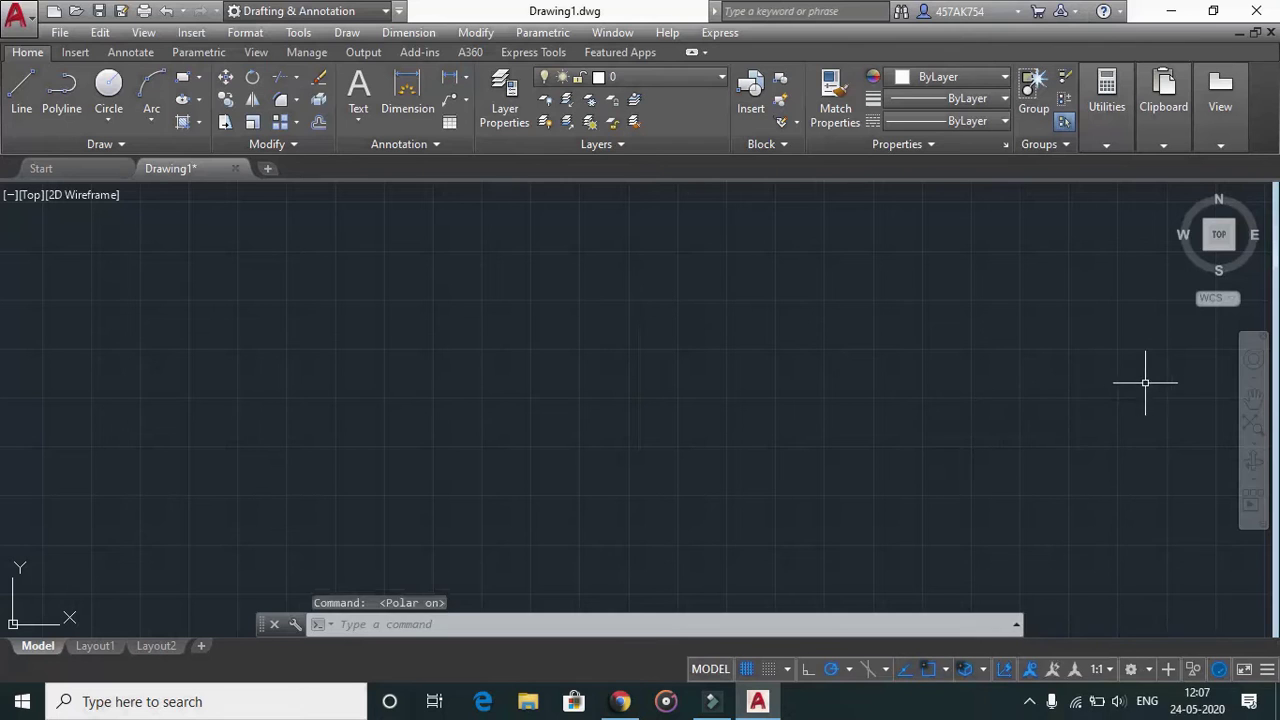
- Demonstrate the Pan tool by shifting the empty drawing view sideways, and exit it
{"action": "left_click", "coordinate": [1253, 396]}
{"action": "left_click_drag", "start_coordinate": [1026, 394], "coordinate": [430, 372]}
{"action": "key", "text": "Escape"}
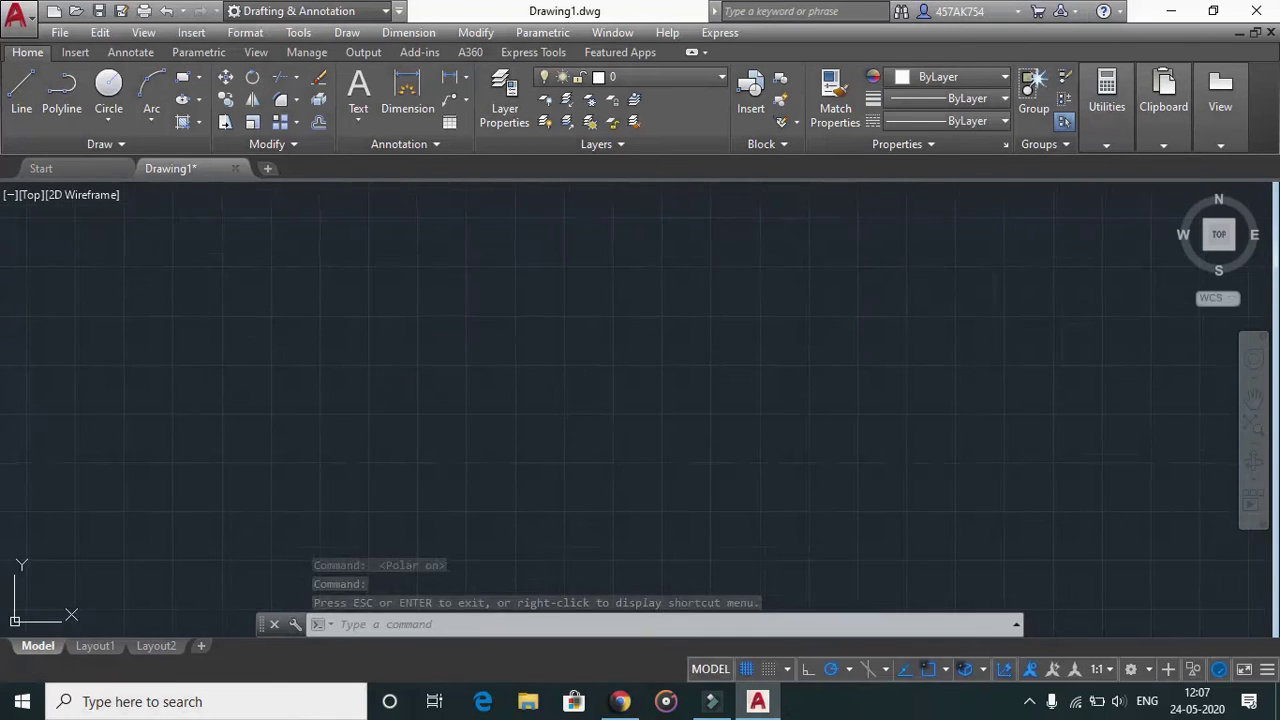
{"action": "key", "text": "F10"}
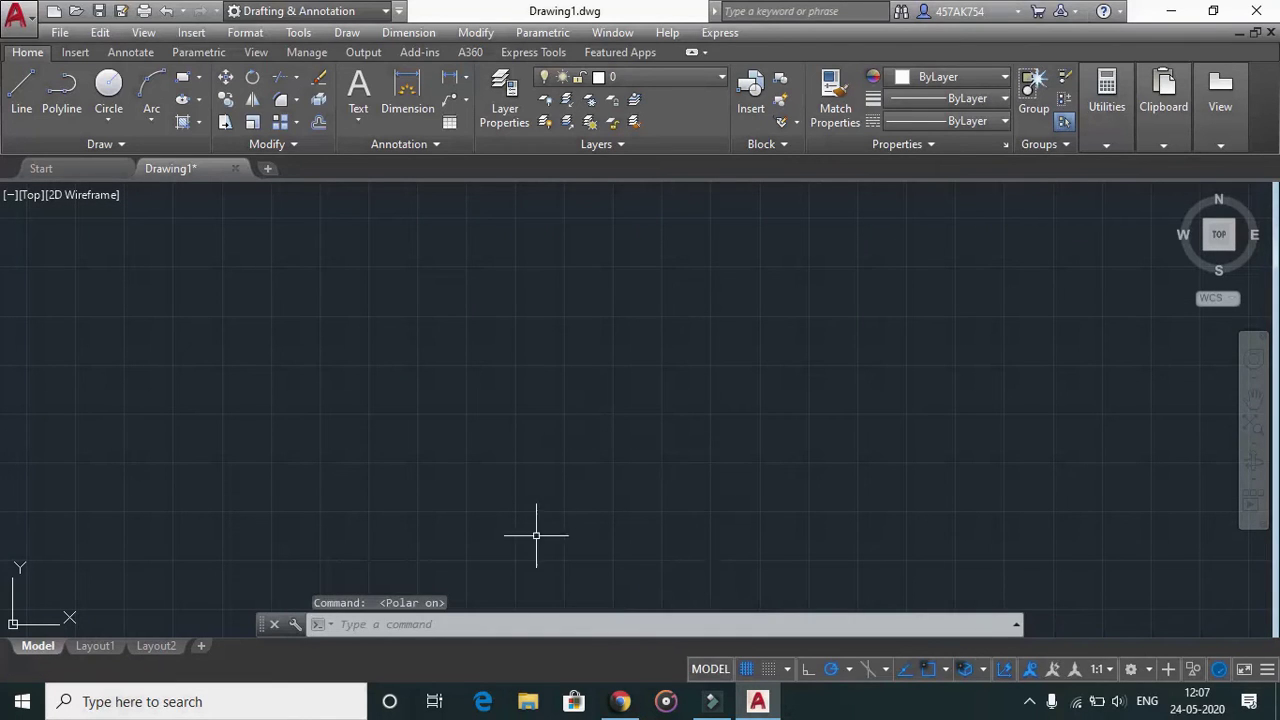
- Run LINE from the command line and draw a chain of six connected freehand segments in the middle of the drawing area
{"action": "left_click", "coordinate": [379, 621]}
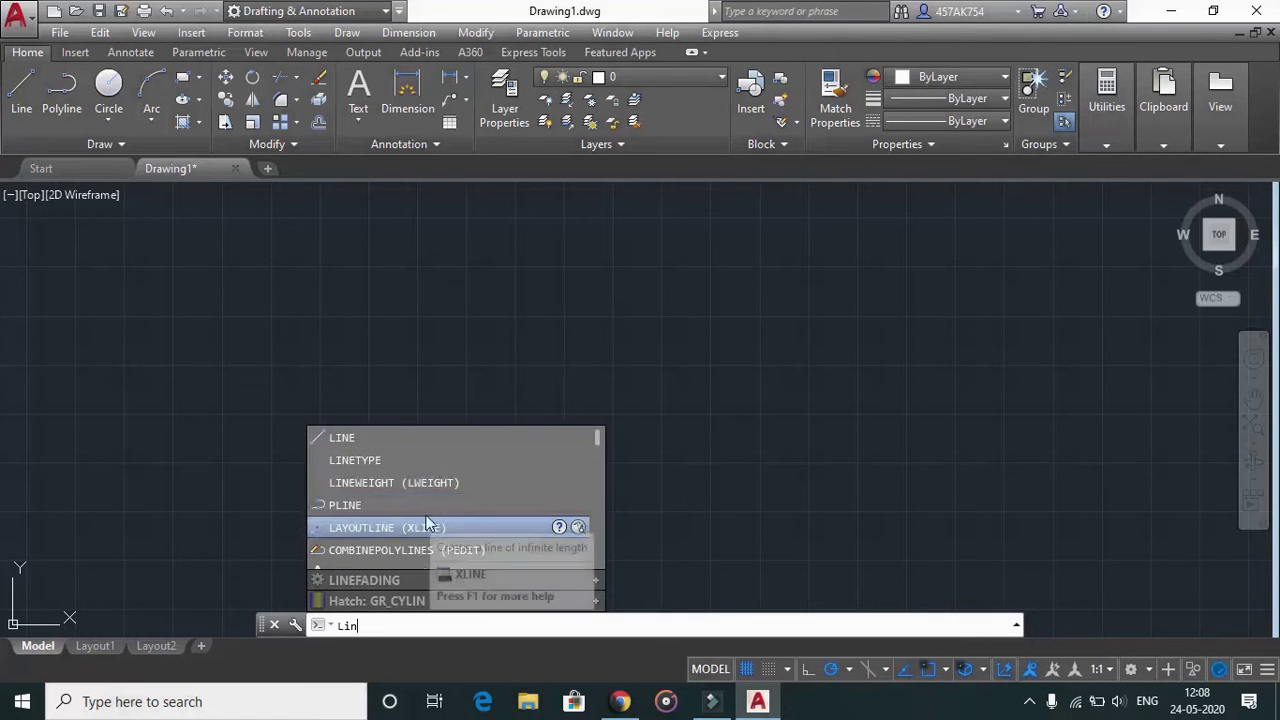
{"action": "left_click", "coordinate": [409, 437]}
{"action": "key", "text": "F10"}
{"action": "key", "text": "F10"}
{"action": "left_click", "coordinate": [470, 378]}
{"action": "left_click", "coordinate": [675, 392]}
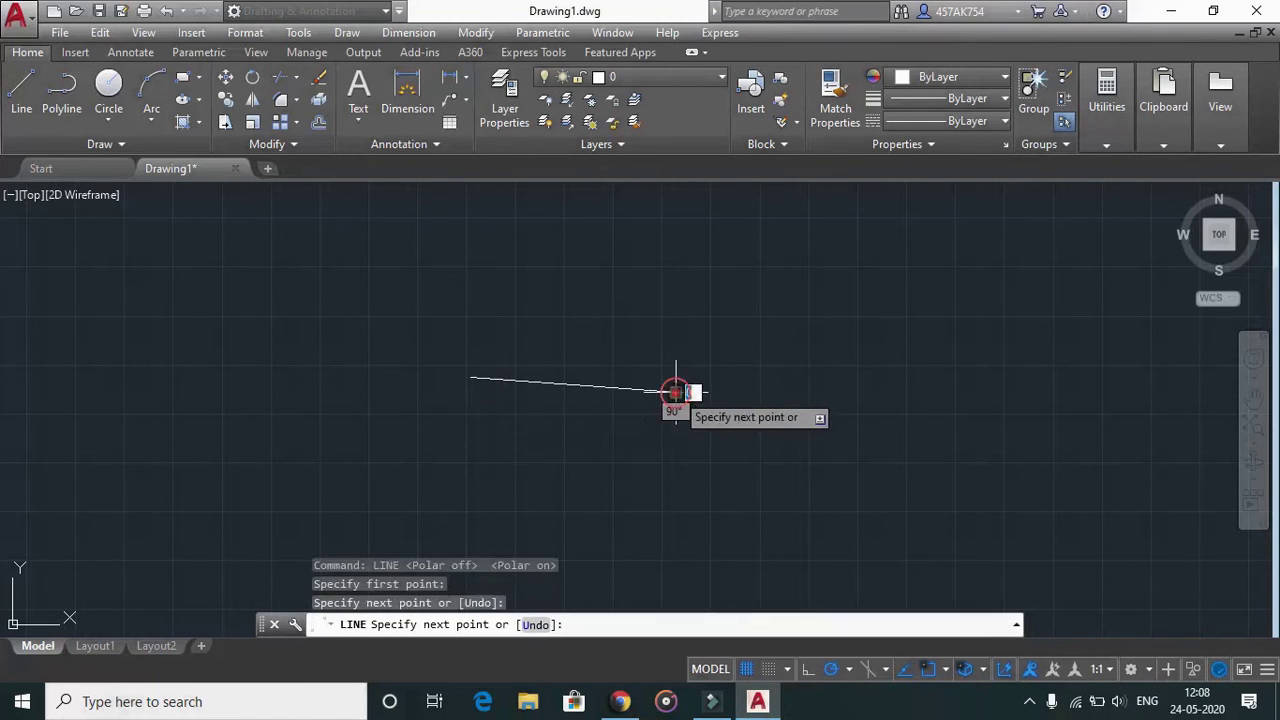
{"action": "left_click", "coordinate": [840, 350]}
{"action": "left_click", "coordinate": [648, 328]}
{"action": "left_click", "coordinate": [480, 328]}
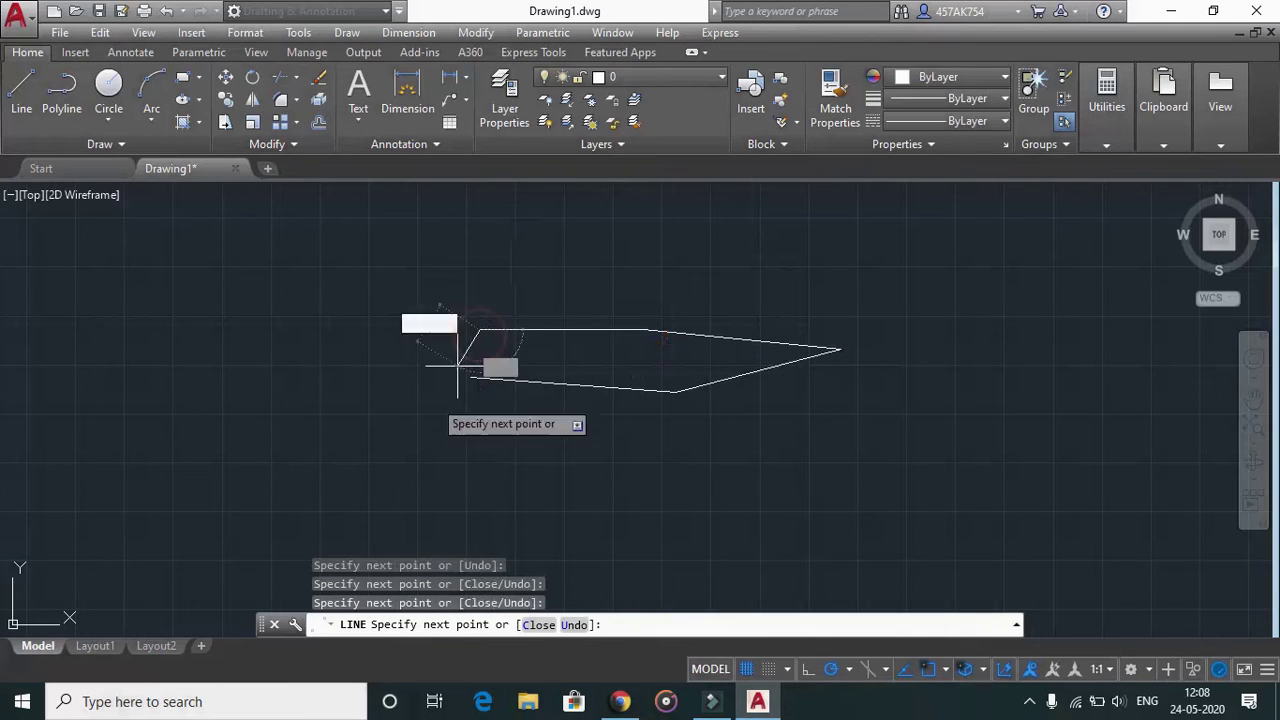
{"action": "left_click", "coordinate": [434, 407]}
{"action": "left_click", "coordinate": [618, 432]}
{"action": "key", "text": "Escape"}
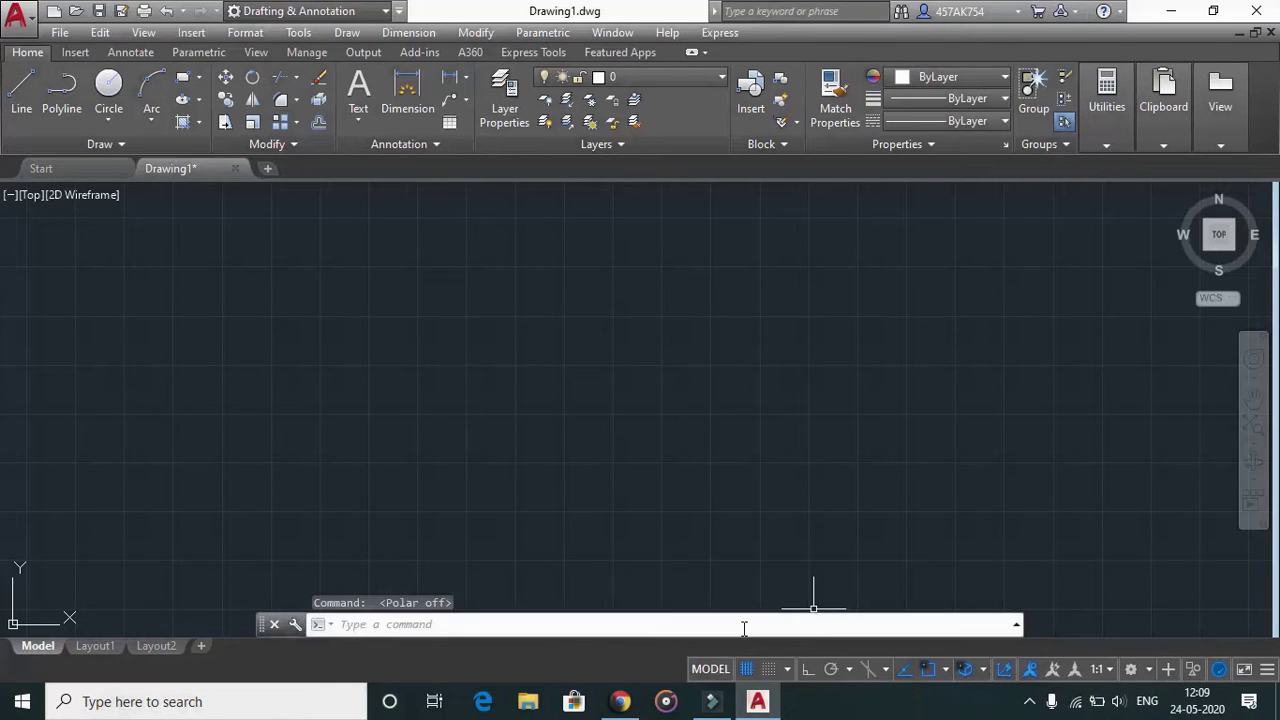
- Turn on Ortho mode and start a line in the drawing area to preview its horizontal and vertical restriction
{"action": "left_click", "coordinate": [812, 672]}
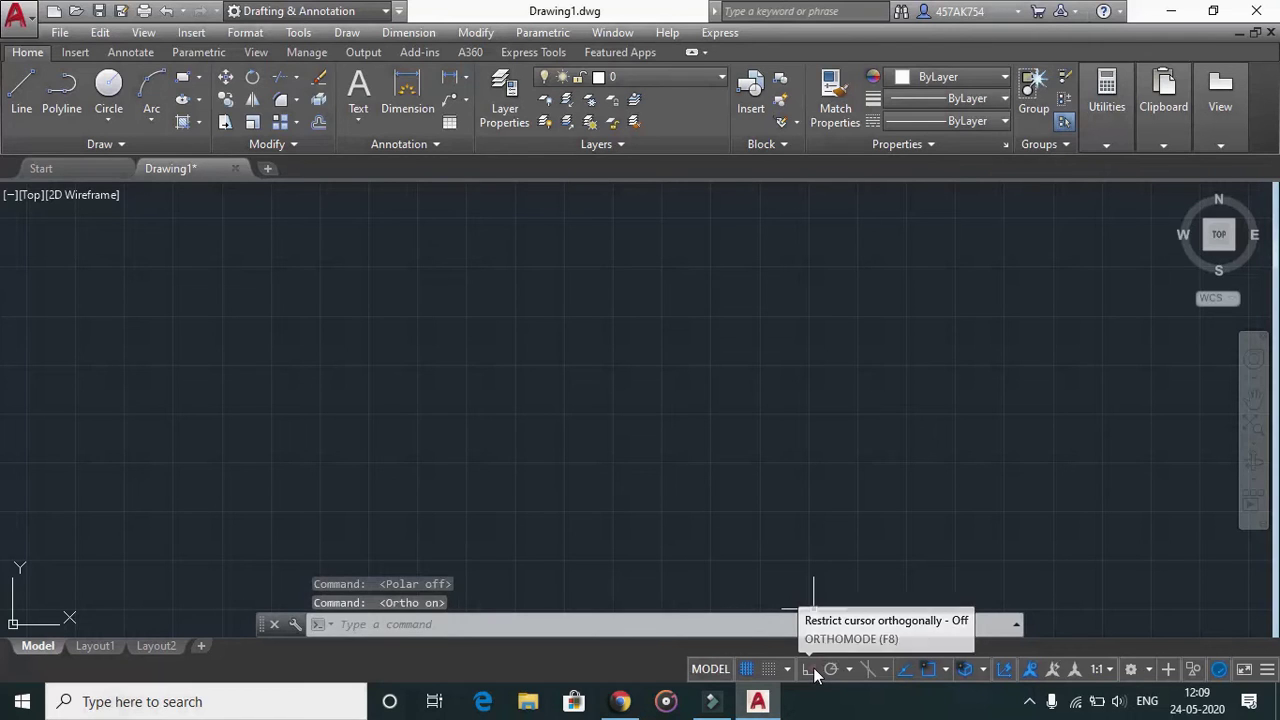
{"action": "left_click", "coordinate": [458, 416]}
{"action": "left_click", "coordinate": [806, 430]}
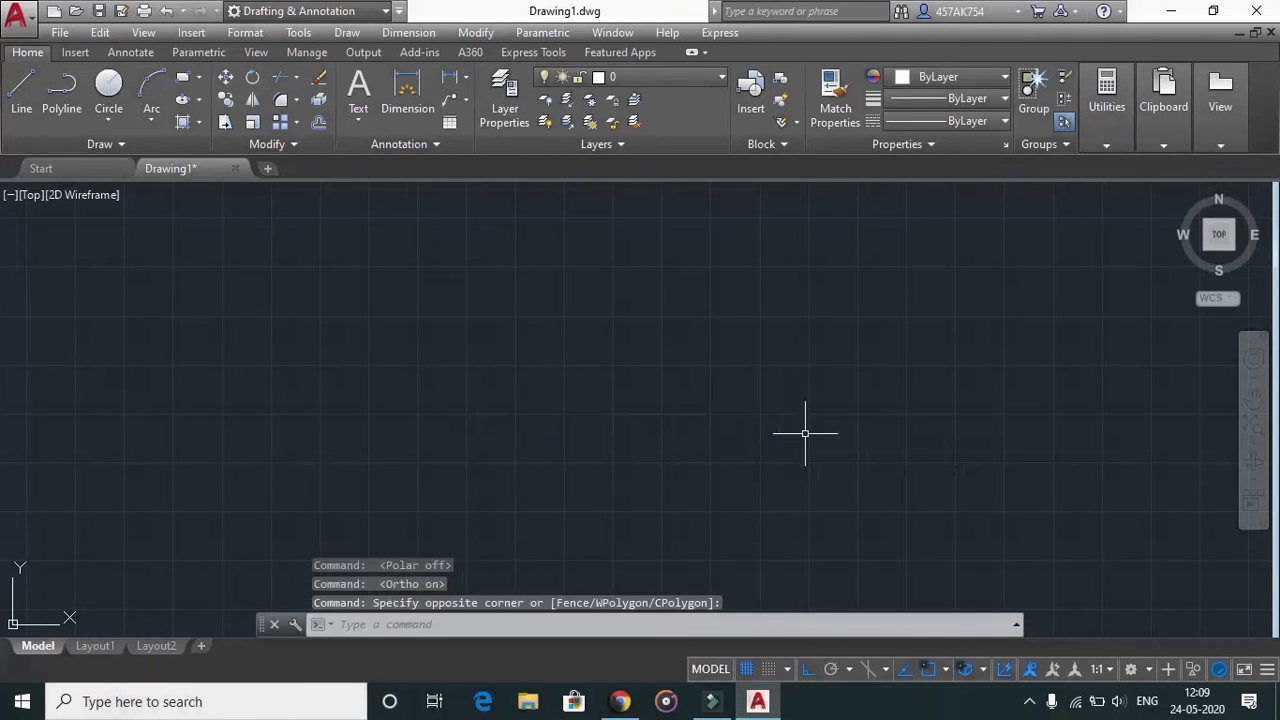
{"action": "type", "text": "l"}
{"action": "key", "text": "Return"}
{"action": "left_click", "coordinate": [448, 390]}
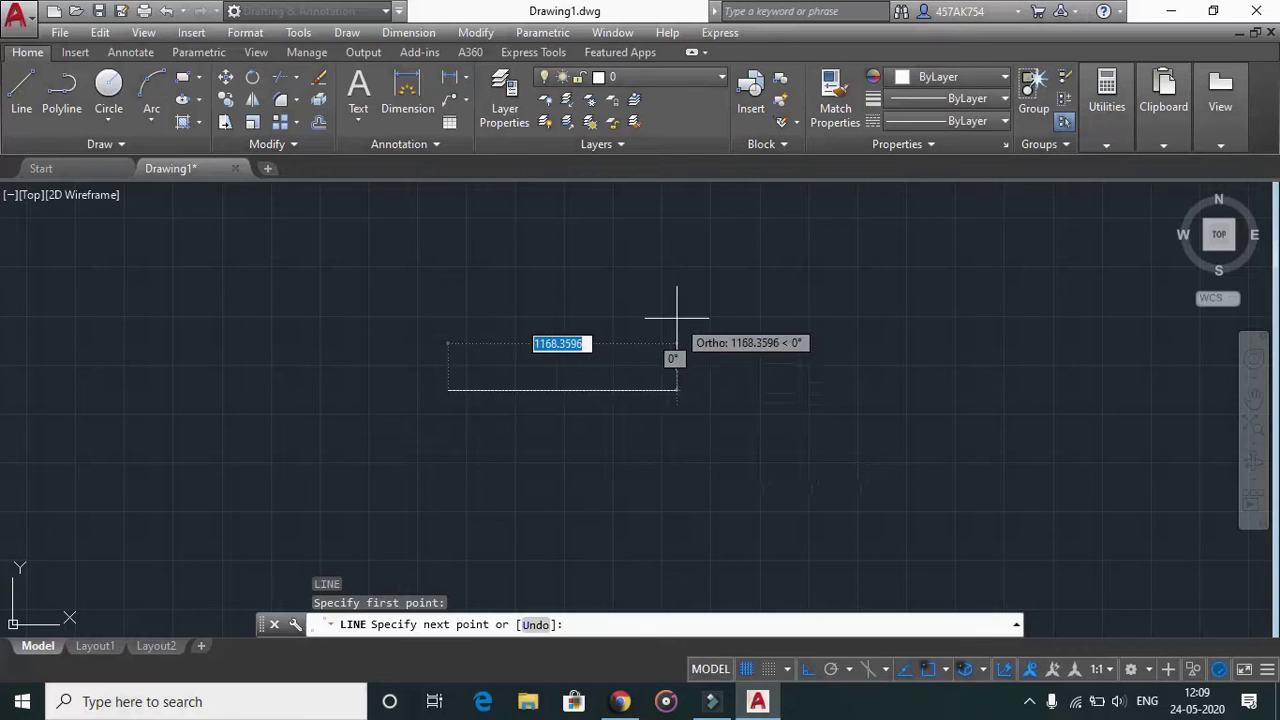
- With Ortho mode off, continue the started line as a zigzag of four connected segments, and undo it
{"action": "left_click", "coordinate": [809, 671]}
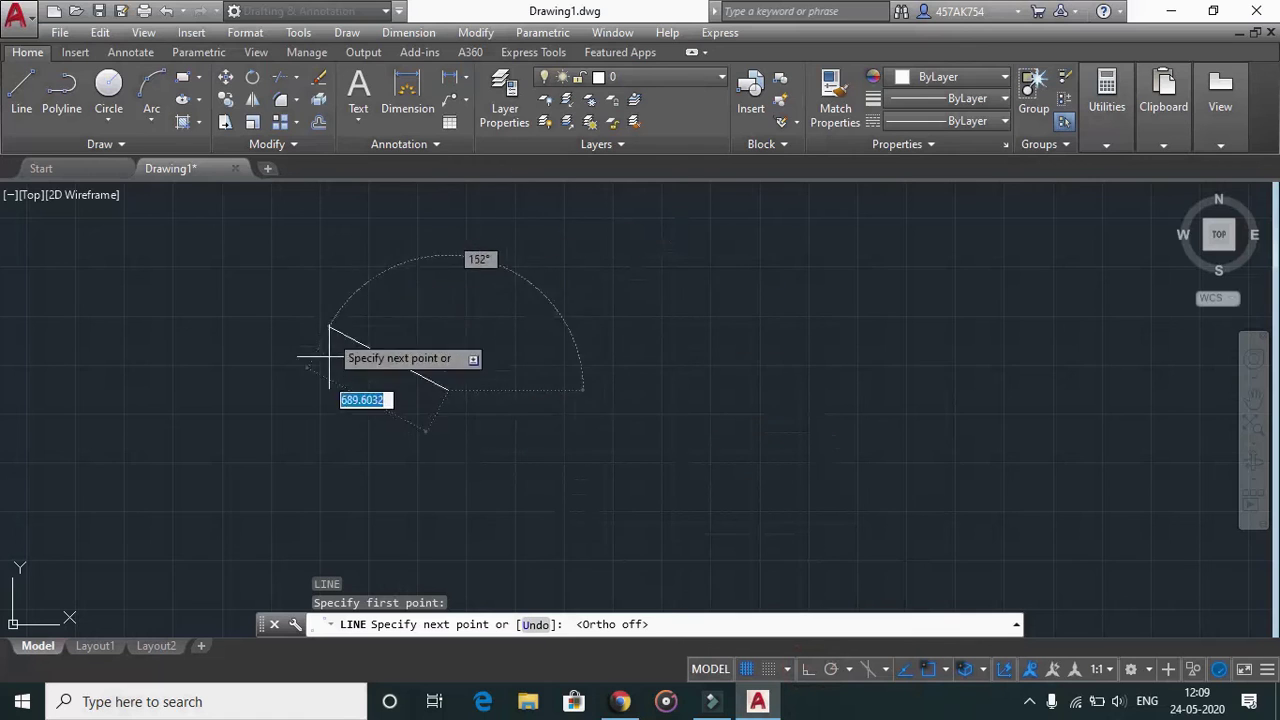
{"action": "left_click", "coordinate": [544, 290]}
{"action": "left_click", "coordinate": [605, 415]}
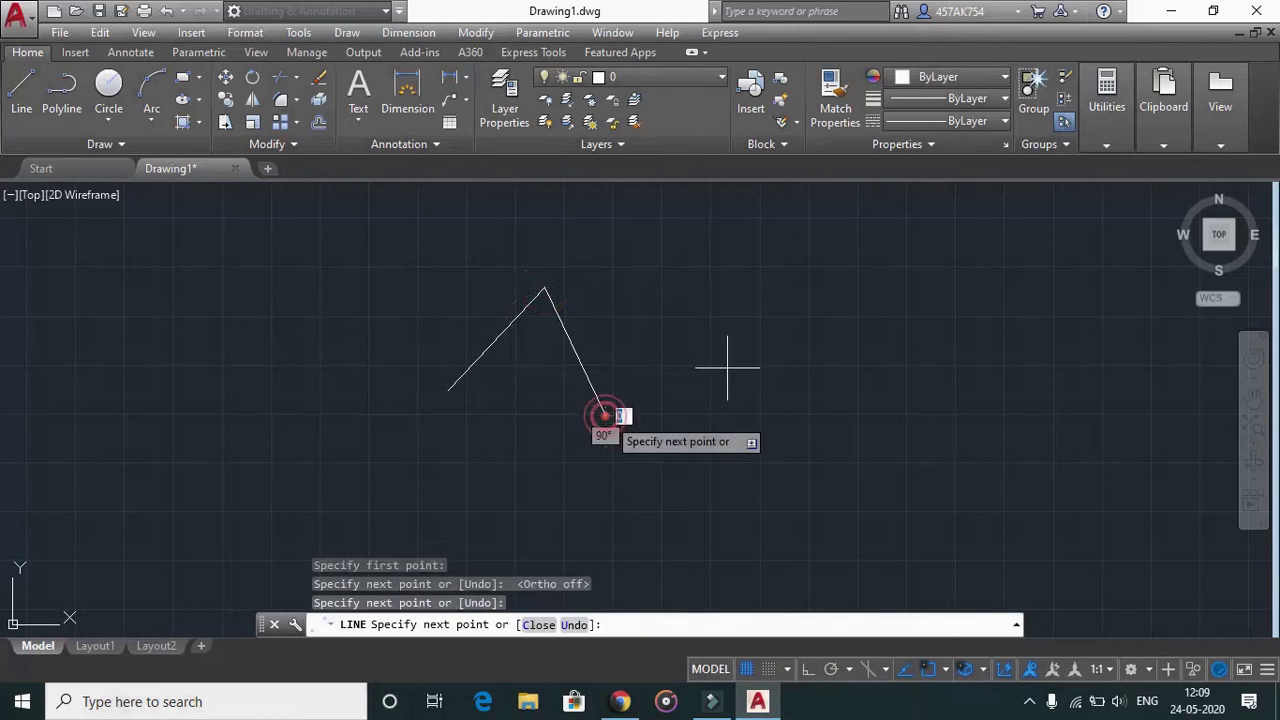
{"action": "left_click", "coordinate": [786, 320]}
{"action": "left_click", "coordinate": [757, 431]}
{"action": "key", "text": "F10"}
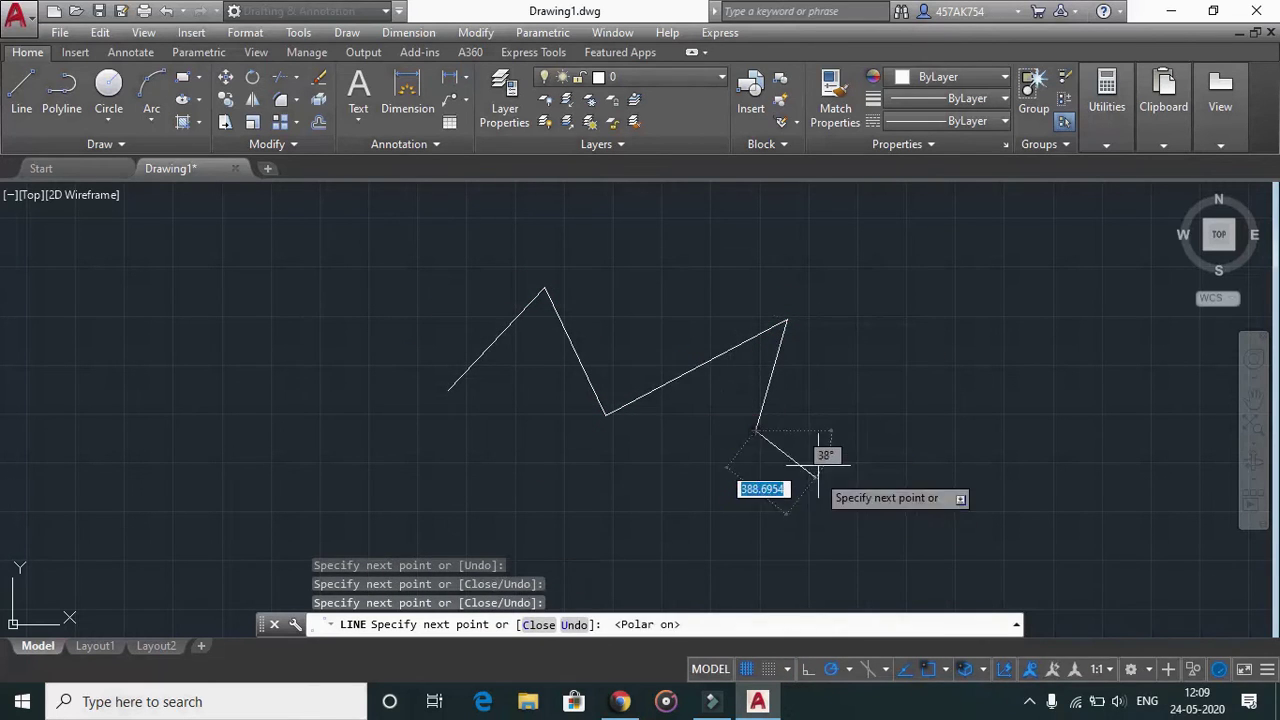
{"action": "key", "text": "F10"}
{"action": "key", "text": "Escape"}
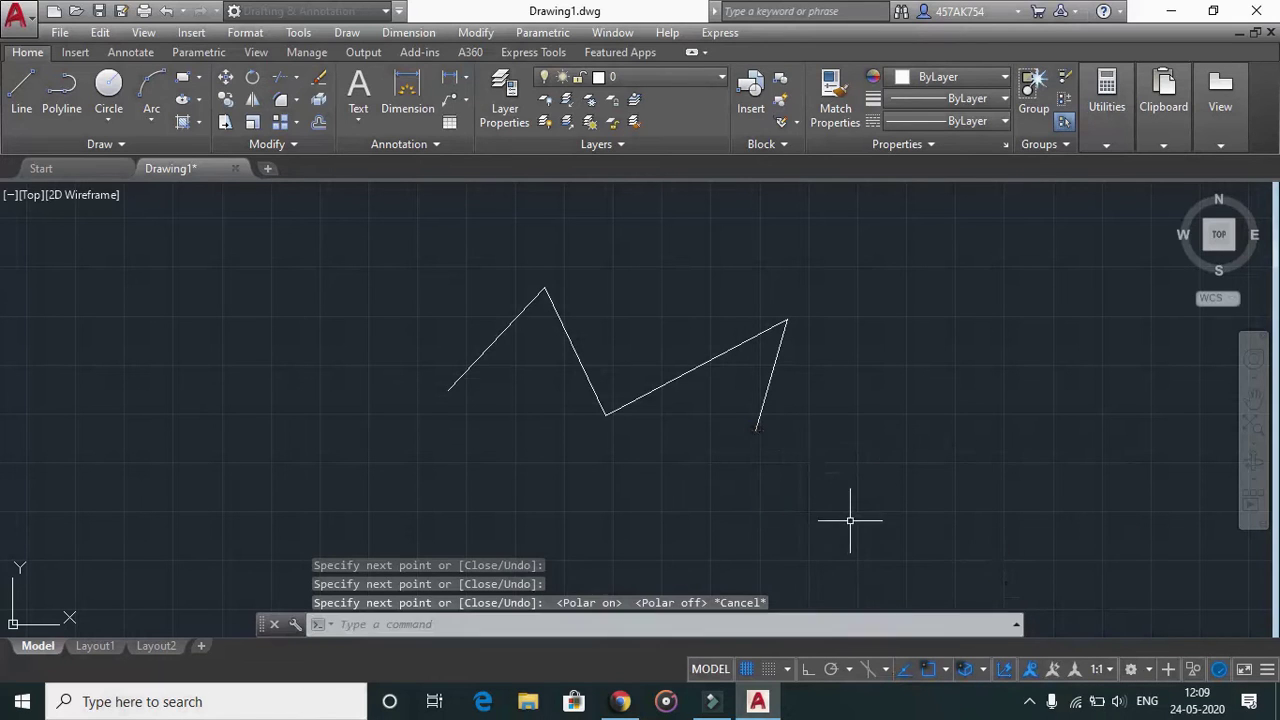
{"action": "key", "text": "ctrl+z"}
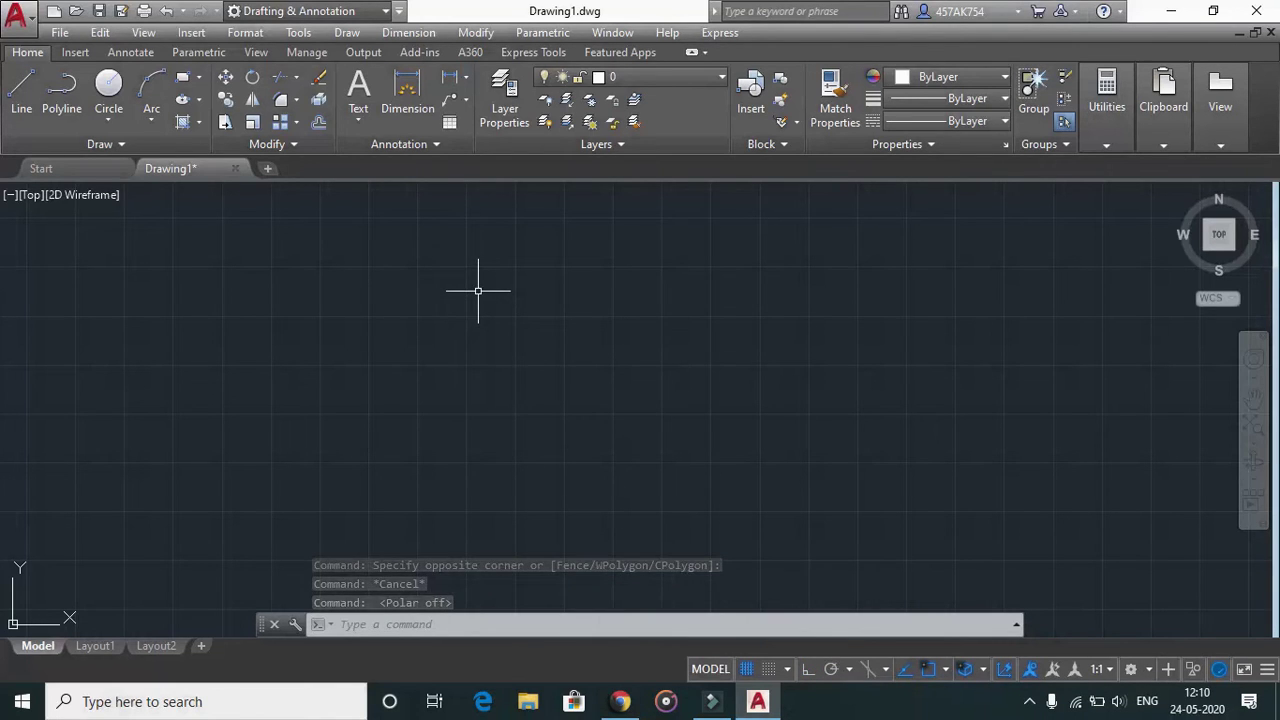
- Open the drawing units settings with UNITS and review the unit choices for scaling inserted content, keeping Millimeters
{"action": "type", "text": "uni"}
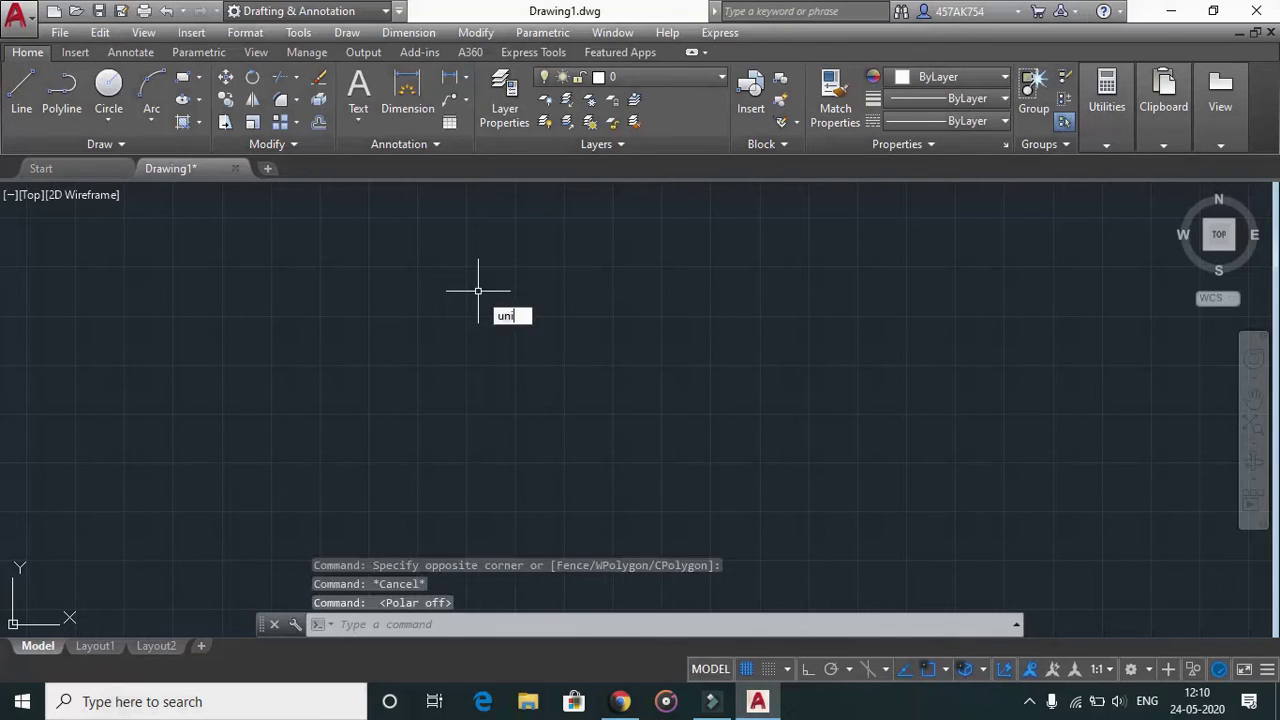
{"action": "type", "text": "ts"}
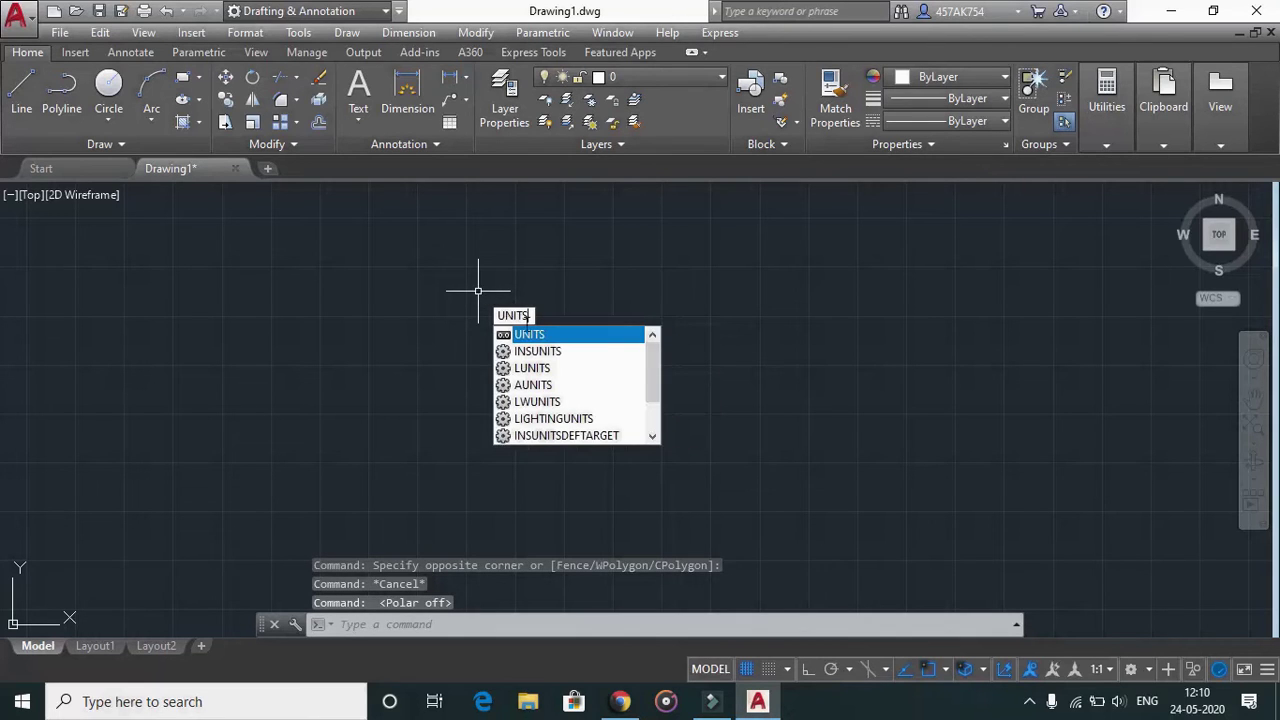
{"action": "left_click", "coordinate": [534, 334]}
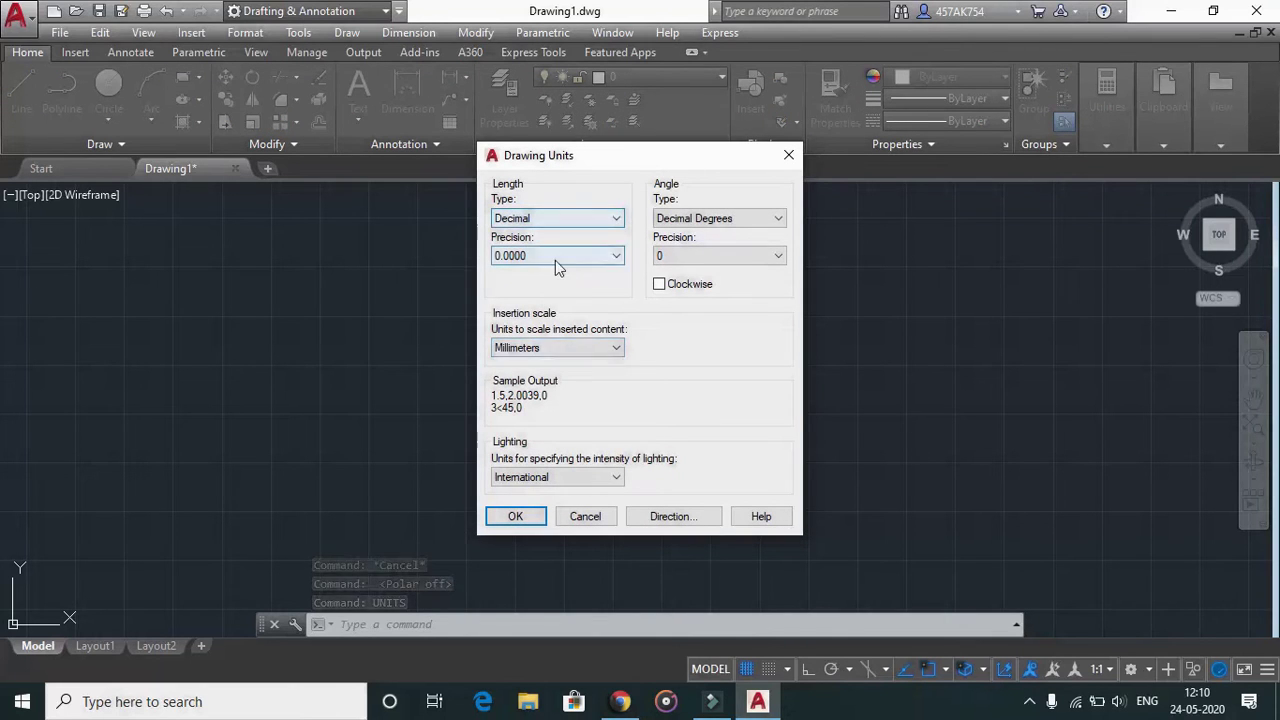
{"action": "left_click", "coordinate": [557, 348]}
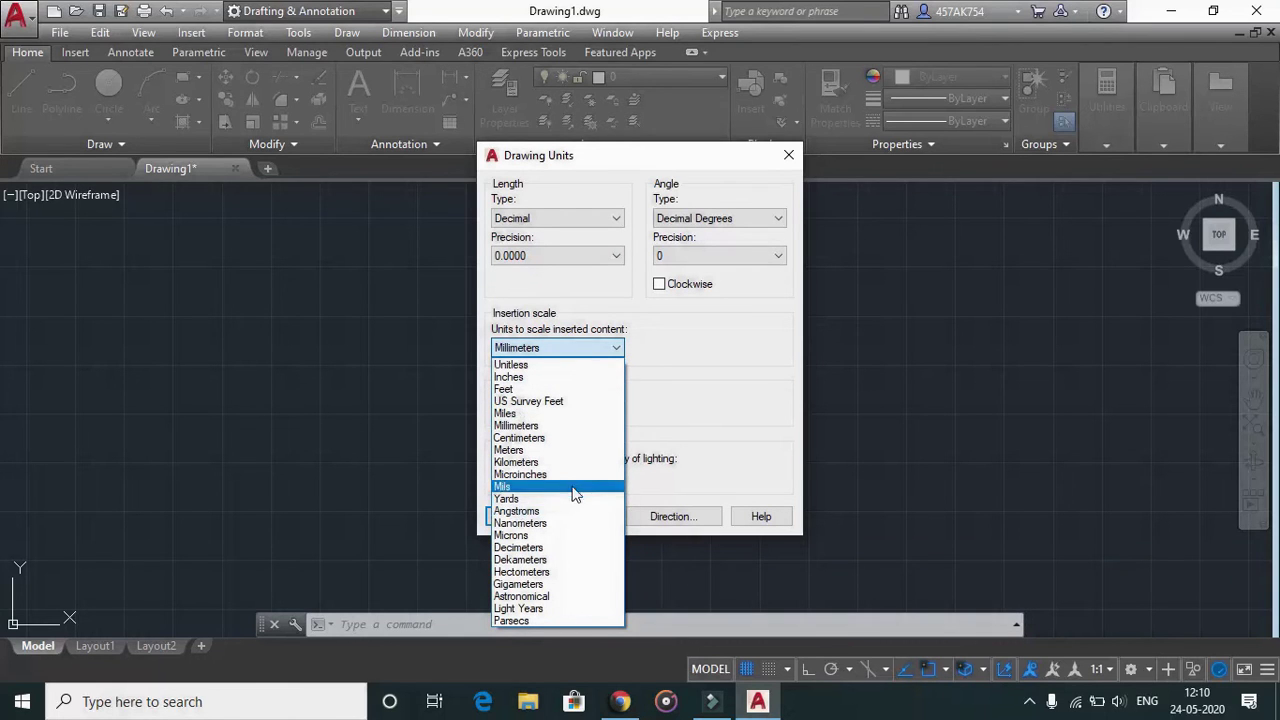
{"action": "left_click", "coordinate": [569, 348]}
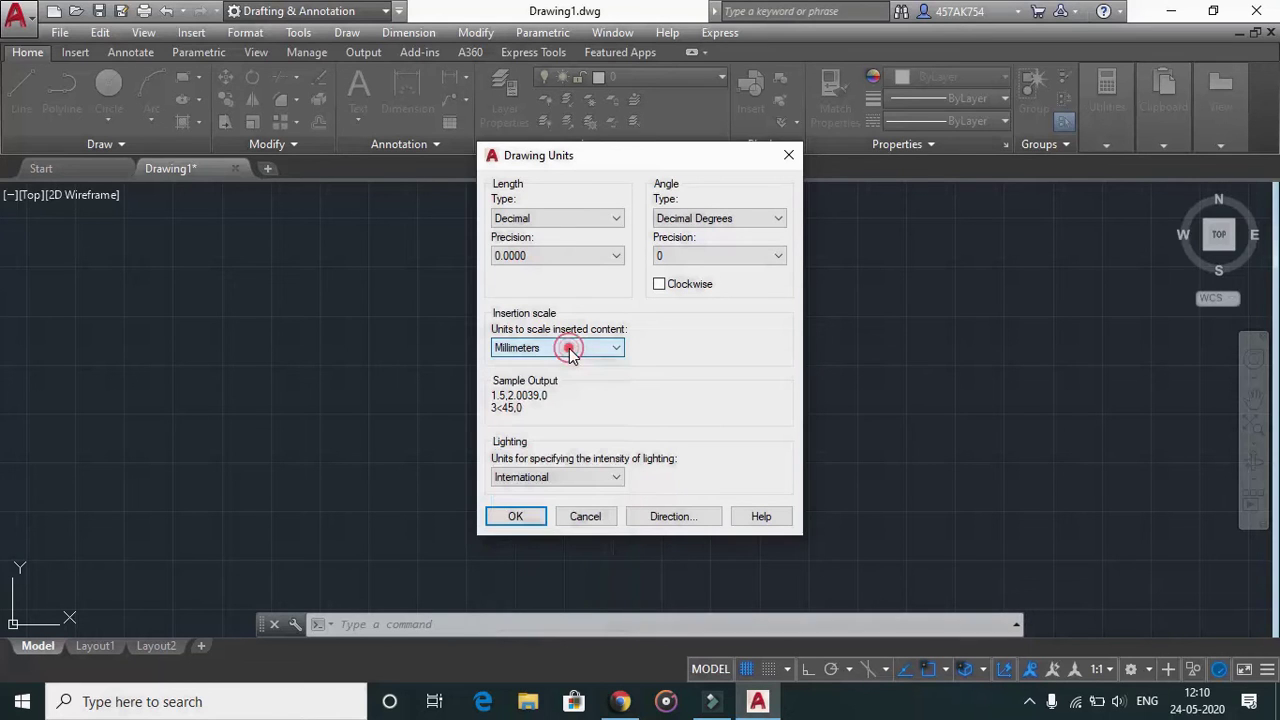
- Keep the length precision at 0.0000 and accept the drawing units settings
{"action": "left_click", "coordinate": [555, 256]}
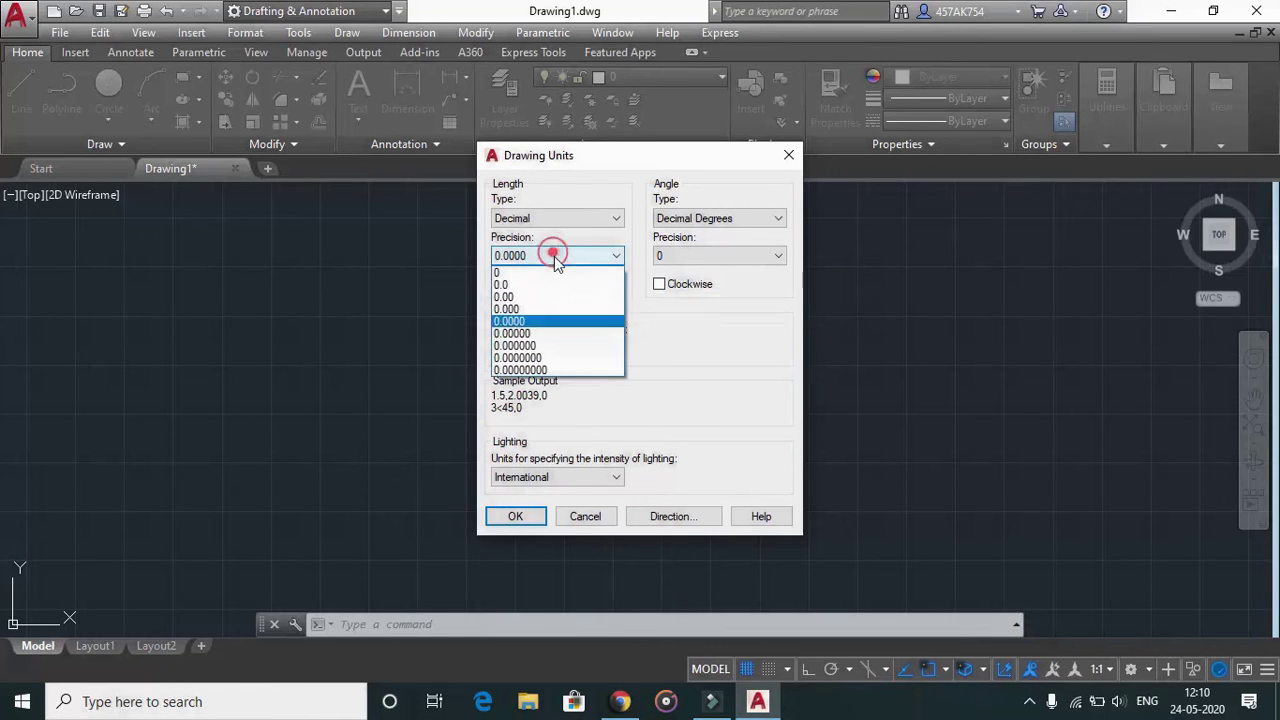
{"action": "left_click", "coordinate": [548, 322]}
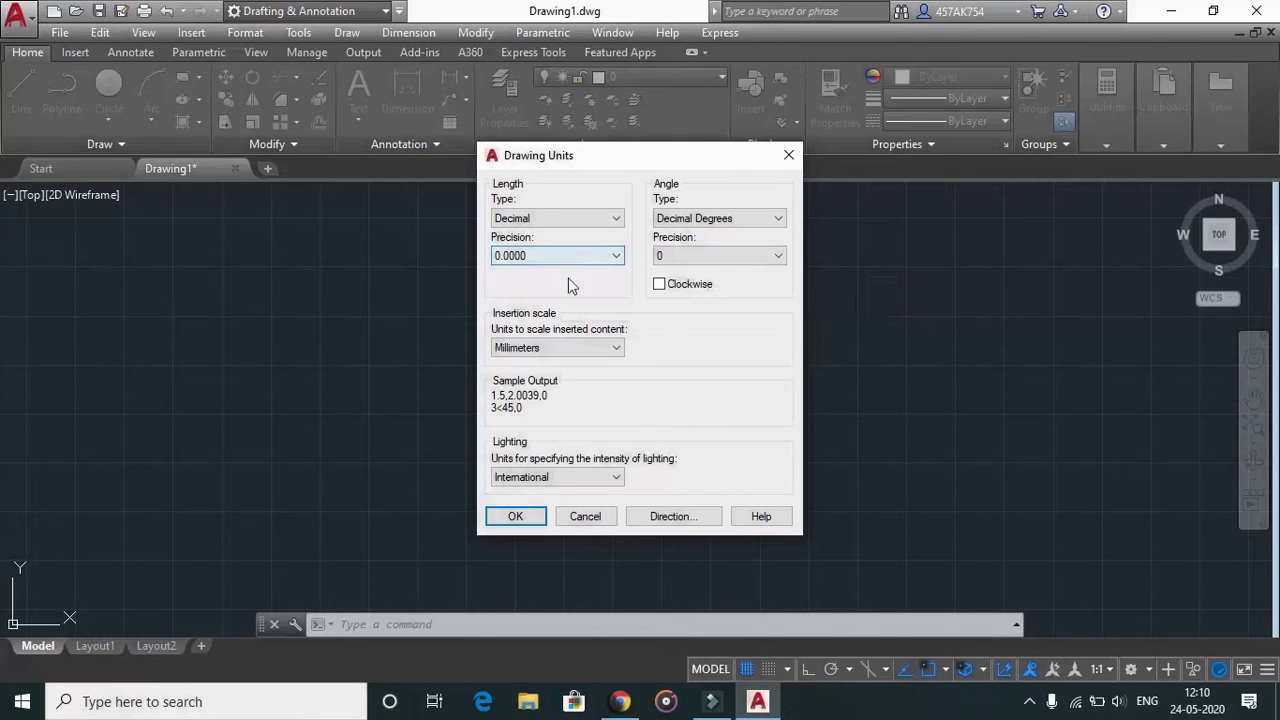
{"action": "left_click", "coordinate": [532, 520]}
{"action": "key", "text": "F10"}
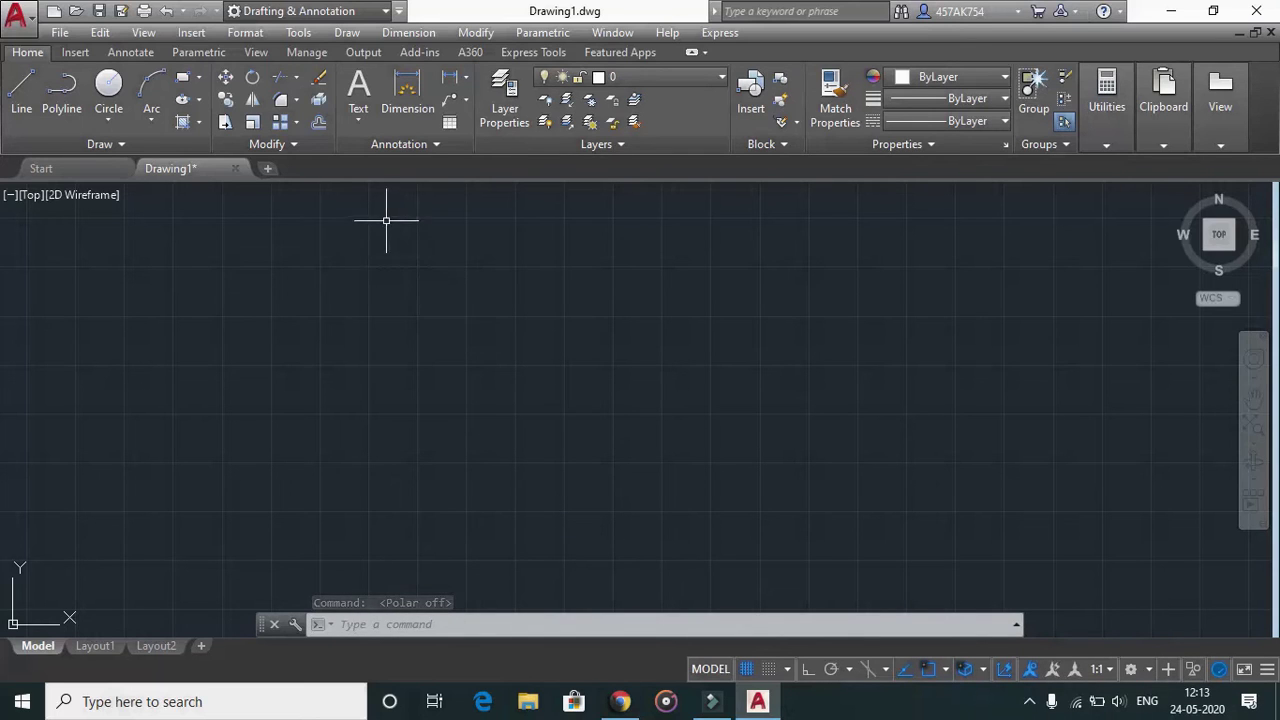
- Sweep several lasso and rectangular selections over the empty drawing area to indicate its extent
{"action": "mouse_move", "coordinate": [366, 185]}
{"action": "left_mouse_down"}
{"action": "mouse_move", "coordinate": [683, 420]}
{"action": "mouse_move", "coordinate": [671, 413]}
{"action": "left_mouse_up"}
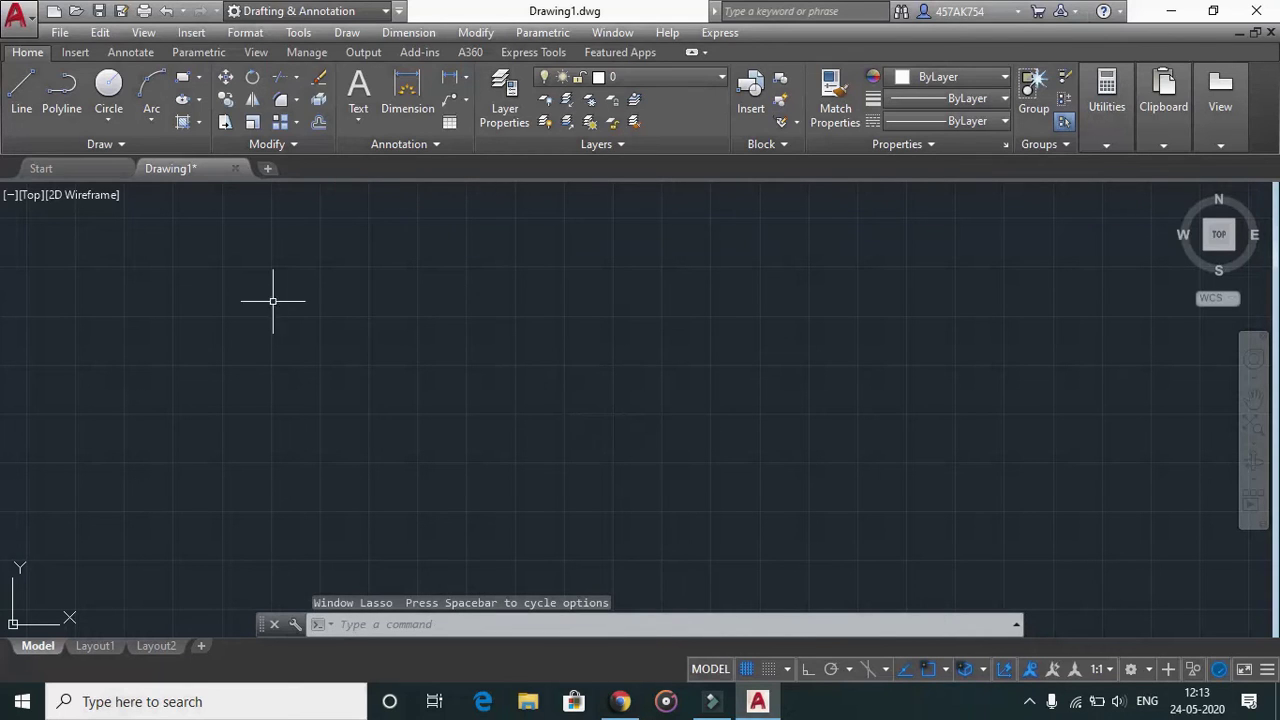
{"action": "left_click_drag", "start_coordinate": [315, 186], "coordinate": [725, 300]}
{"action": "mouse_move", "coordinate": [316, 189]}
{"action": "left_mouse_down"}
{"action": "mouse_move", "coordinate": [814, 200]}
{"action": "mouse_move", "coordinate": [894, 349]}
{"action": "mouse_move", "coordinate": [889, 460]}
{"action": "mouse_move", "coordinate": [846, 509]}
{"action": "left_mouse_up"}
{"action": "left_click", "coordinate": [880, 175]}
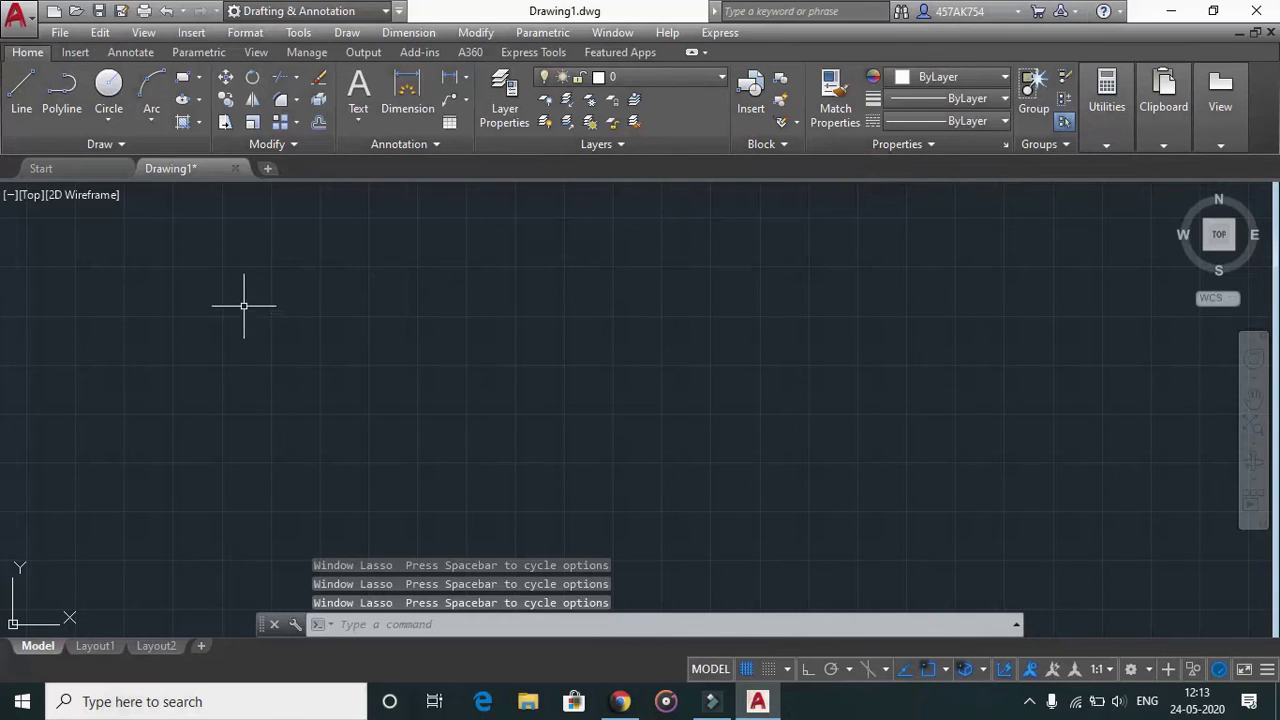
{"action": "key", "text": "F10"}
{"action": "left_click", "coordinate": [845, 185]}
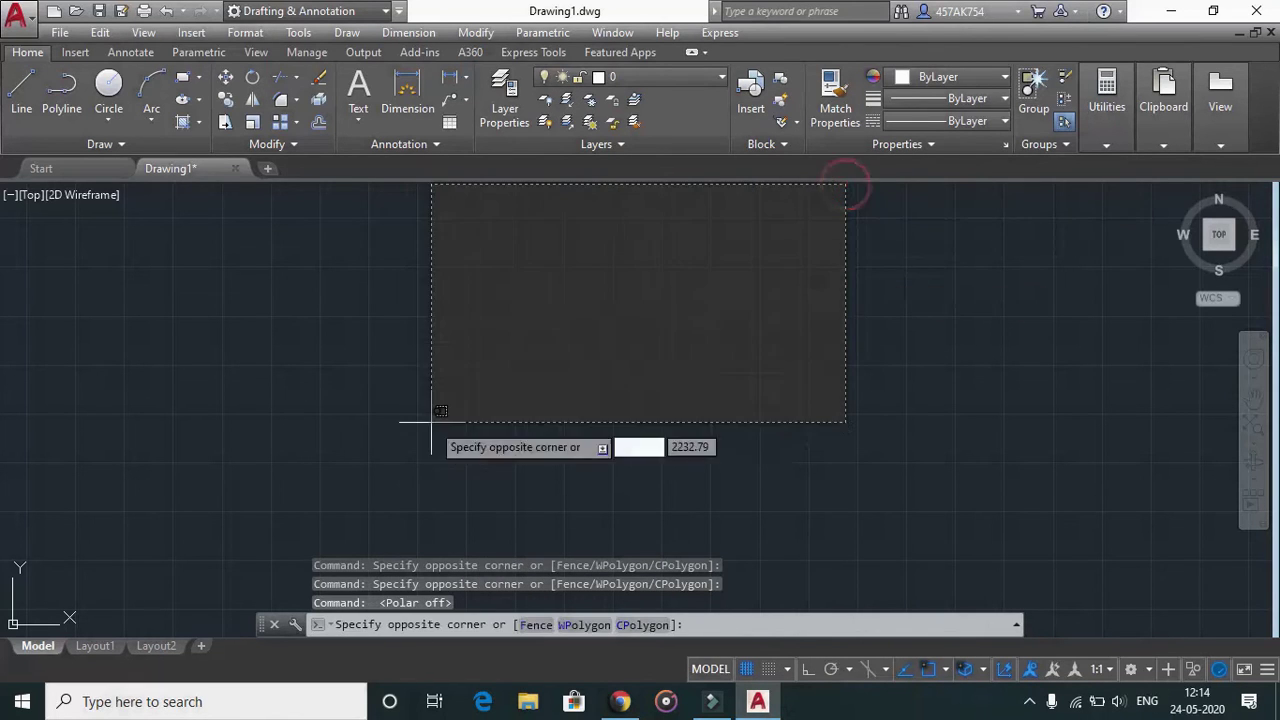
{"action": "left_click", "coordinate": [222, 596]}
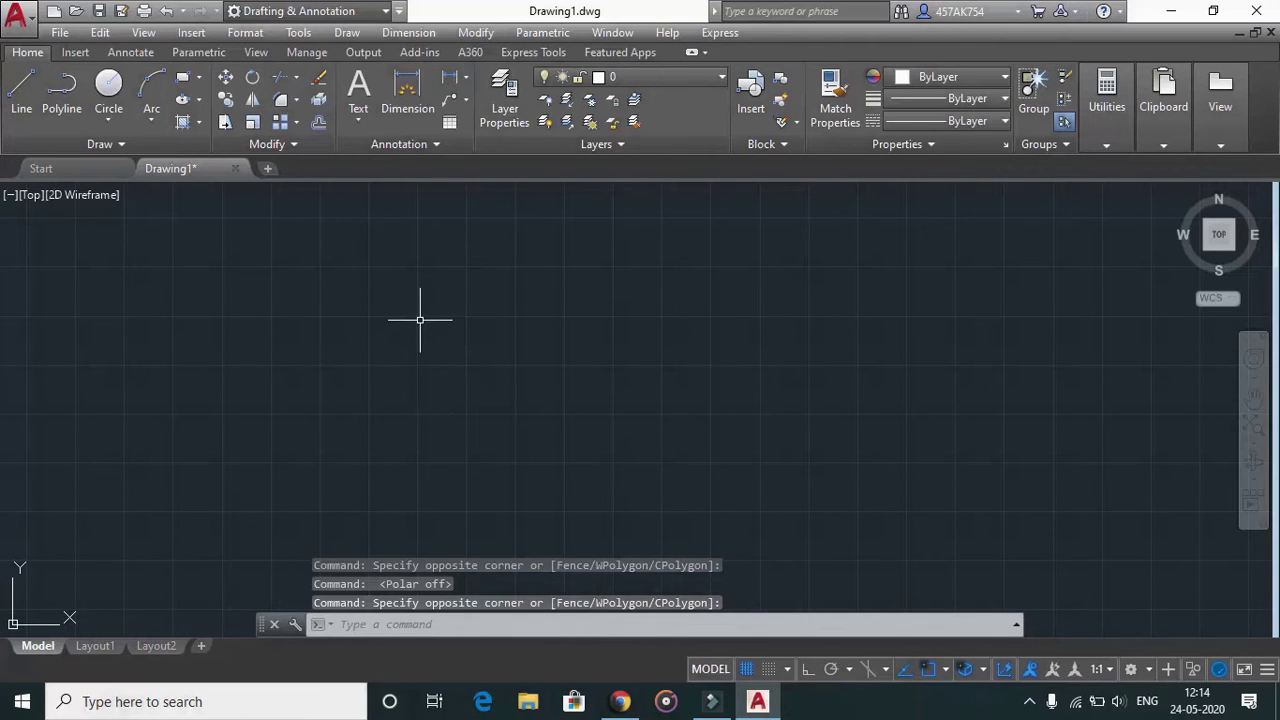
{"action": "left_click", "coordinate": [409, 284]}
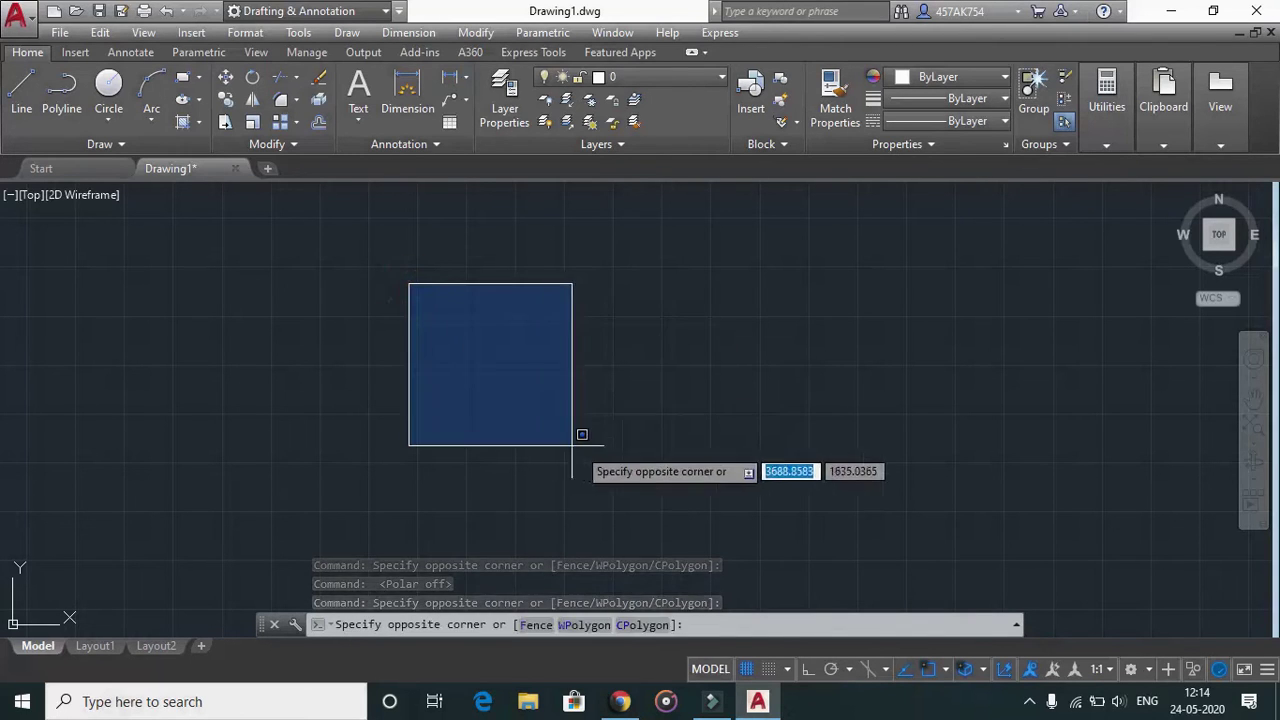
{"action": "left_click", "coordinate": [698, 460]}
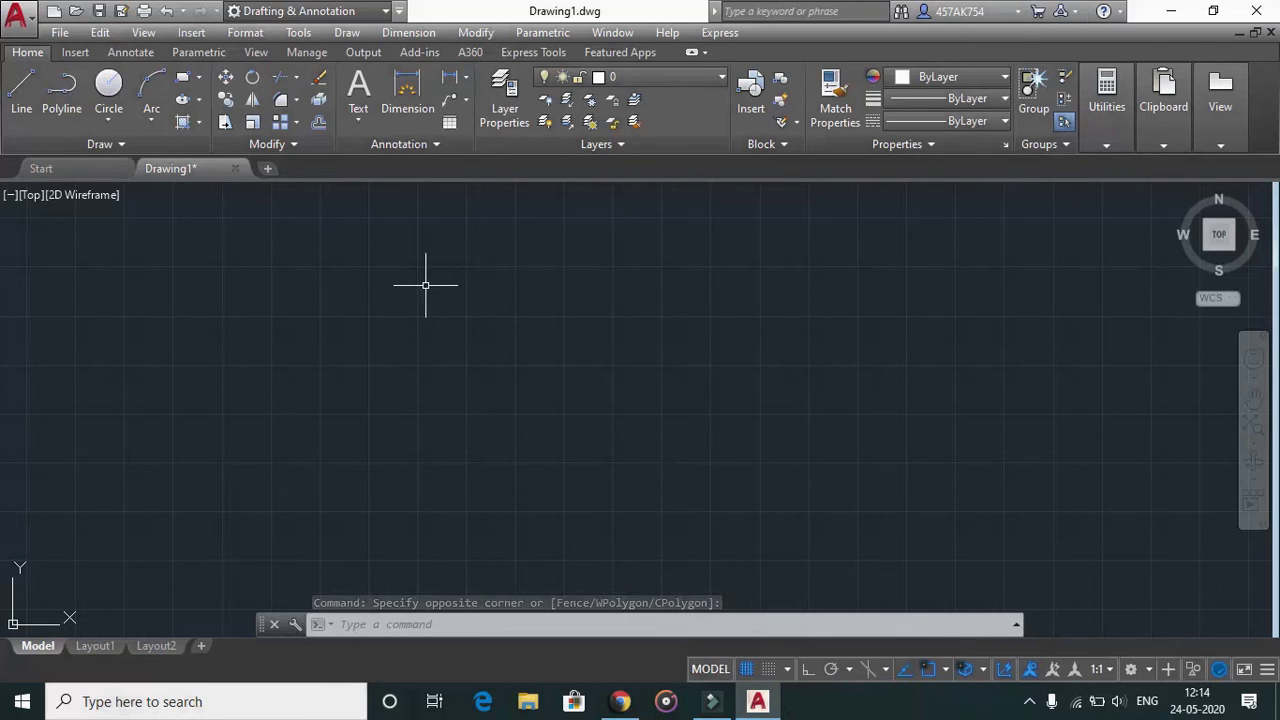
- Run LIMITS and set the lower left corner of the model space limits to 0,0
{"action": "key", "text": "F10"}
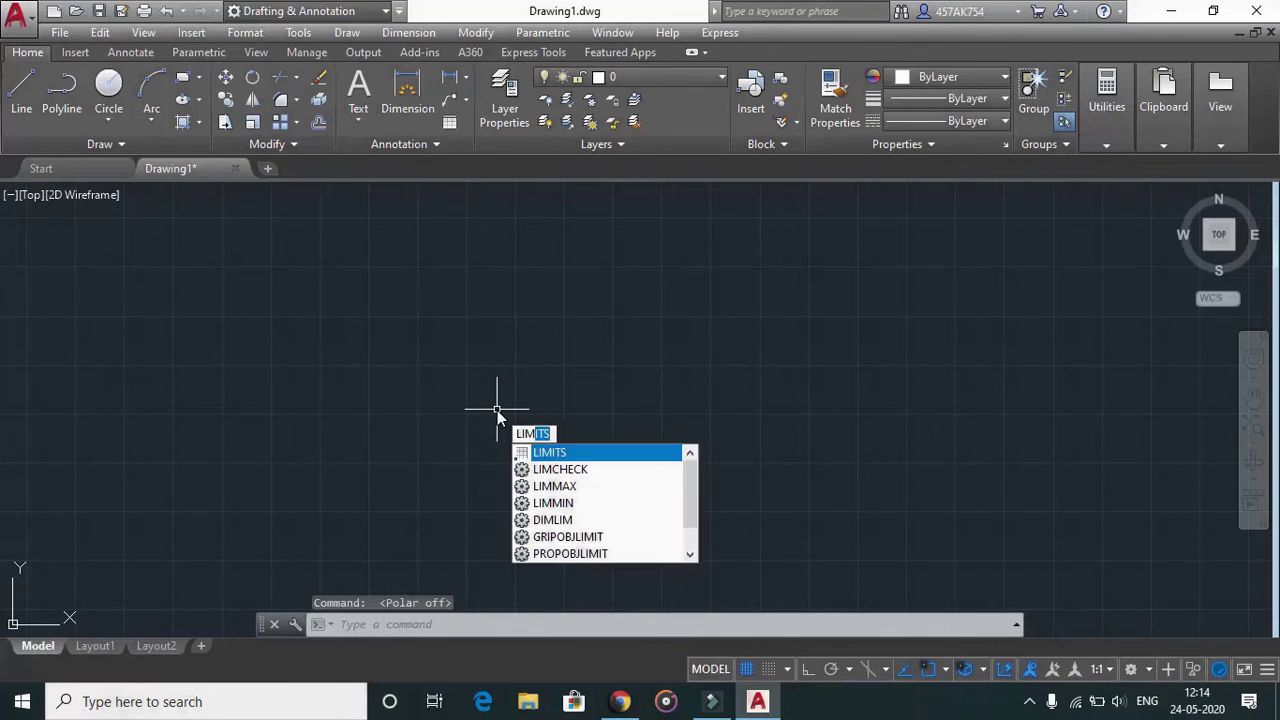
{"action": "key", "text": "Return"}
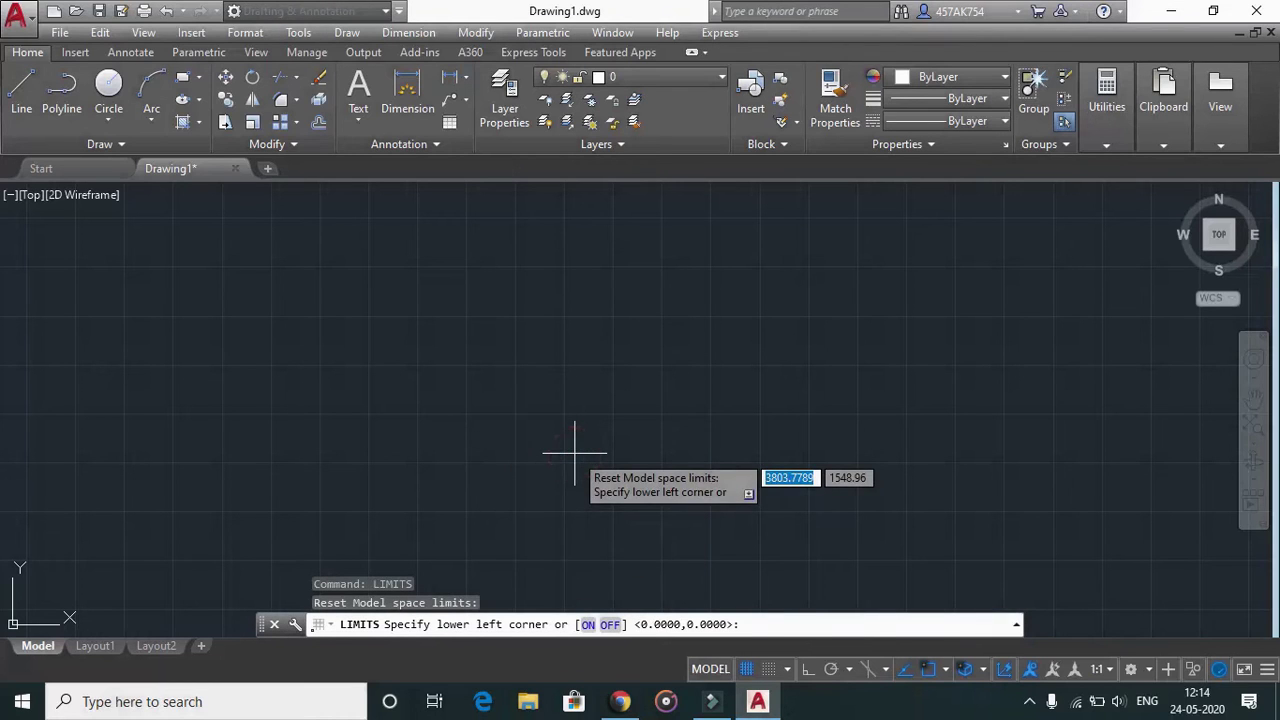
{"action": "key", "text": "F10"}
{"action": "key", "text": "F10"}
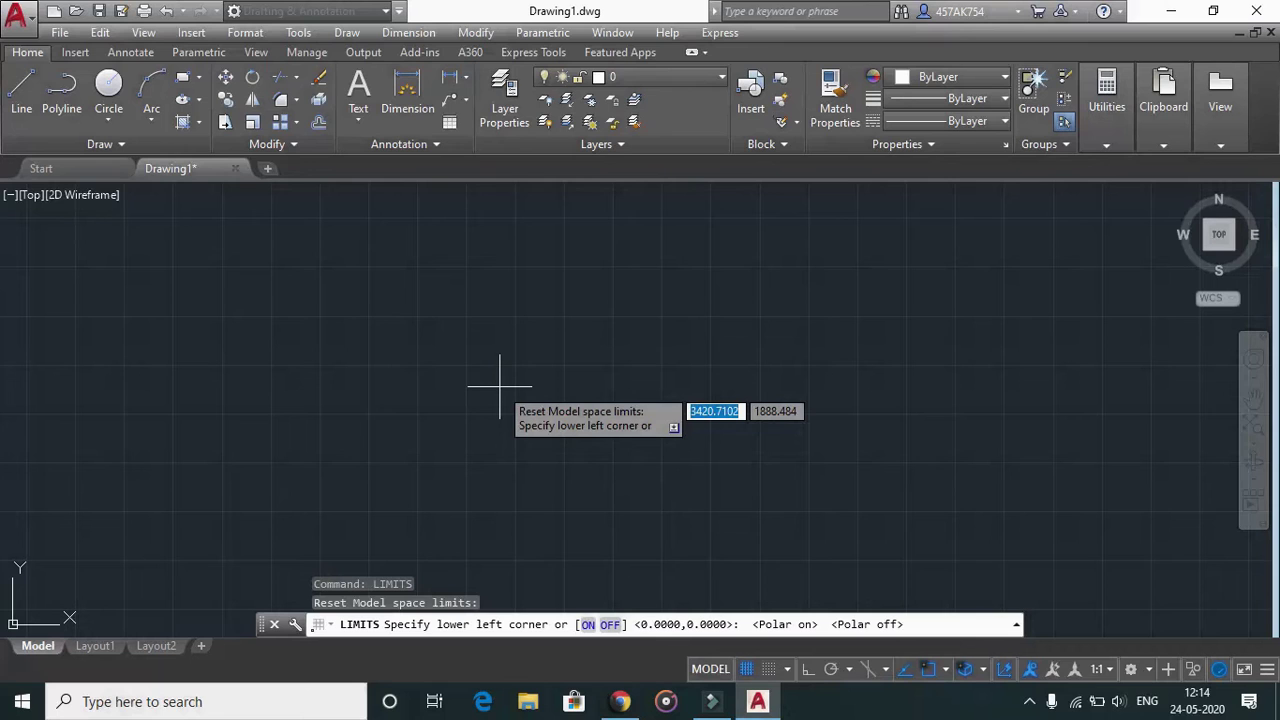
{"action": "key", "text": "F10"}
{"action": "key", "text": "F10"}
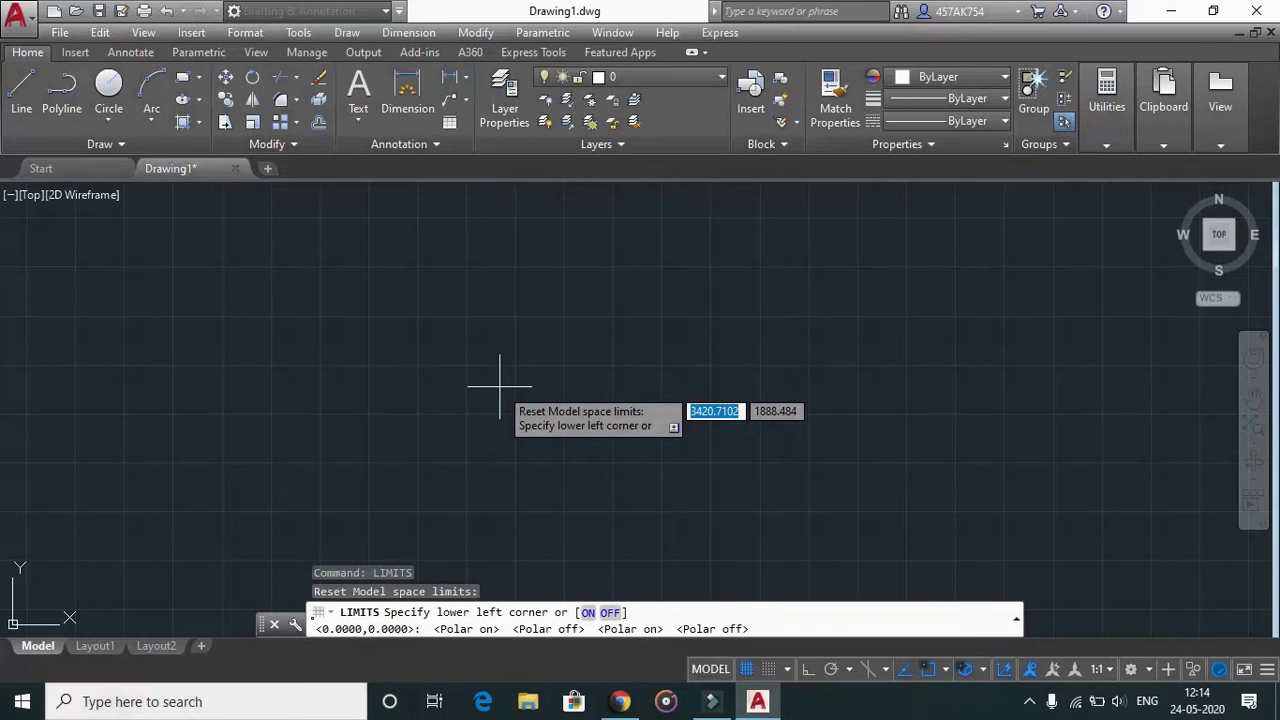
{"action": "type", "text": "0,"}
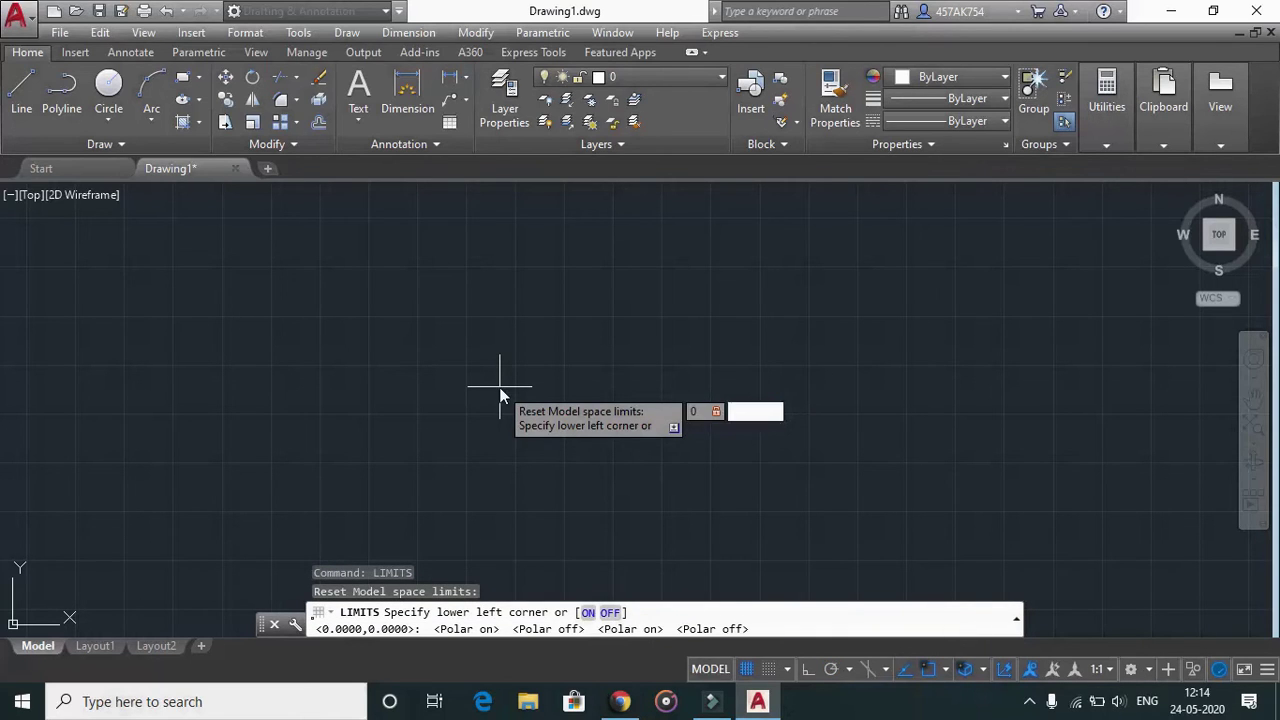
{"action": "key", "text": "Return"}
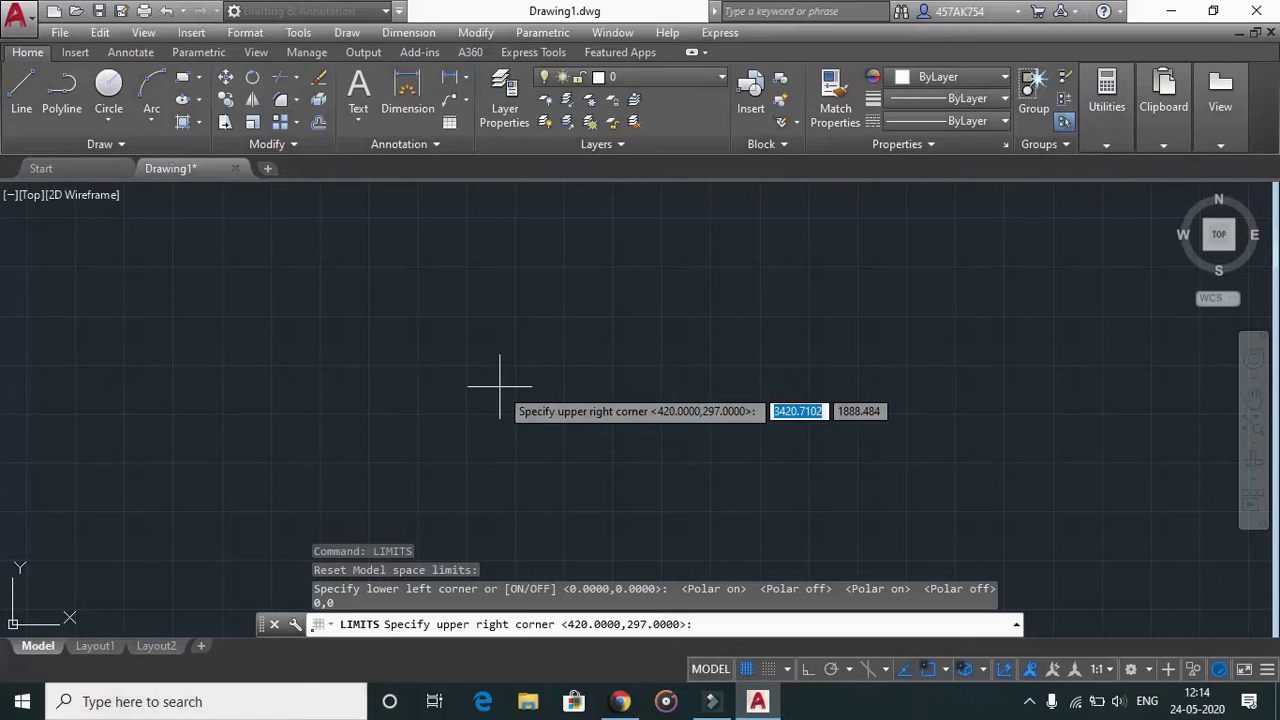
- Set the upper right corner of the model space limits to 100,100
{"action": "type", "text": "100"}
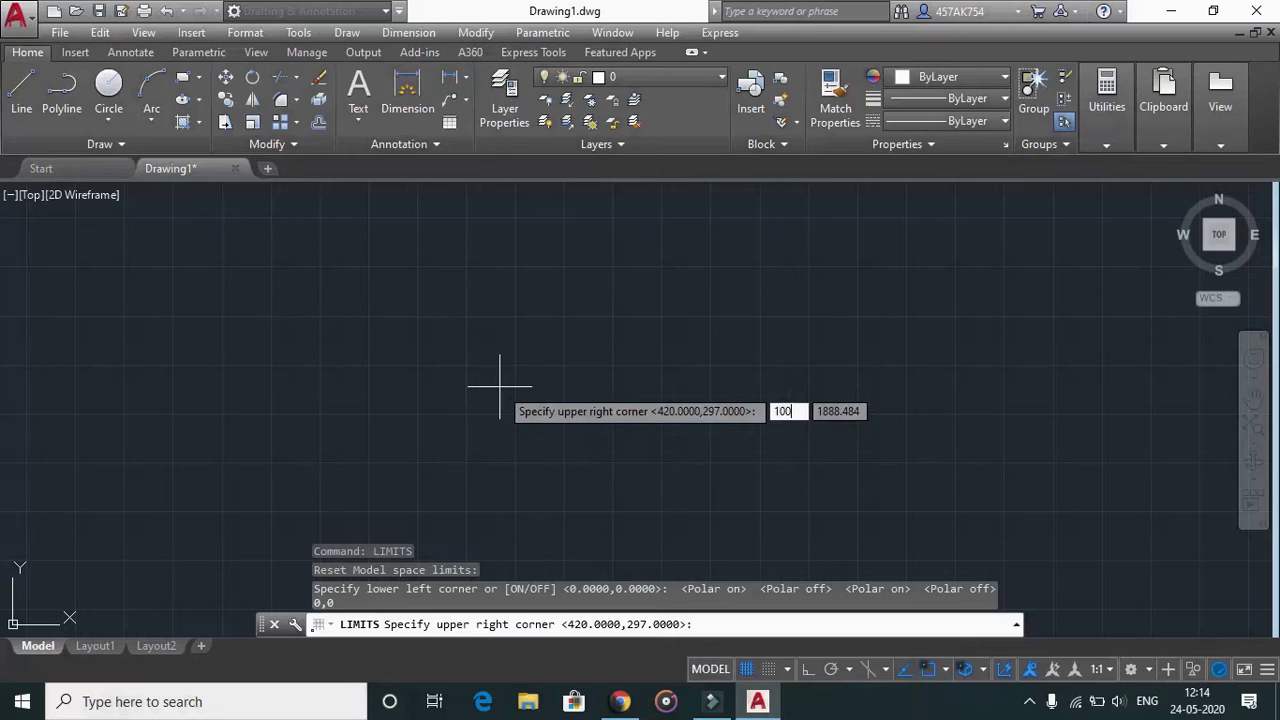
{"action": "key", "text": "Tab"}
{"action": "type", "text": "100"}
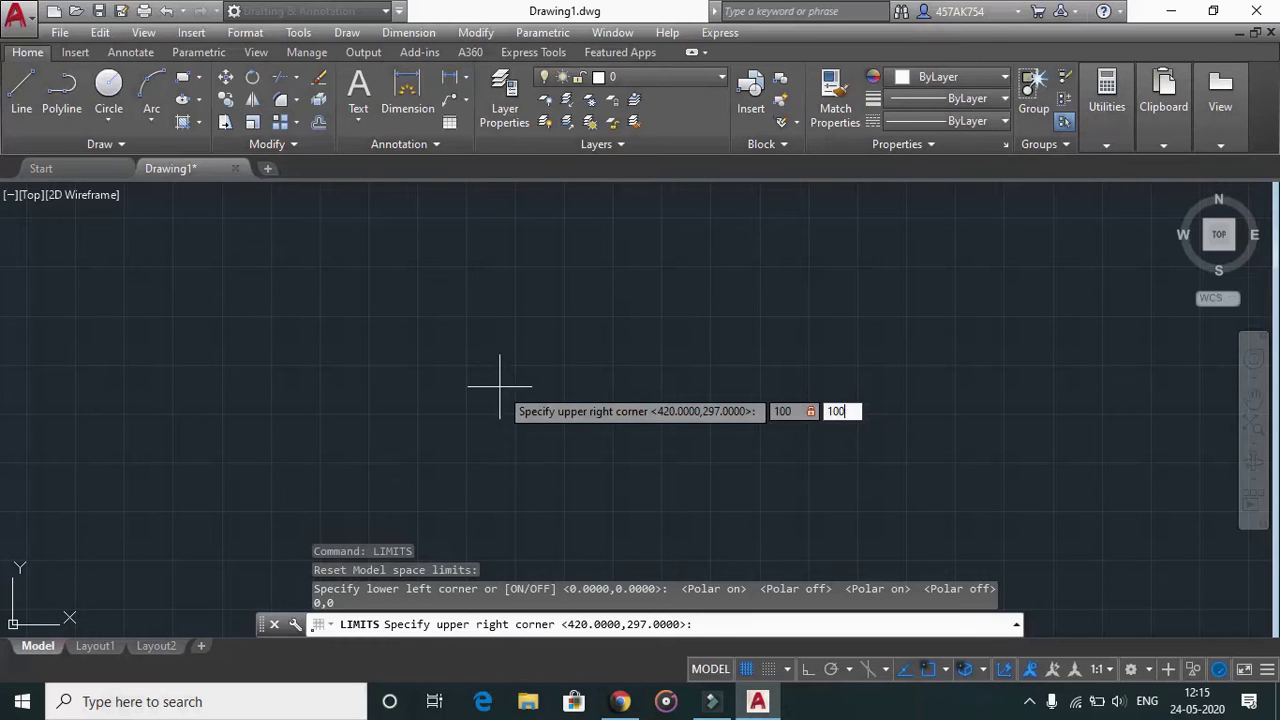
{"action": "key", "text": "Return"}
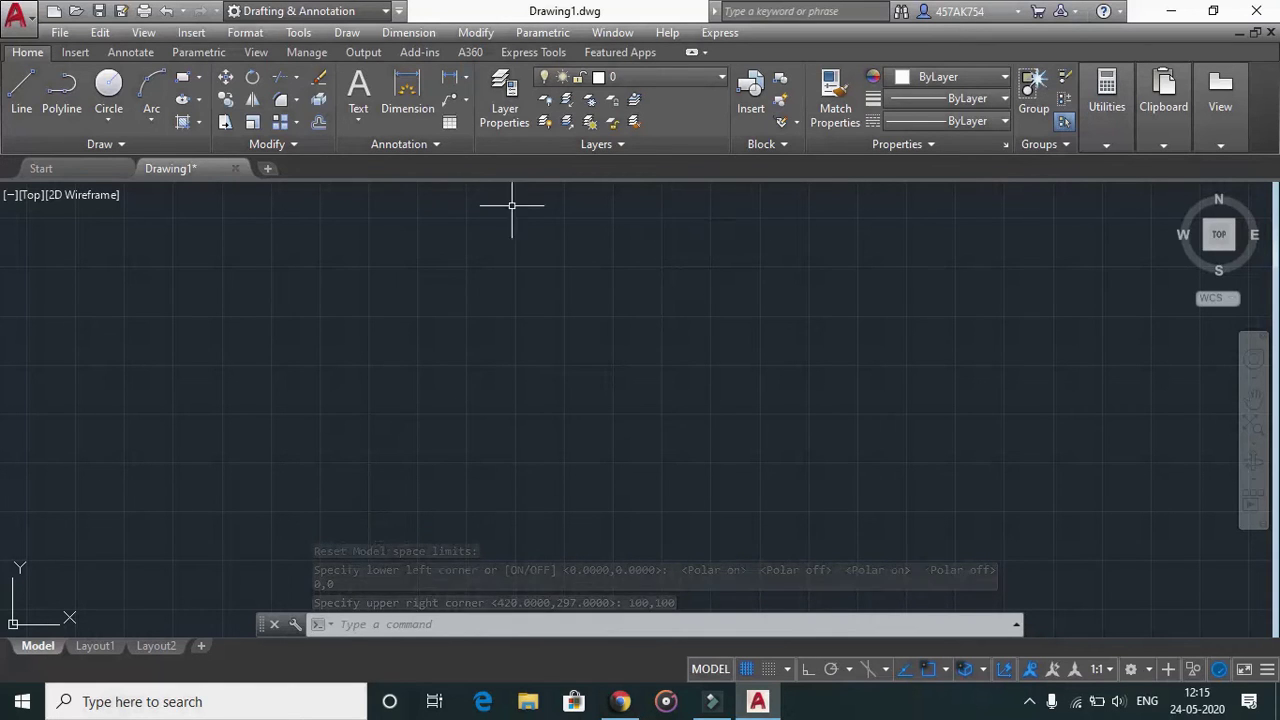
- Draw a tall vertical line and a slanted line meeting its upper end, and undo them
{"action": "left_click", "coordinate": [21, 88]}
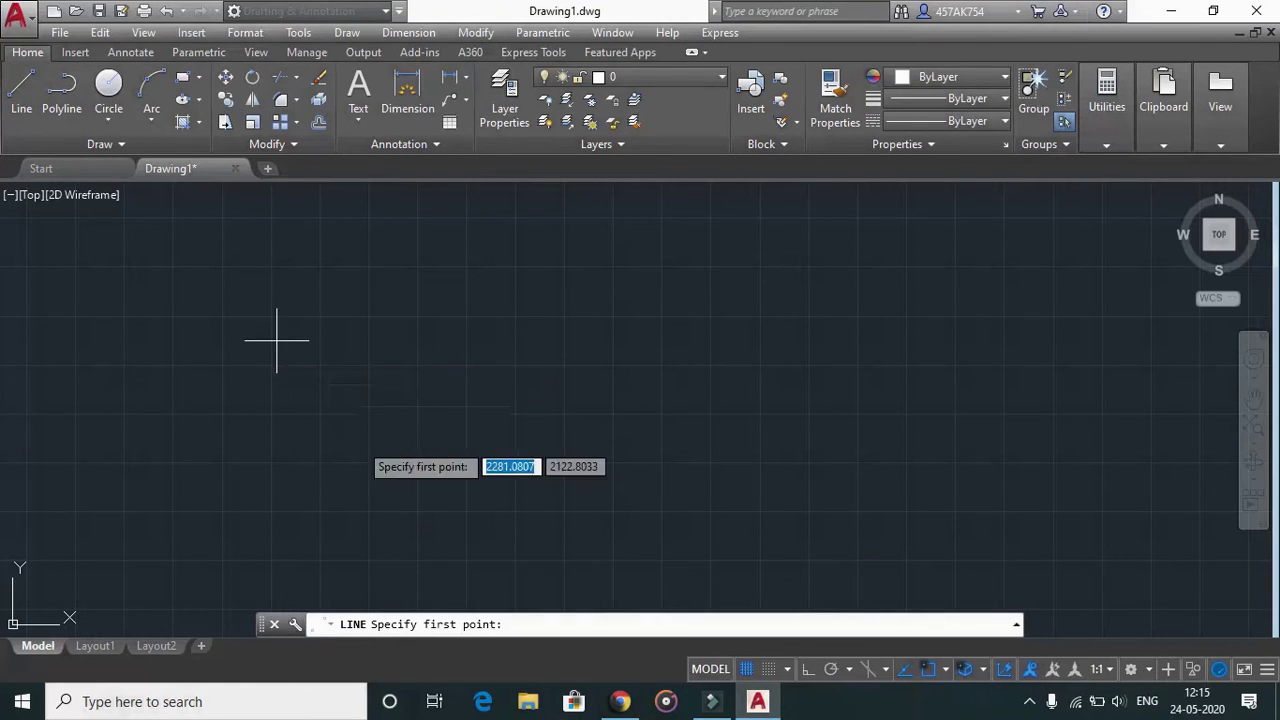
{"action": "left_click", "coordinate": [372, 600]}
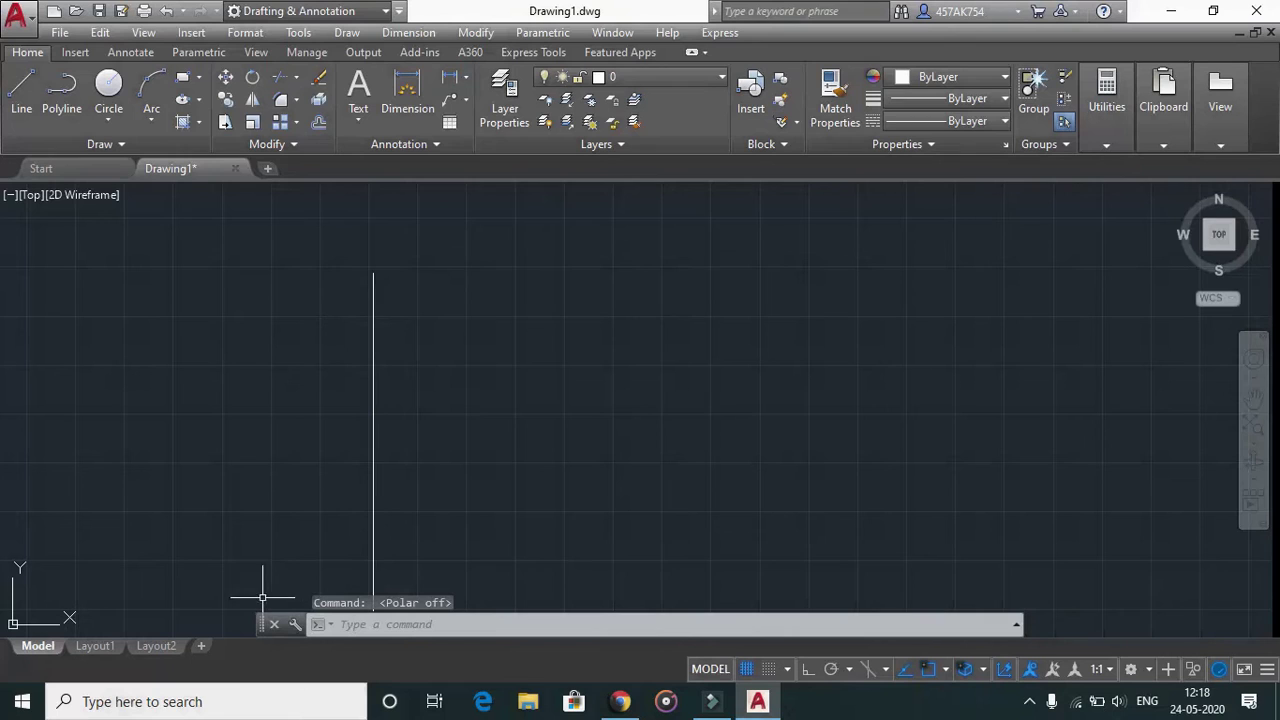
{"action": "left_click", "coordinate": [21, 95]}
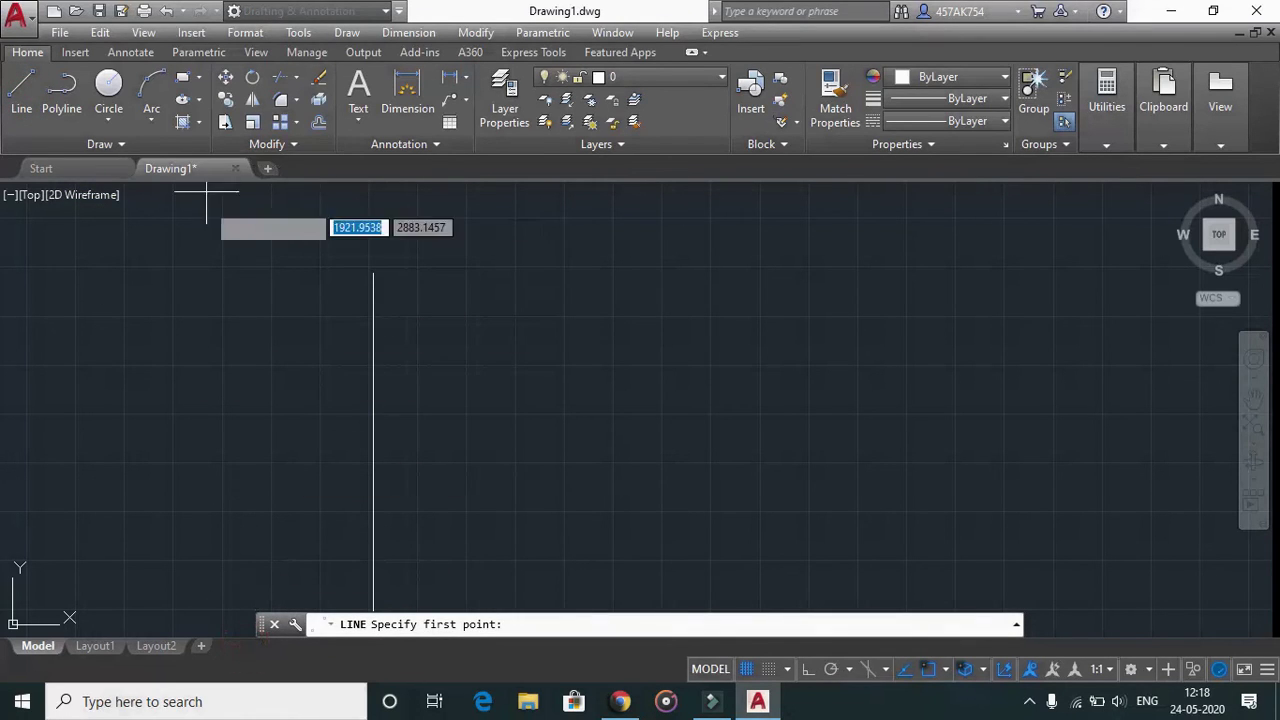
{"action": "left_click", "coordinate": [238, 621]}
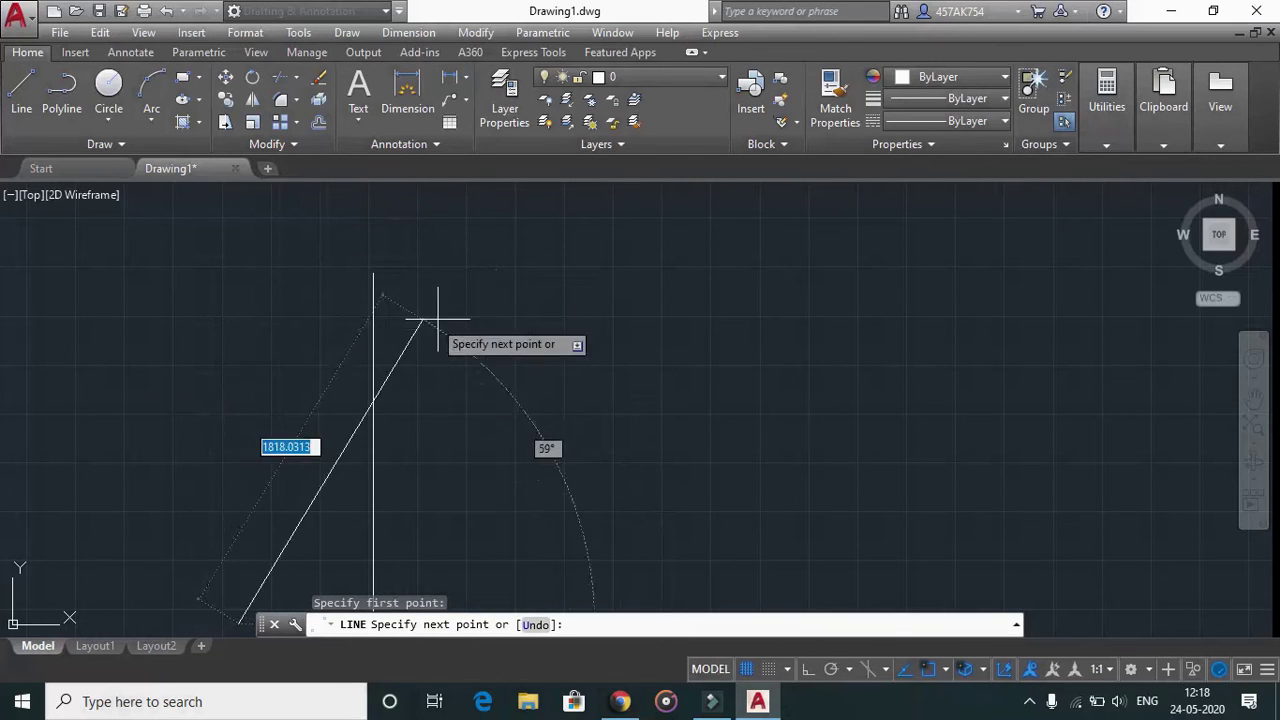
{"action": "left_click", "coordinate": [373, 273]}
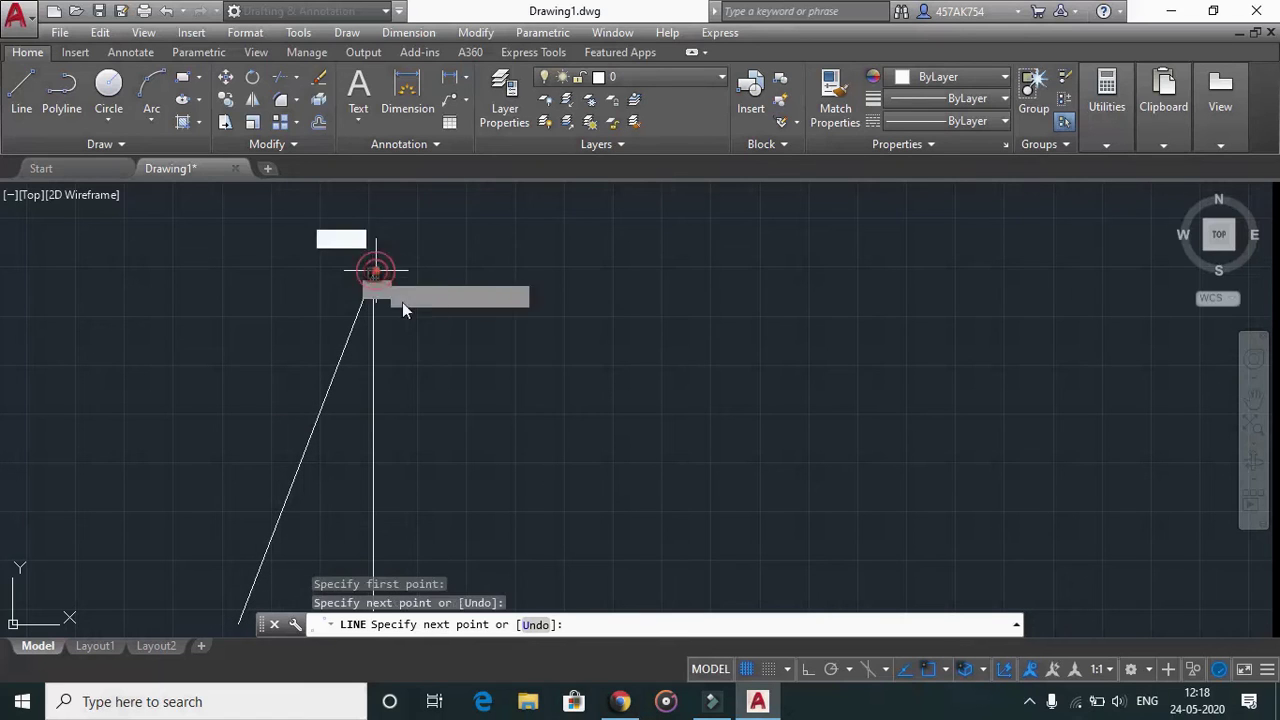
{"action": "key", "text": "Escape"}
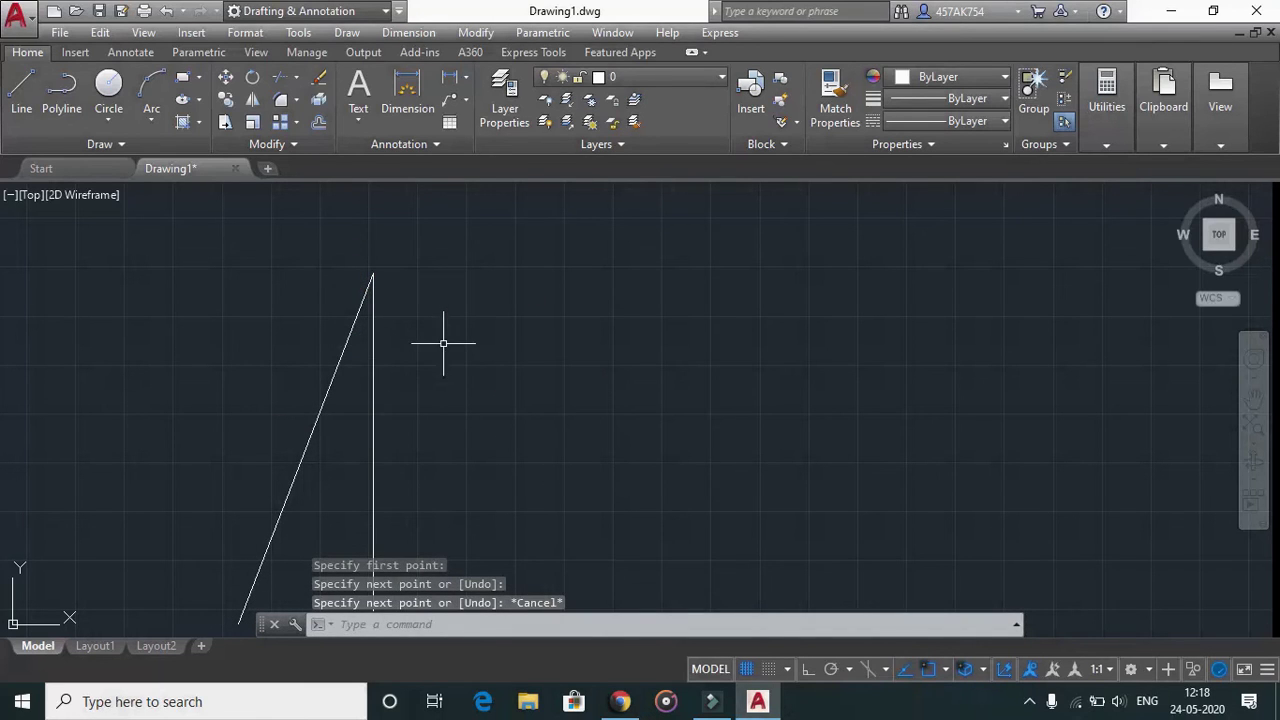
{"action": "key", "text": "ctrl+z"}
{"action": "key", "text": "F10"}
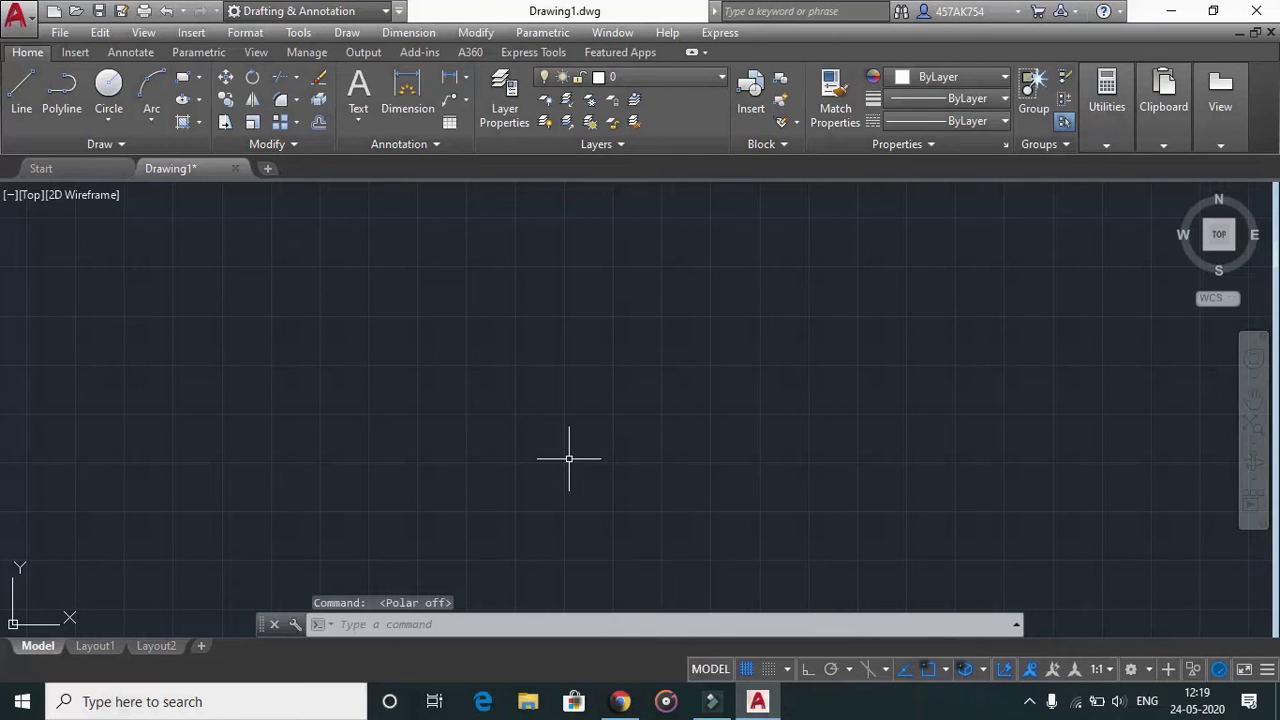
- Run ZOOM with the All option to fit the view to the drawing limits
{"action": "type", "text": "z"}
{"action": "key", "text": "Return"}
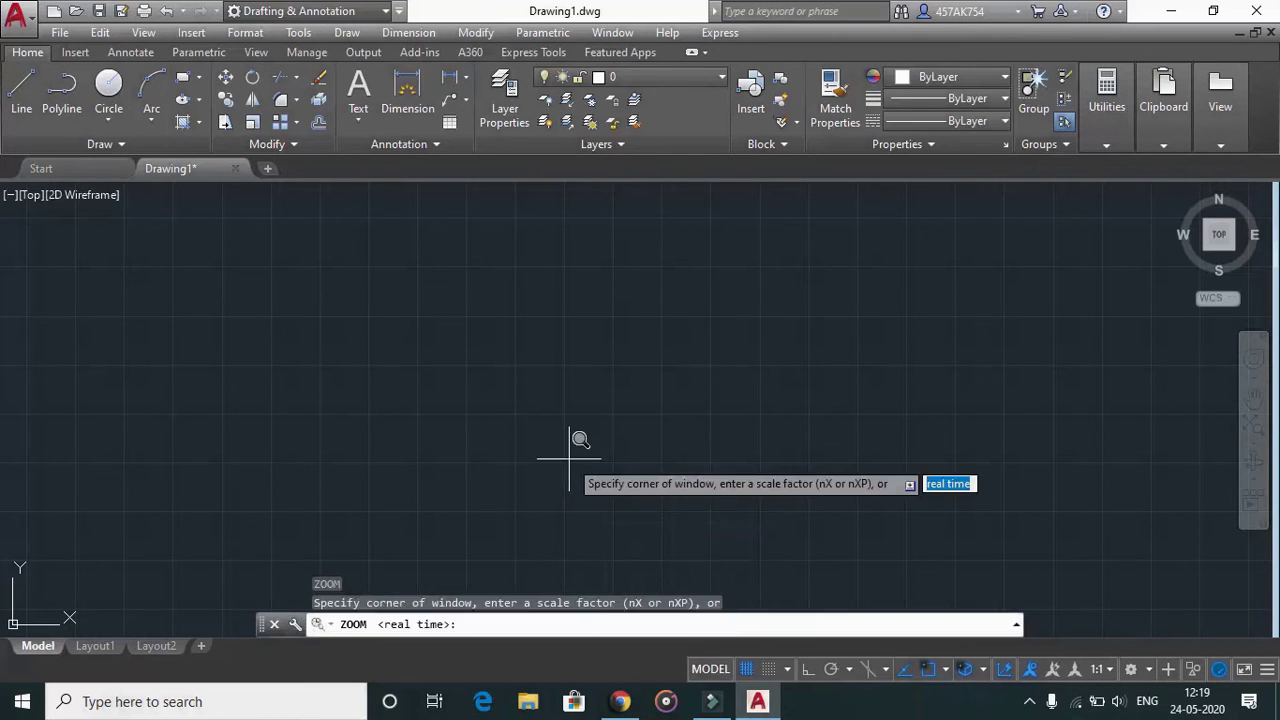
{"action": "type", "text": "a"}
{"action": "key", "text": "Return"}
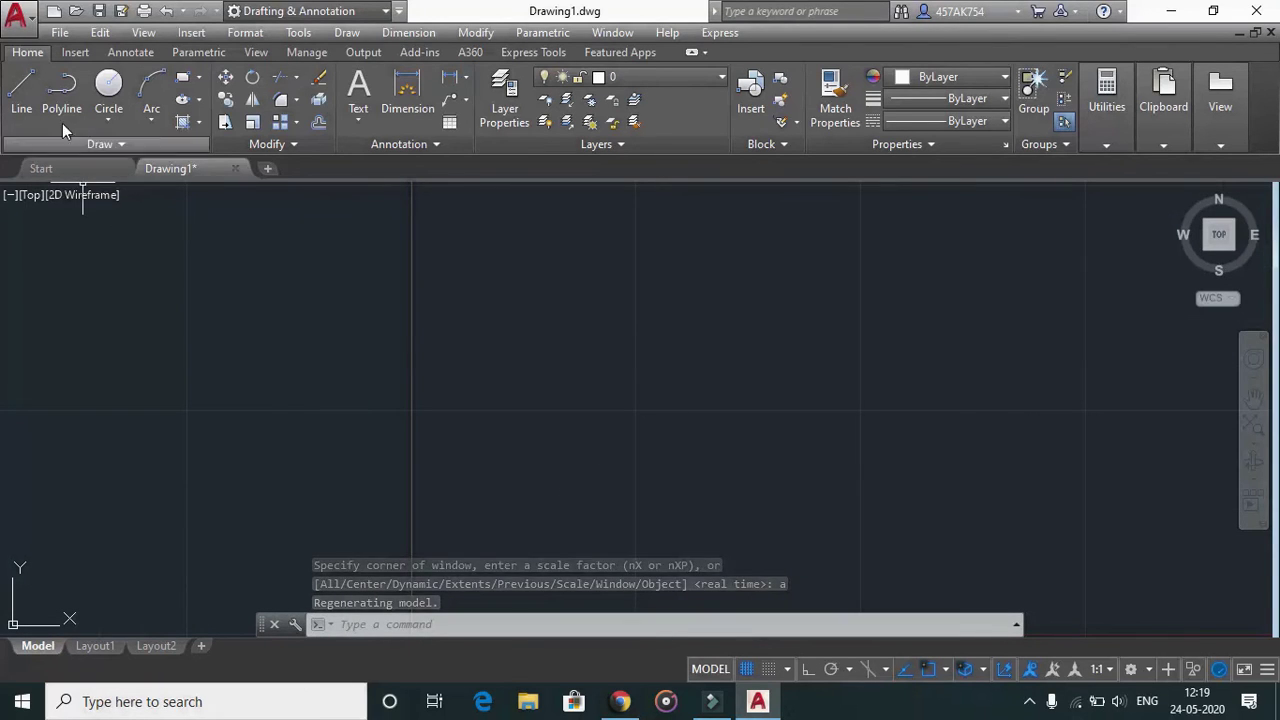
- Start a line in the lower part of the view to preview its length within the limits, and cancel it
{"action": "left_click", "coordinate": [21, 92]}
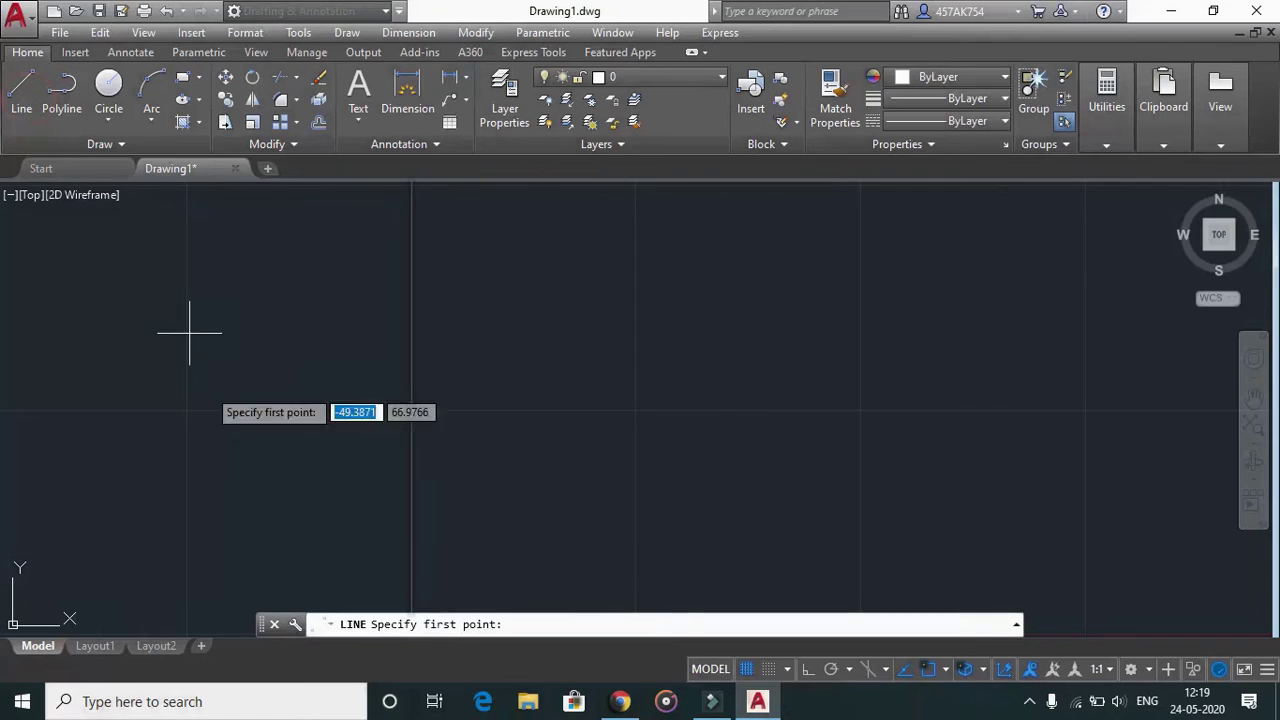
{"action": "left_click", "coordinate": [232, 635]}
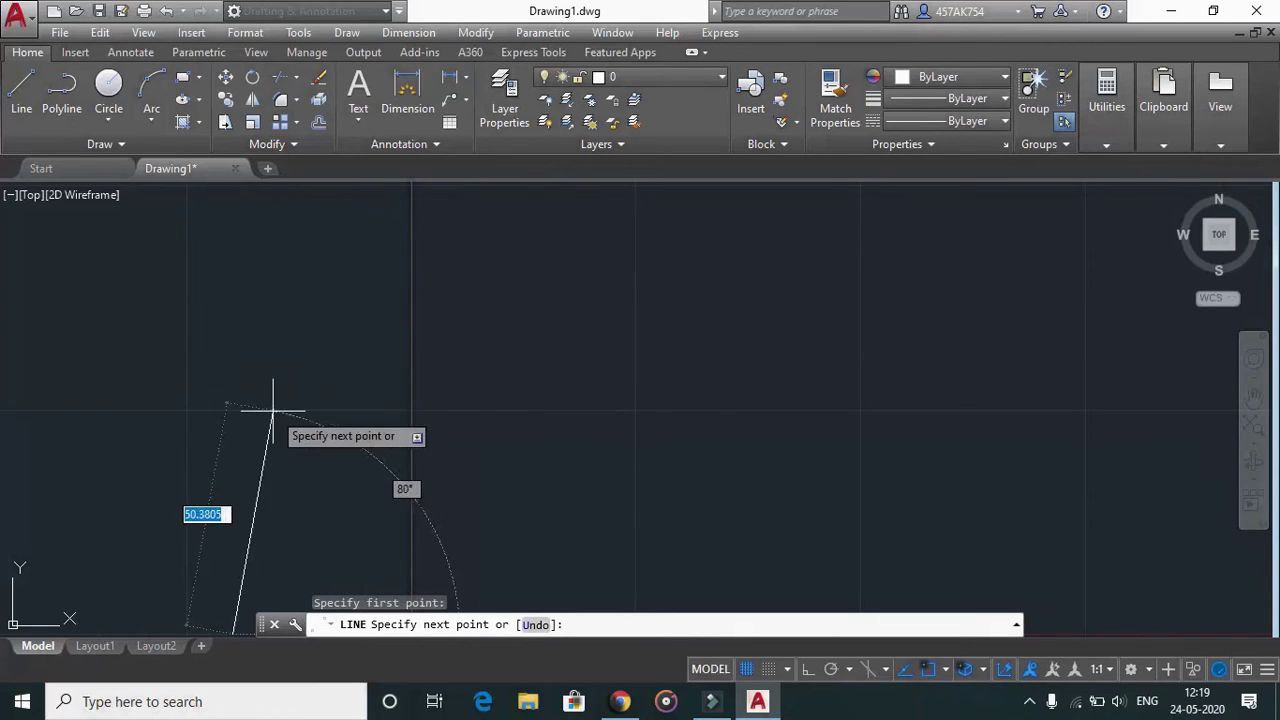
{"action": "key", "text": "Escape"}
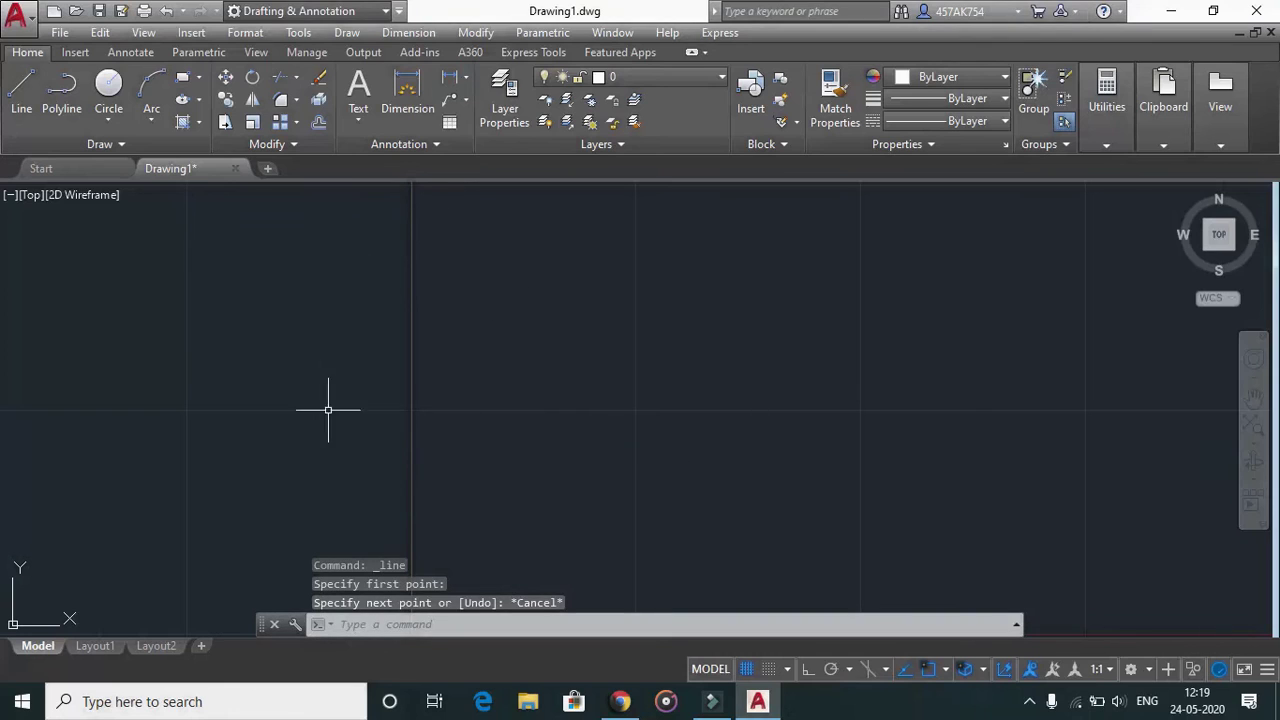
- Add the Dynamic Input toggle to the status bar through its customization list
{"action": "key", "text": "F10"}
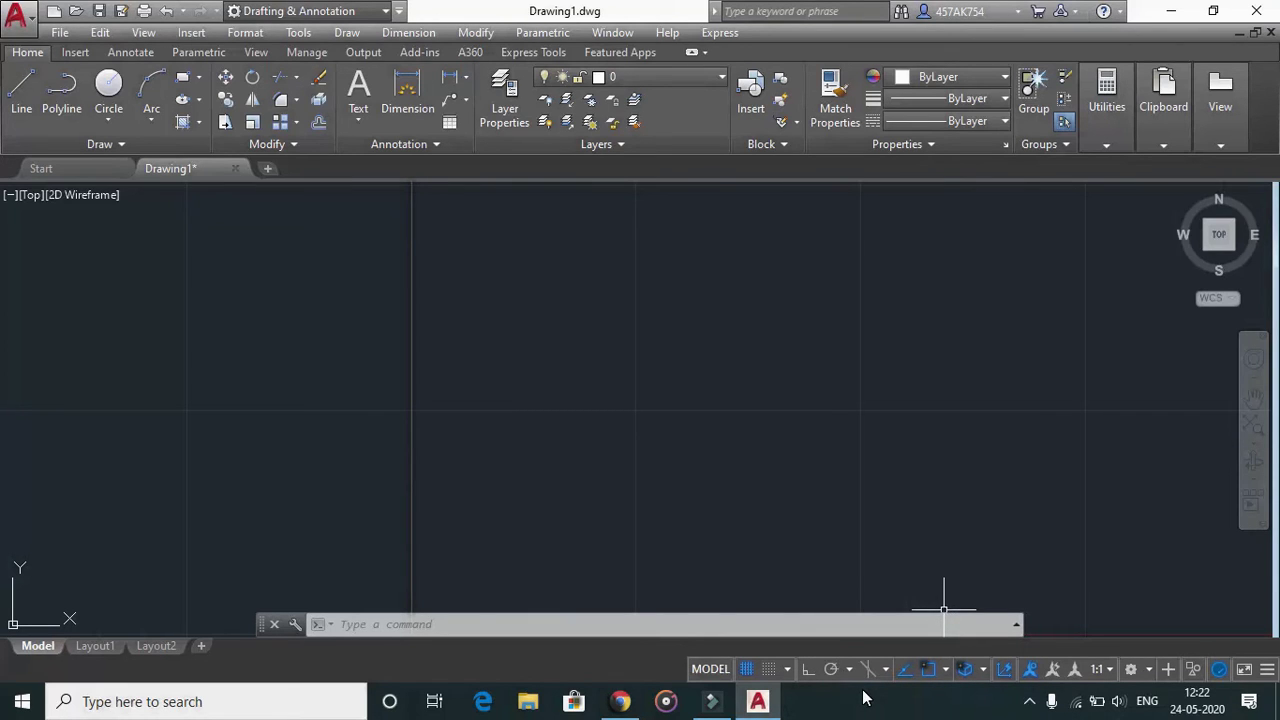
{"action": "left_click", "coordinate": [809, 670]}
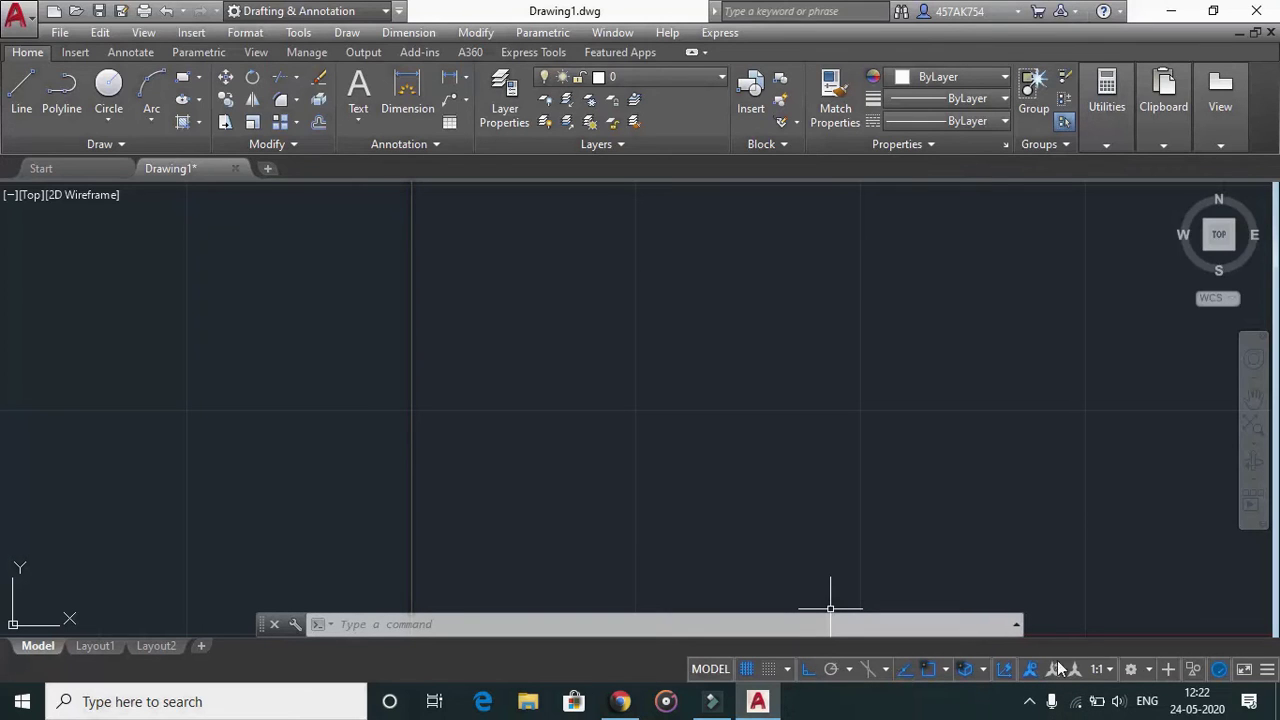
{"action": "left_click", "coordinate": [1267, 669]}
{"action": "left_click", "coordinate": [1182, 190]}
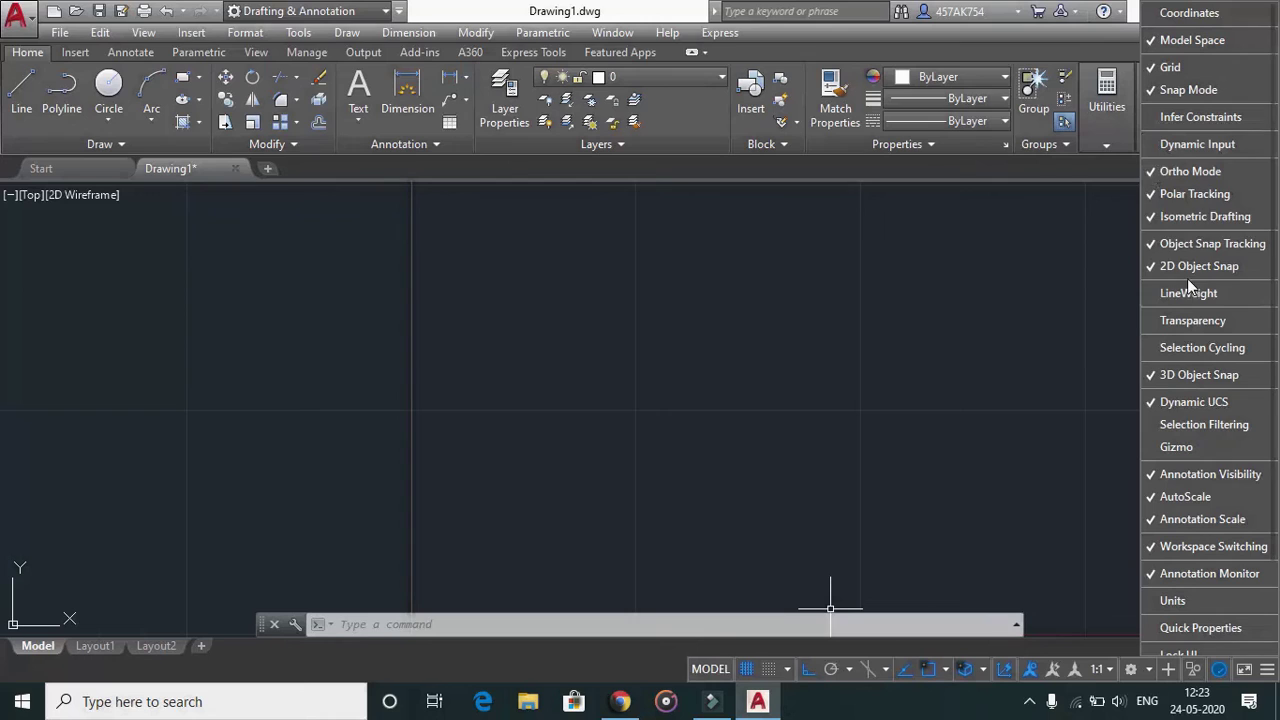
{"action": "left_click", "coordinate": [1171, 143]}
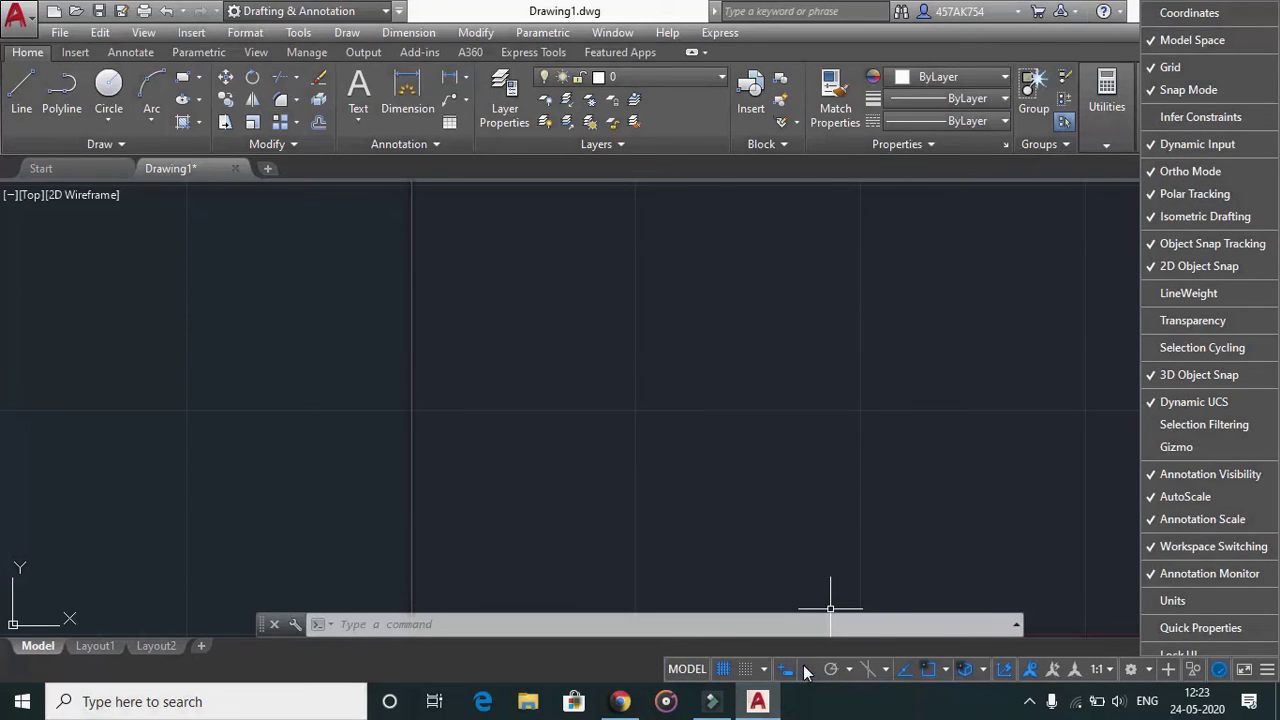
{"action": "left_click", "coordinate": [829, 487]}
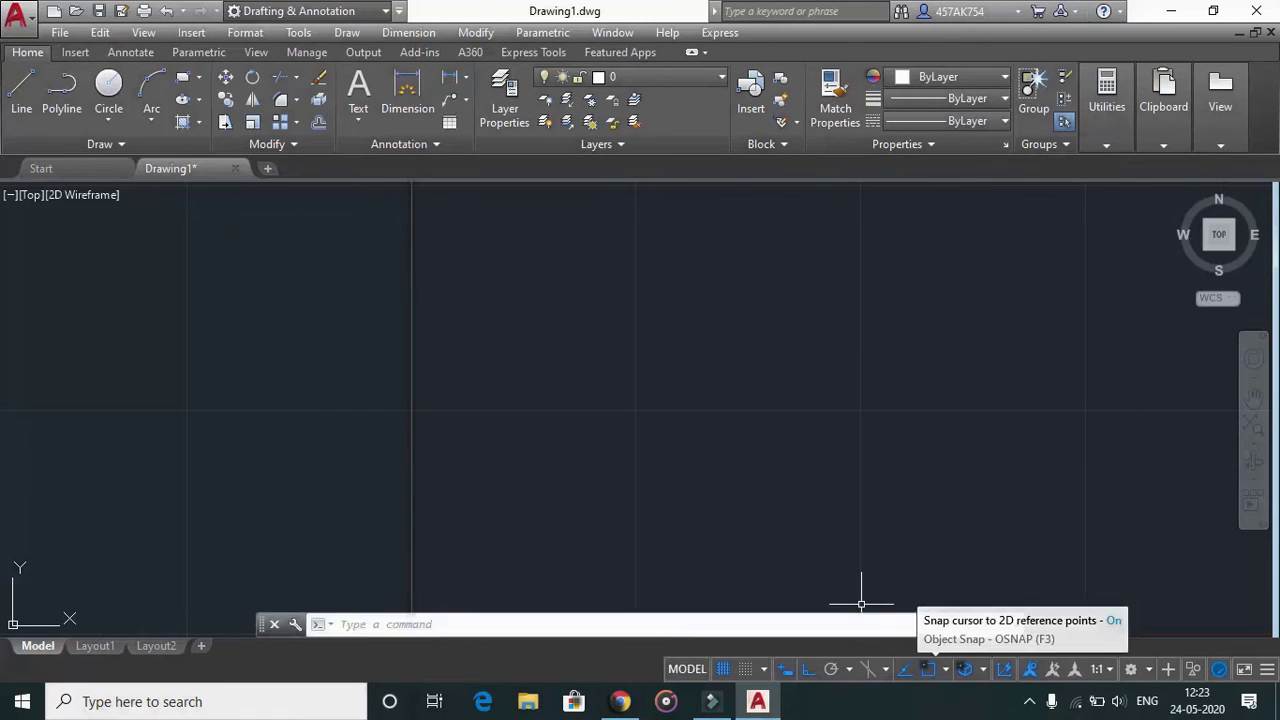
- Switch polar tracking on and off, and switch the grid display off and back on
{"action": "key", "text": "F10"}
{"action": "key", "text": "F10"}
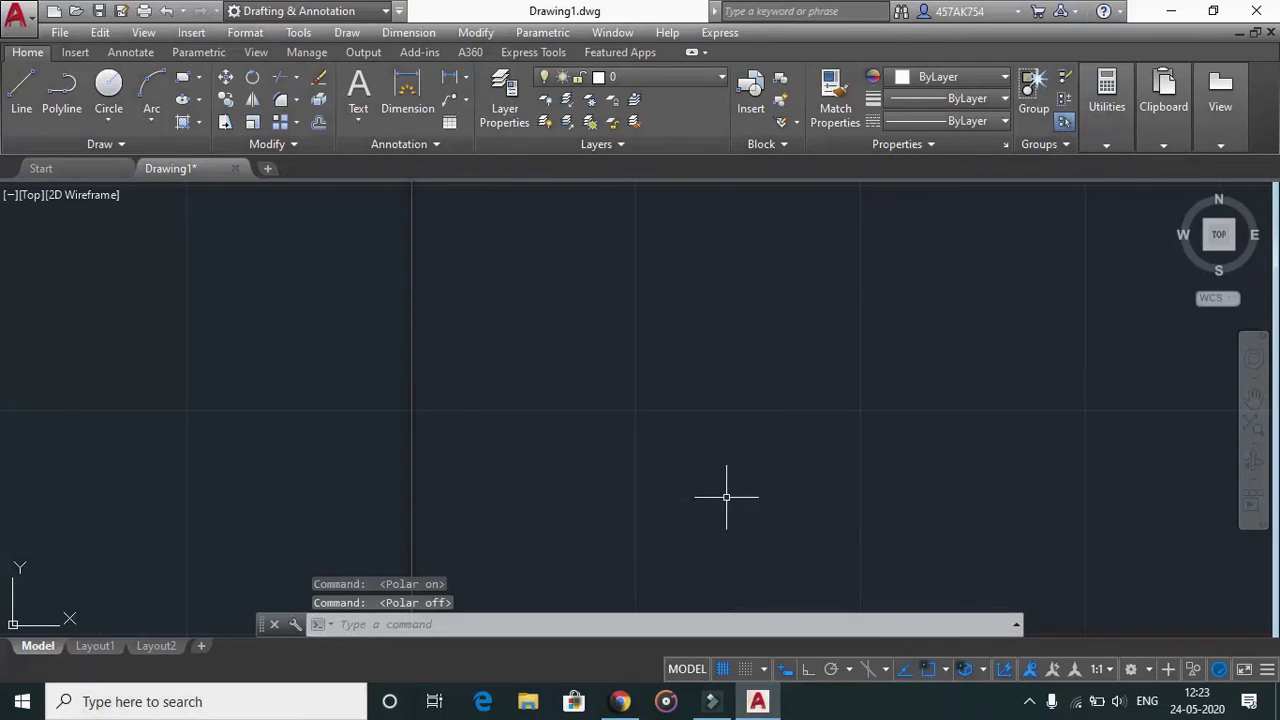
{"action": "left_click", "coordinate": [723, 669]}
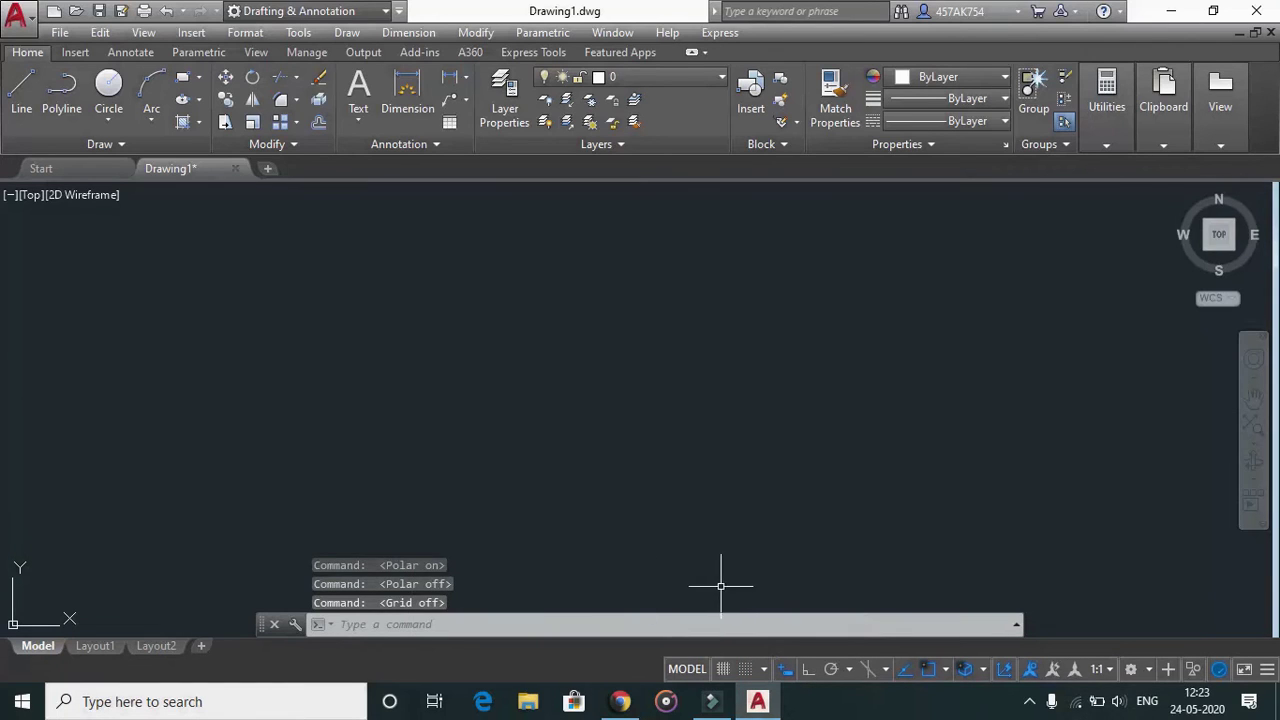
{"action": "left_click", "coordinate": [728, 671]}
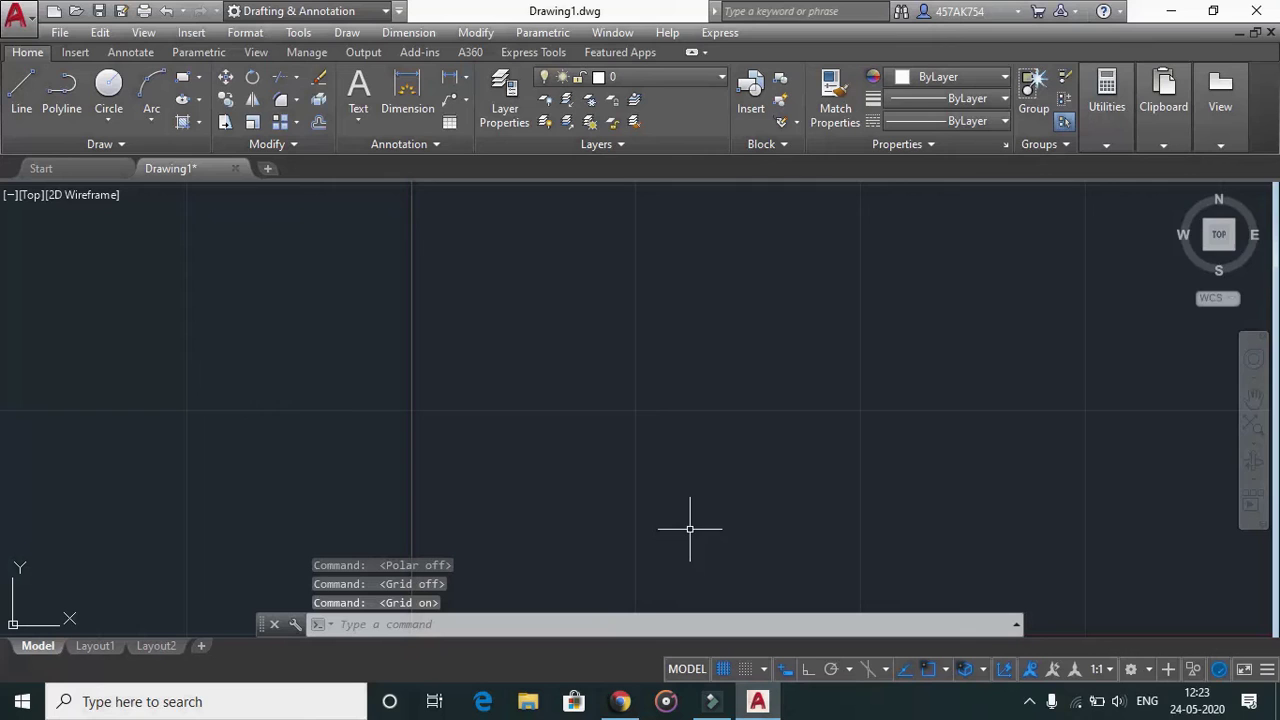
{"action": "scroll", "coordinate": [645, 495], "scroll_direction": "down", "scroll_amount": 4}
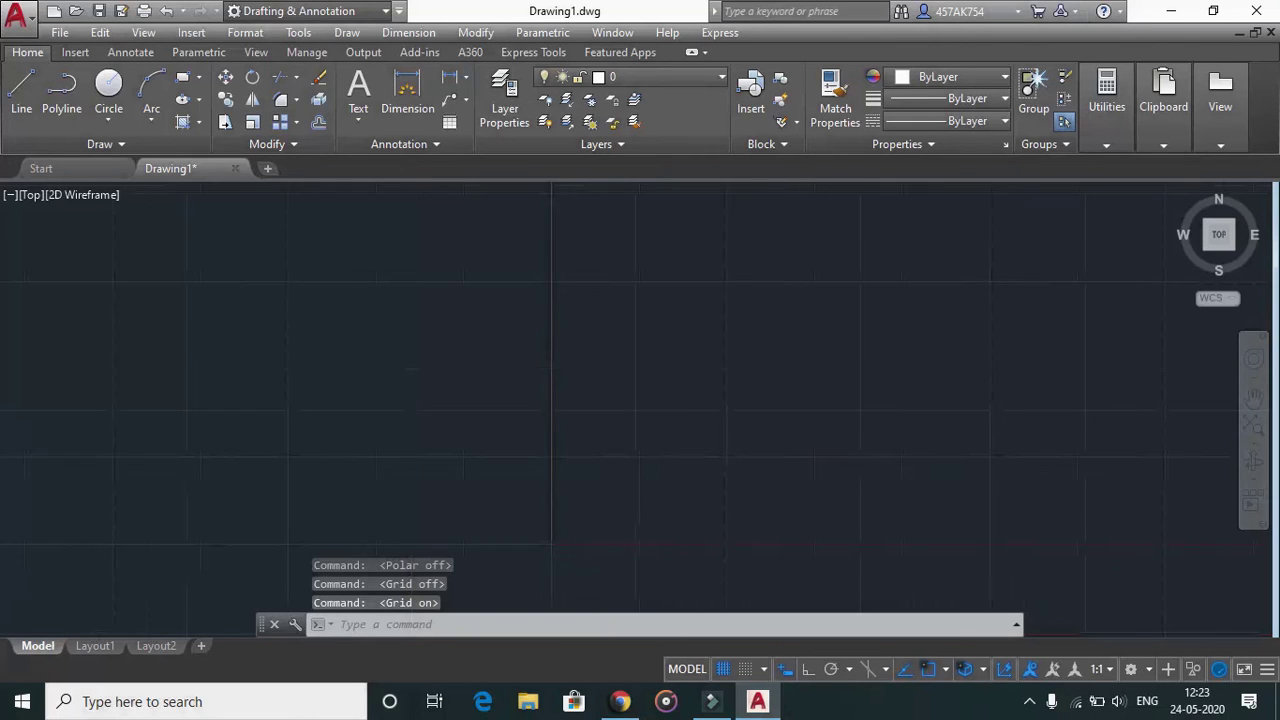
{"action": "scroll", "coordinate": [750, 605], "scroll_direction": "up", "scroll_amount": 2}
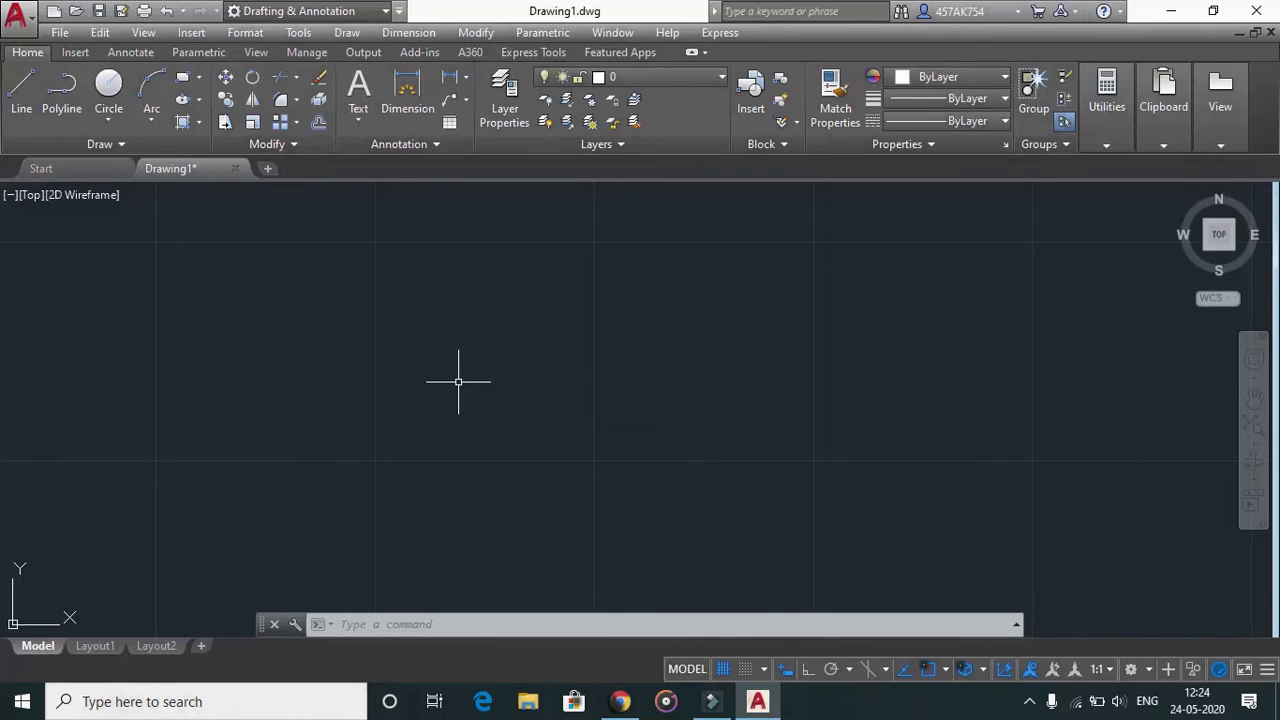
- Draw a horizontal line about 117 units long across the middle of the view with Ortho turned on
{"action": "left_click", "coordinate": [21, 90]}
{"action": "left_click", "coordinate": [381, 395]}
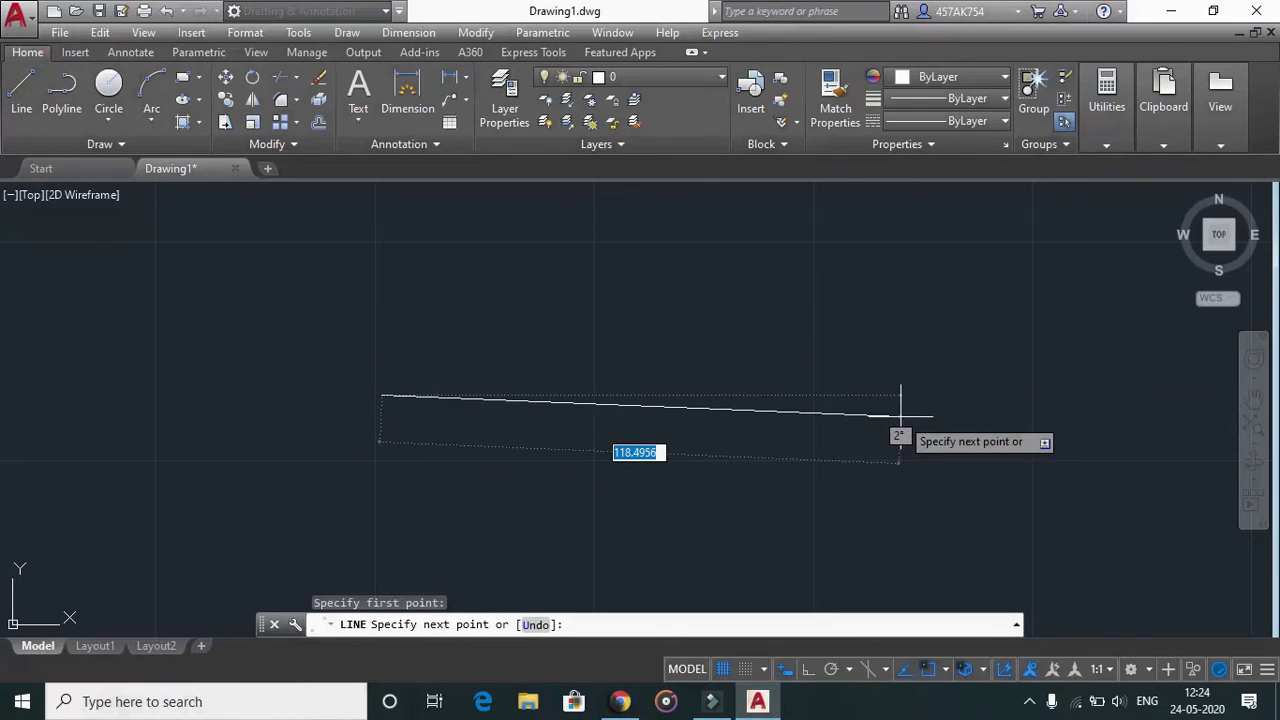
{"action": "key", "text": "F8"}
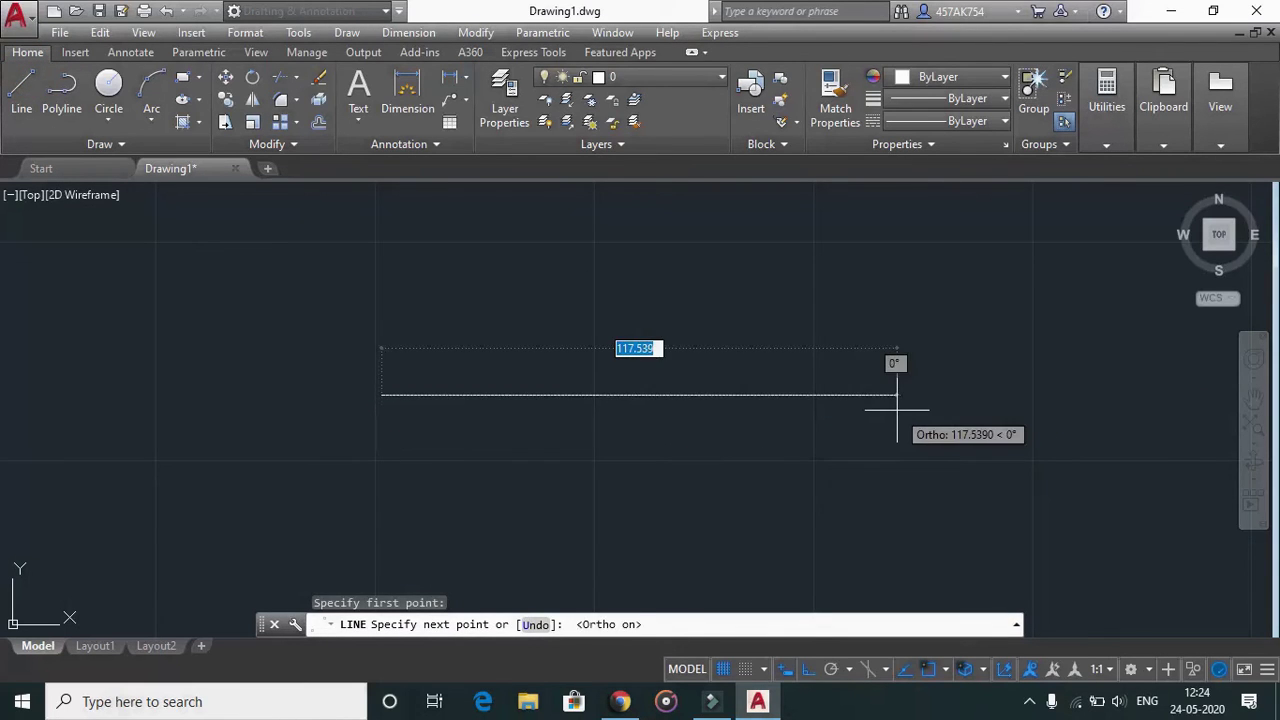
{"action": "left_click", "coordinate": [893, 407]}
{"action": "key", "text": "Escape"}
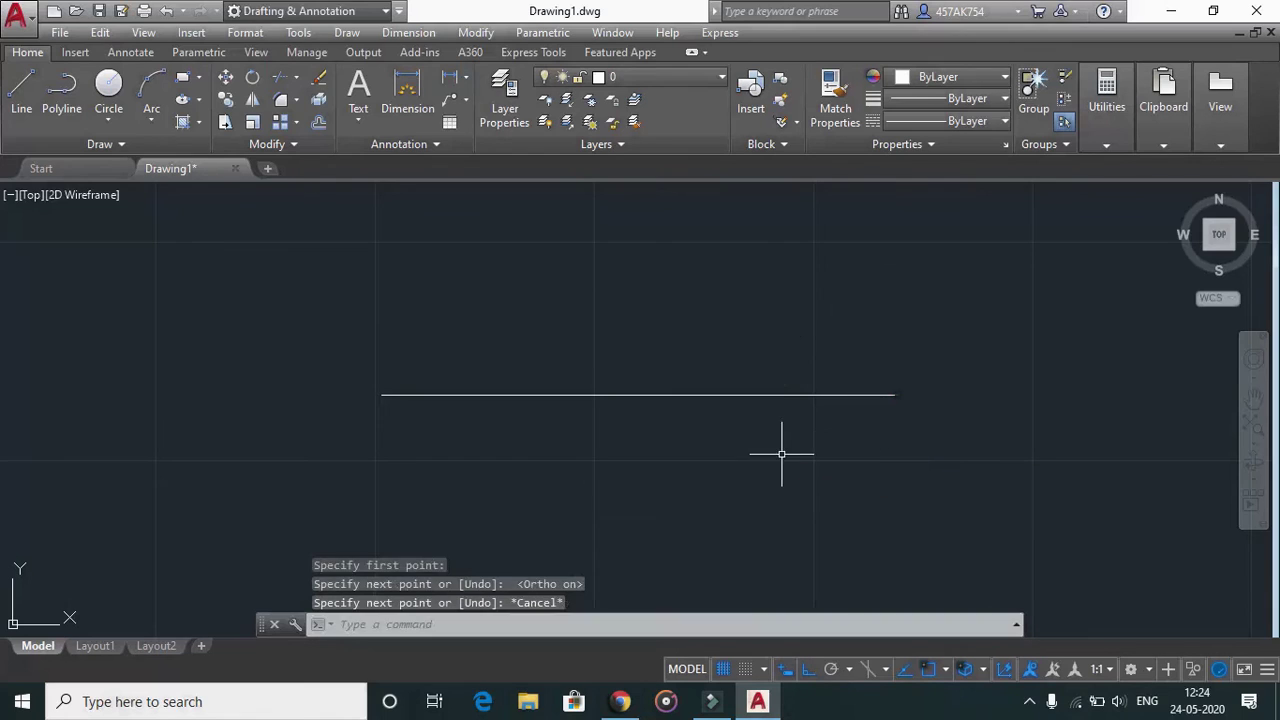
- Start a line and switch object snap off and back on to compare snapping along the horizontal line
{"action": "left_click", "coordinate": [21, 88]}
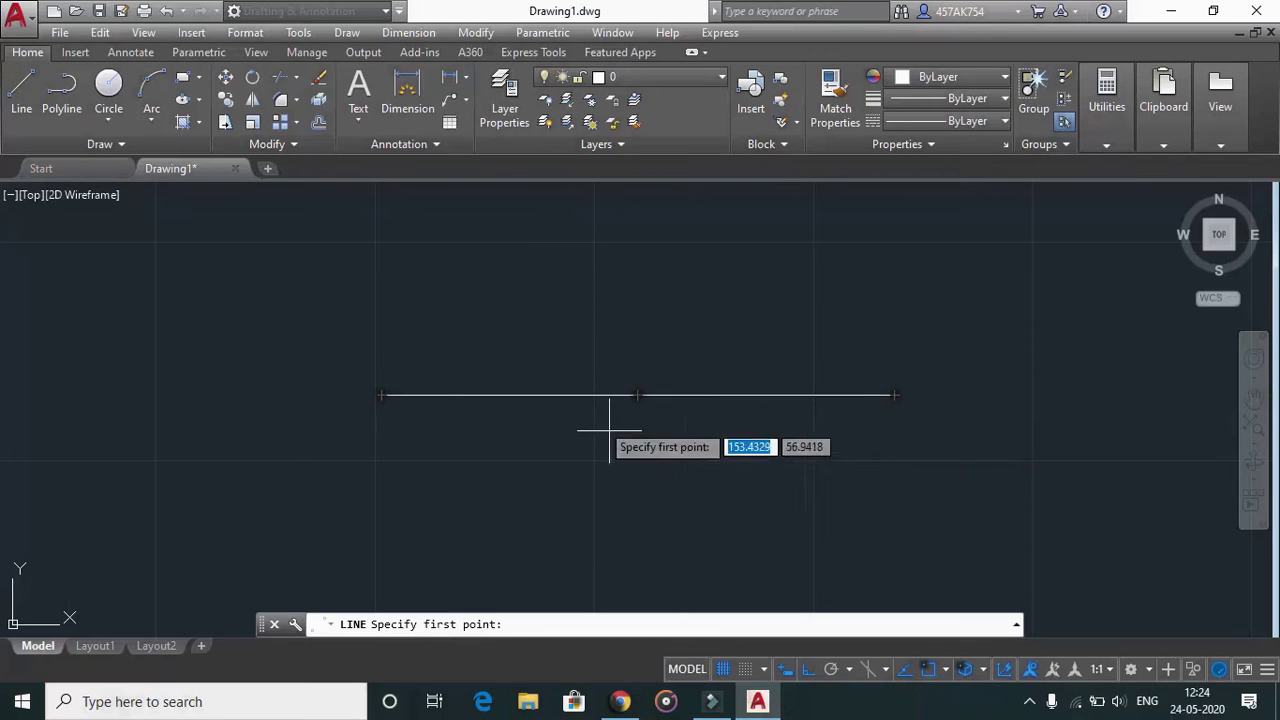
{"action": "left_click", "coordinate": [930, 670]}
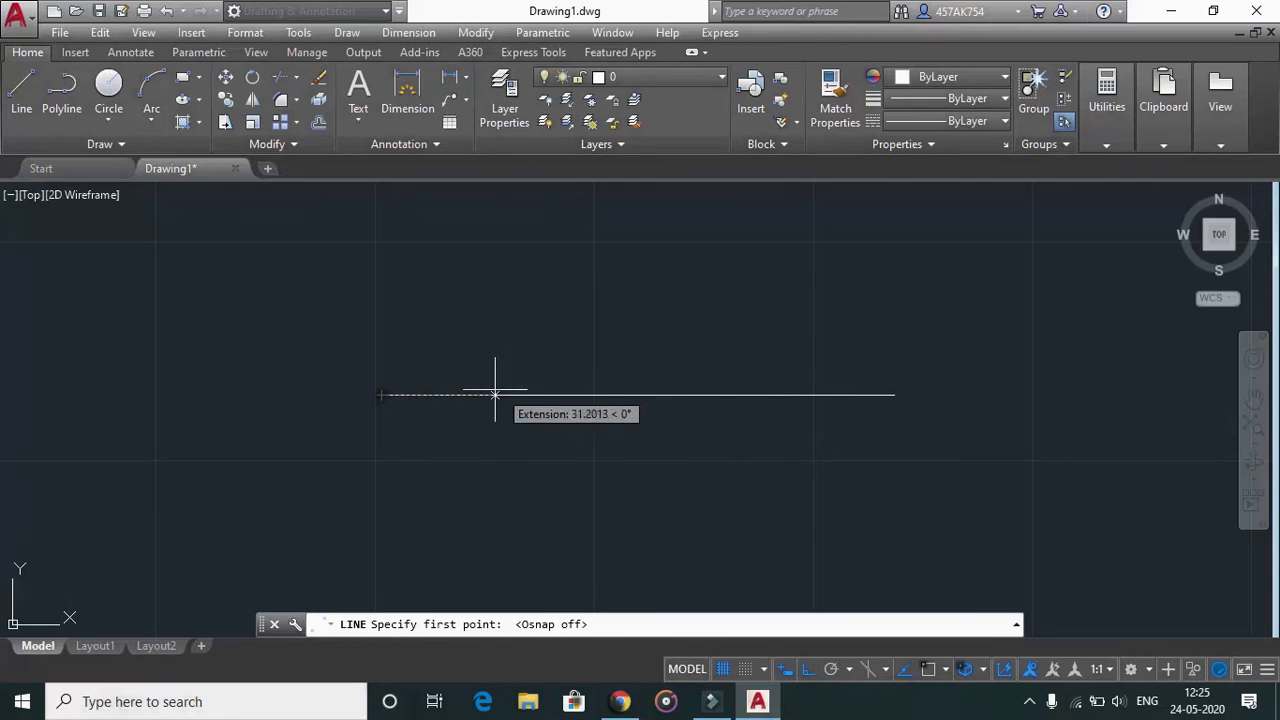
{"action": "left_click", "coordinate": [930, 669]}
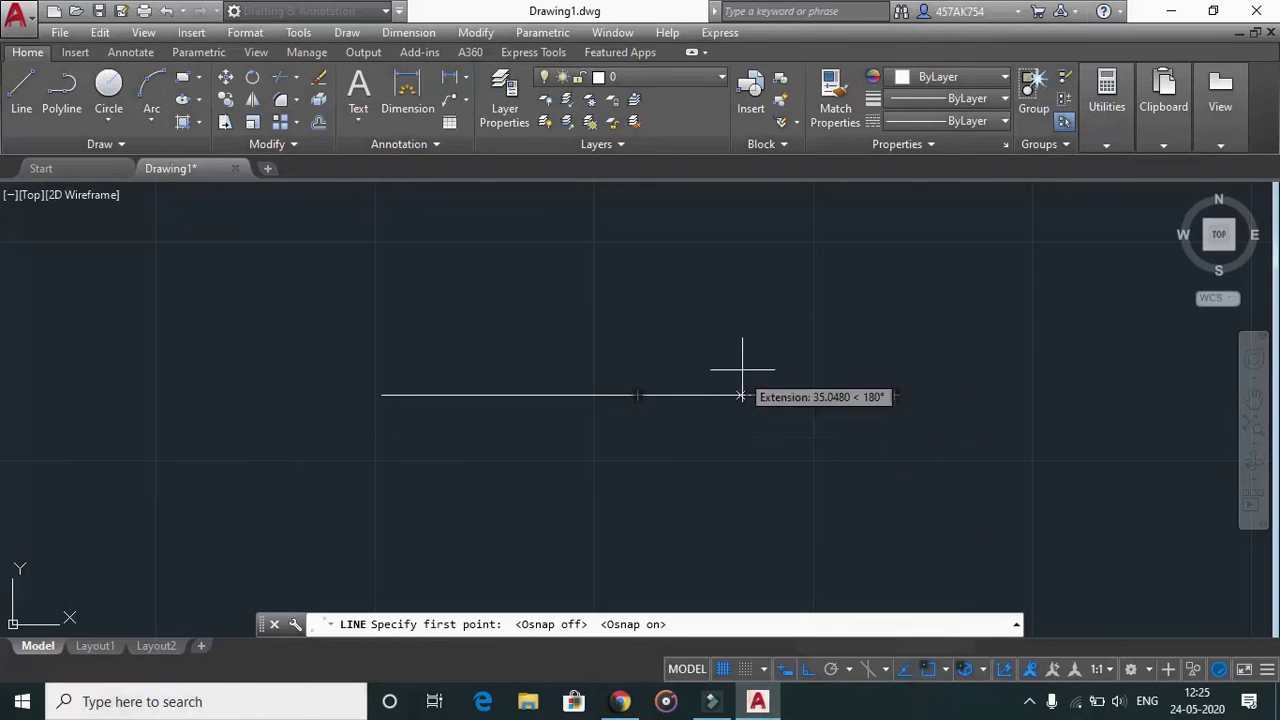
- Turn Ortho off and draw three connected slanted segments in a zigzag across the horizontal line
{"action": "left_click", "coordinate": [815, 294]}
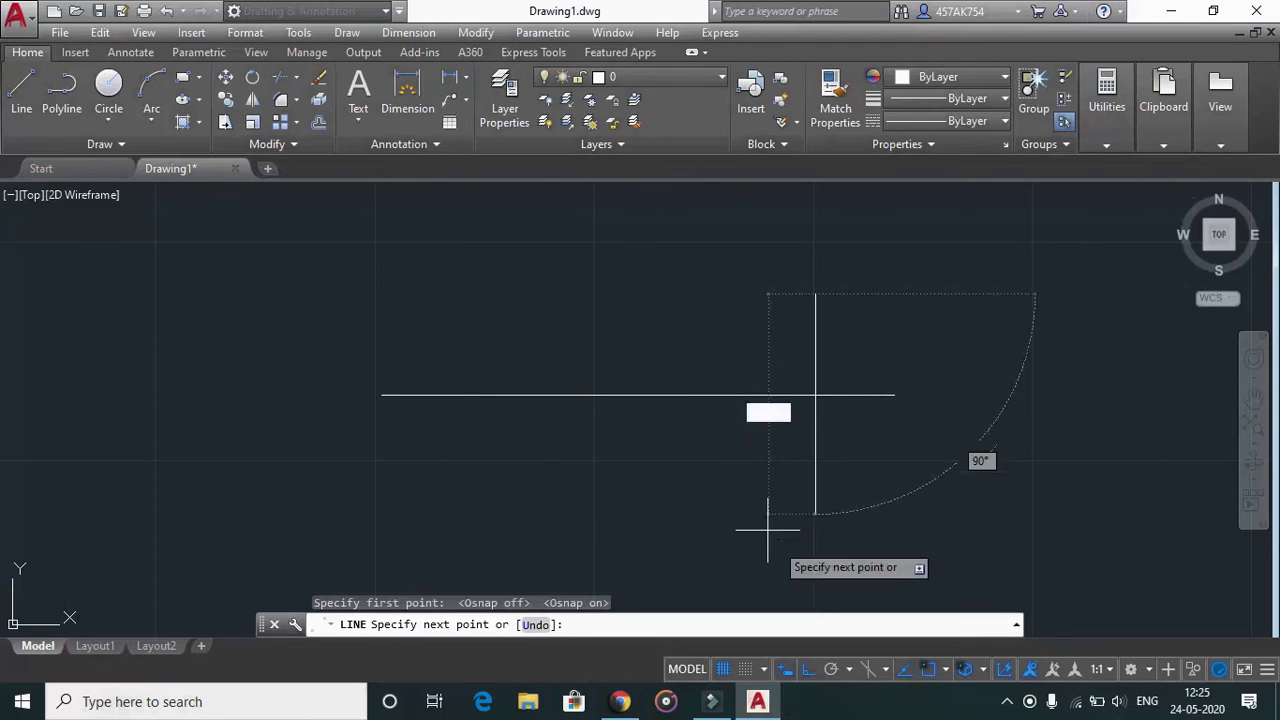
{"action": "left_click", "coordinate": [810, 672]}
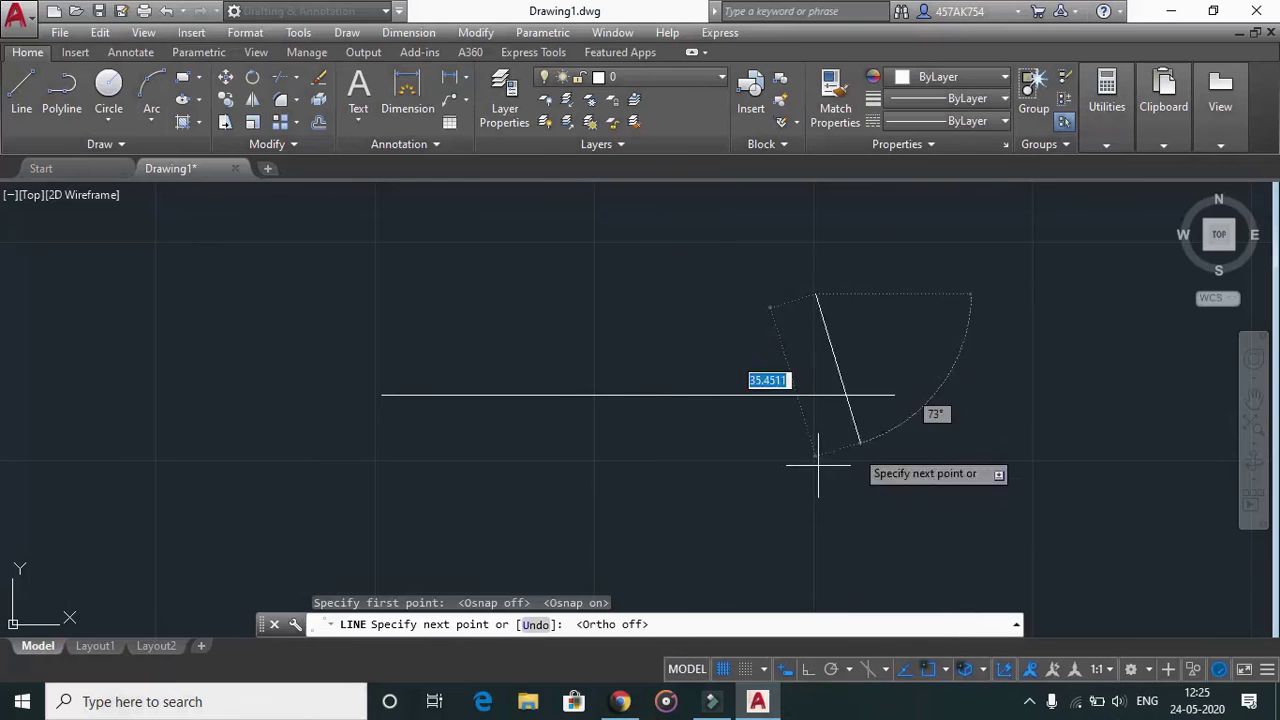
{"action": "left_click", "coordinate": [485, 322]}
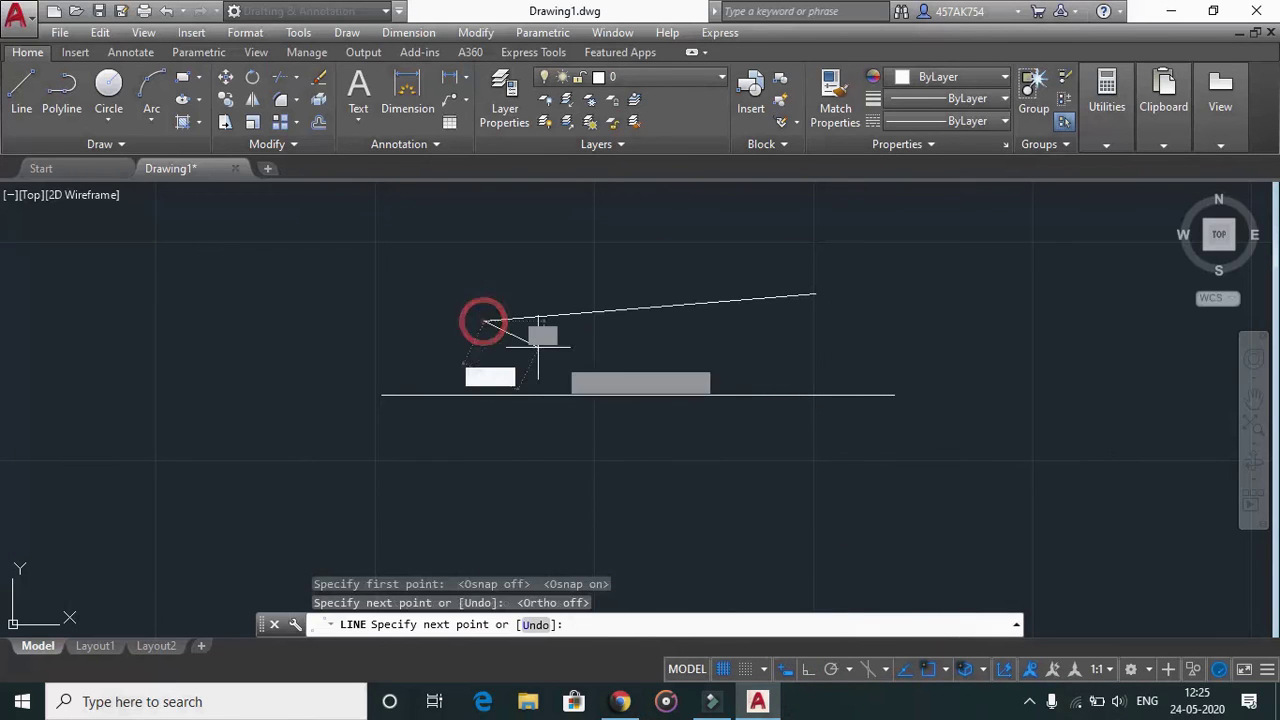
{"action": "left_click", "coordinate": [729, 421]}
{"action": "left_click", "coordinate": [766, 287]}
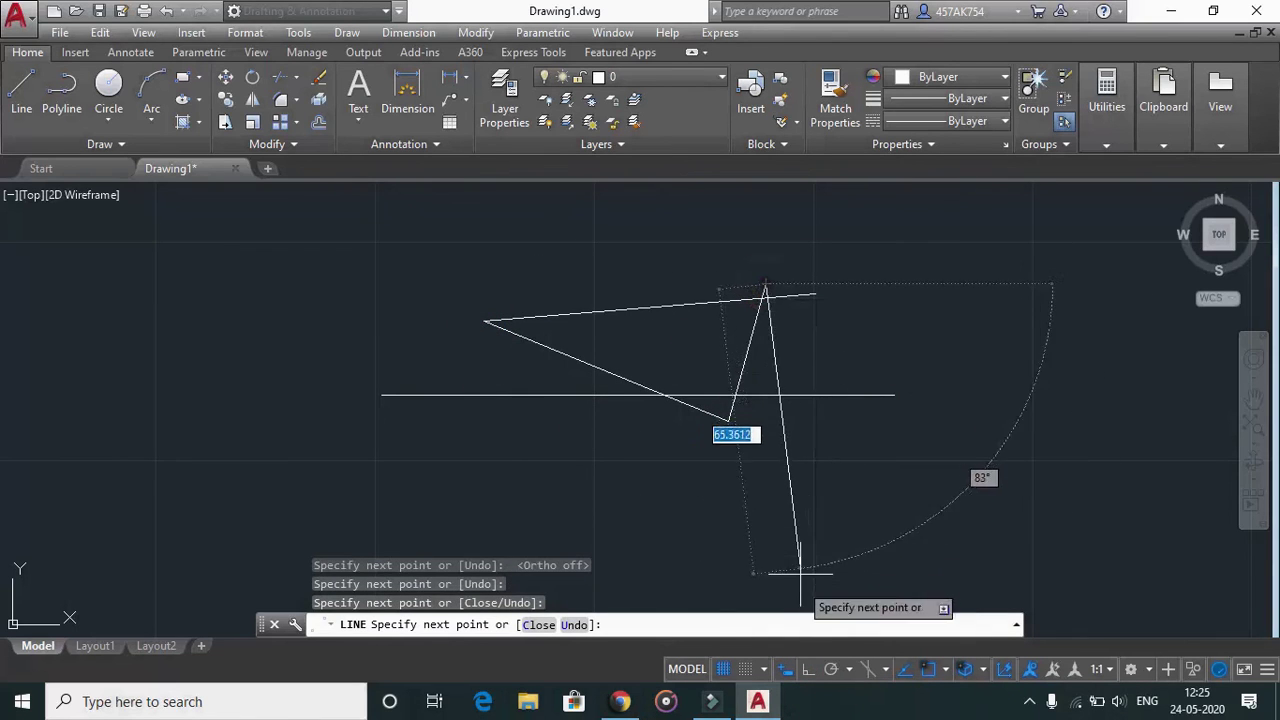
- Turn Ortho on and continue the zigzag with horizontal and vertical segments, forming a stepped outline around the earlier lines
{"action": "left_click", "coordinate": [808, 673]}
{"action": "left_click", "coordinate": [933, 357]}
{"action": "left_click", "coordinate": [910, 483]}
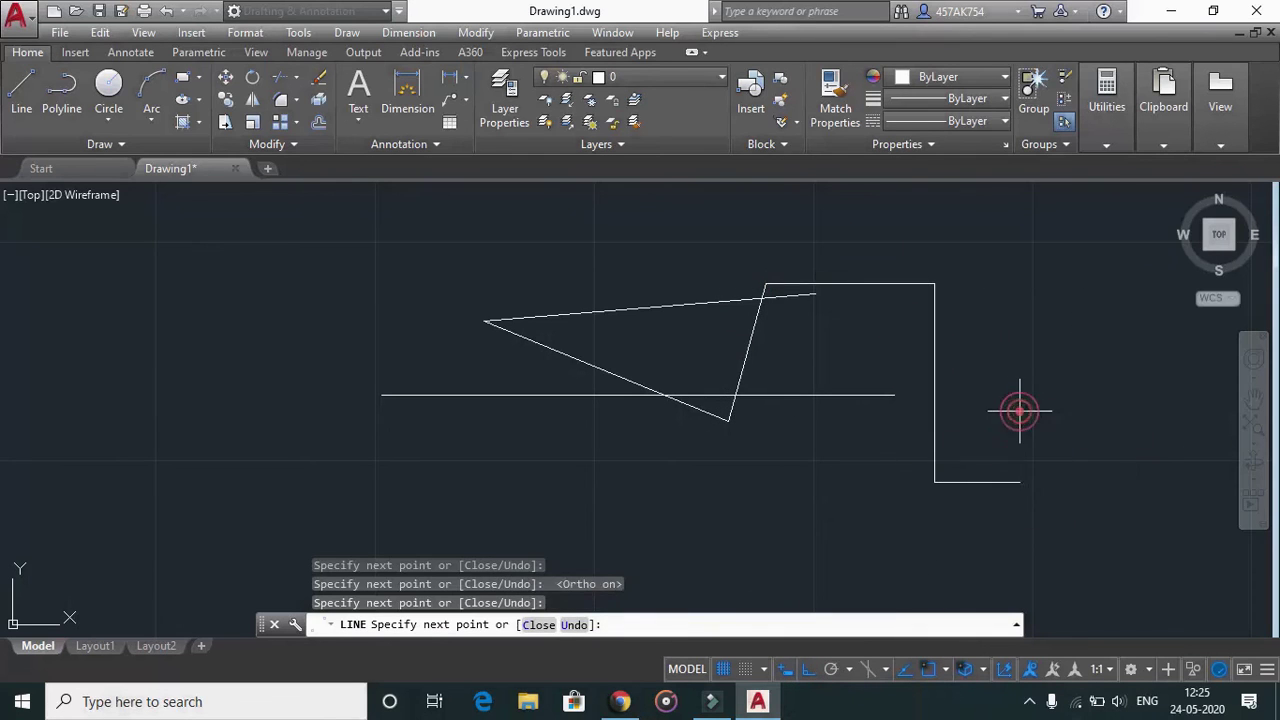
{"action": "left_click", "coordinate": [1016, 405]}
{"action": "left_click", "coordinate": [988, 278]}
{"action": "left_click", "coordinate": [784, 318]}
{"action": "left_click", "coordinate": [286, 294]}
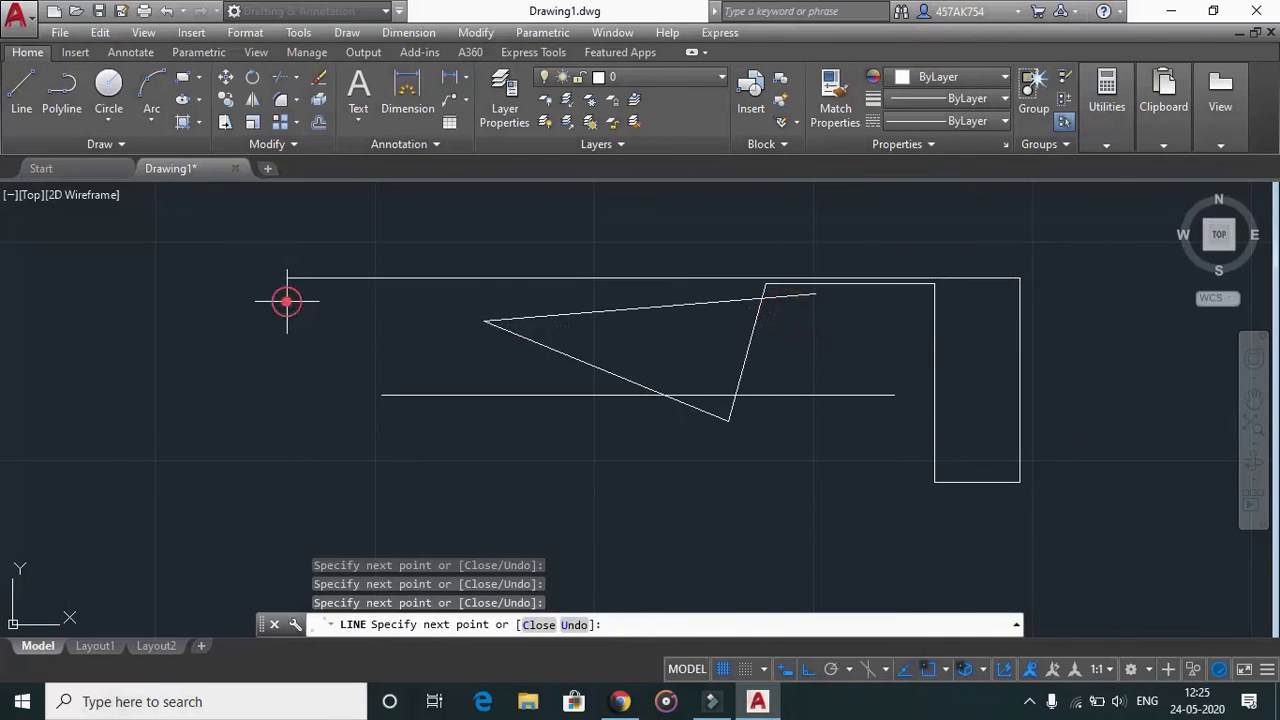
{"action": "left_click", "coordinate": [282, 378]}
{"action": "left_click", "coordinate": [366, 398]}
{"action": "left_click", "coordinate": [348, 447]}
{"action": "left_click", "coordinate": [594, 445]}
{"action": "left_click", "coordinate": [384, 296]}
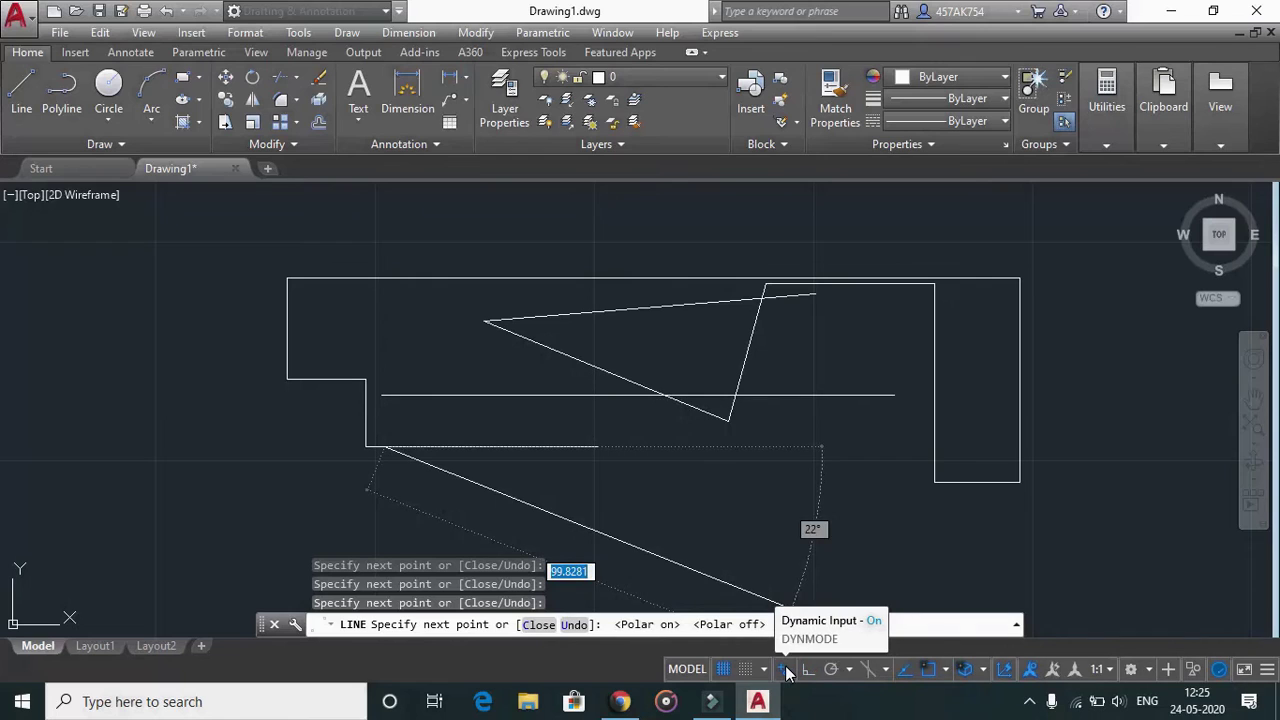
{"action": "key", "text": "Escape"}
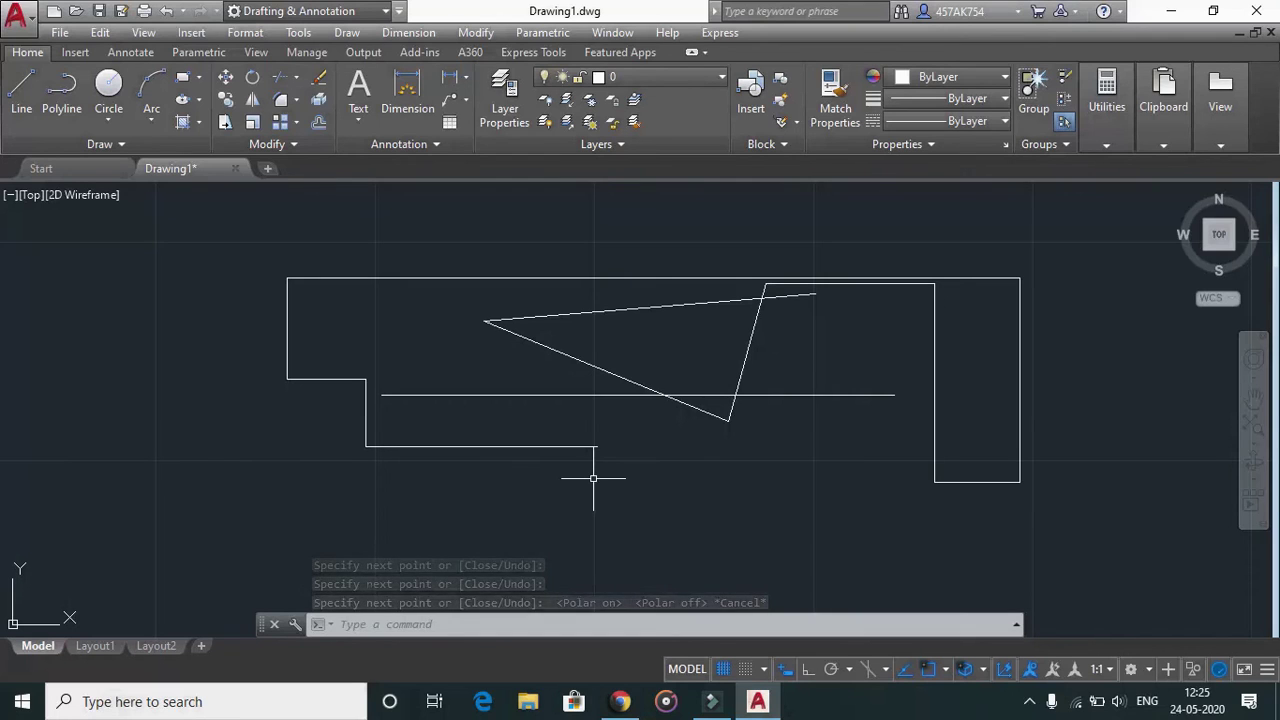
- Draw a slightly slanted separate line below the horizontal line, ending just inside the outline's lower leg
{"action": "type", "text": "L"}
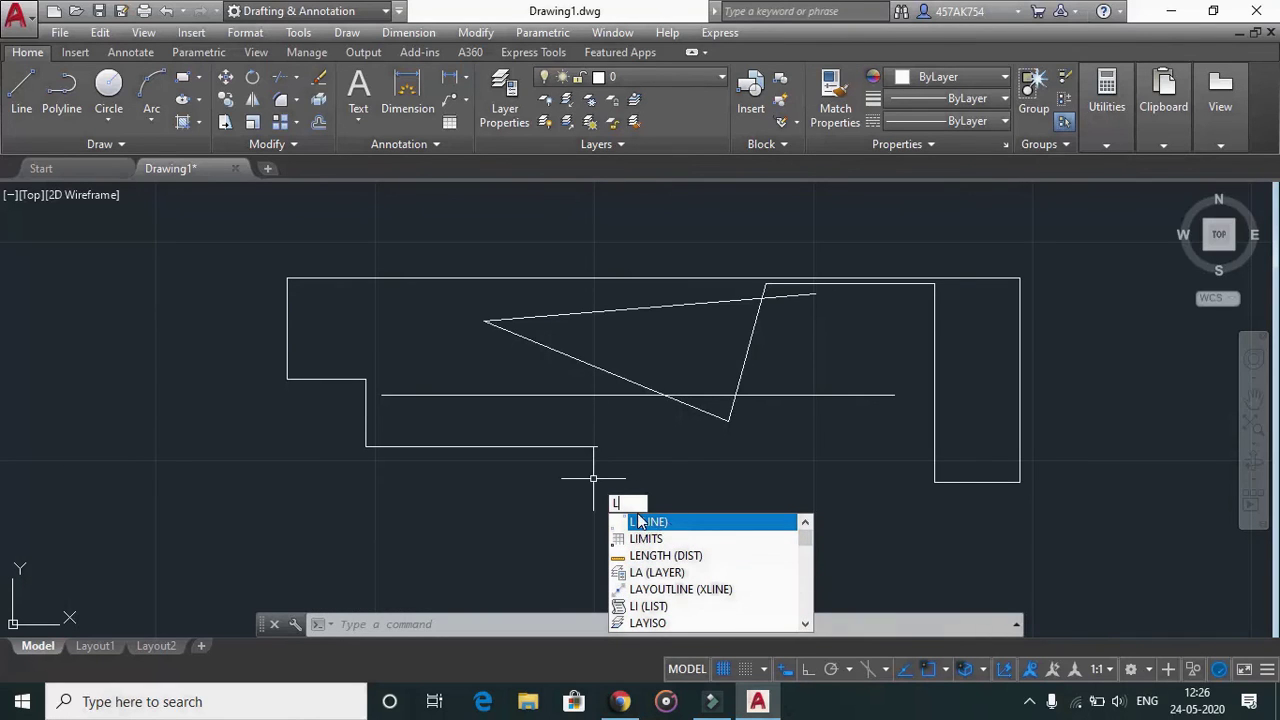
{"action": "key", "text": "Return"}
{"action": "left_click", "coordinate": [686, 491]}
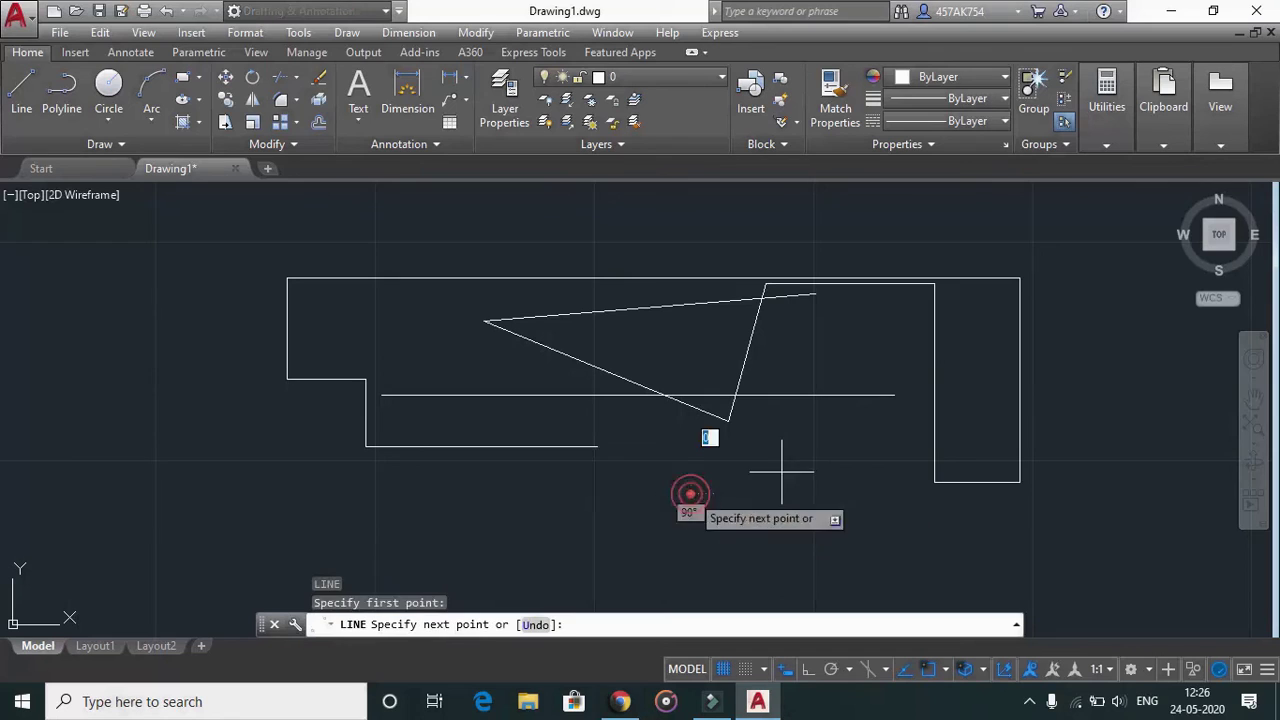
{"action": "left_click", "coordinate": [952, 468]}
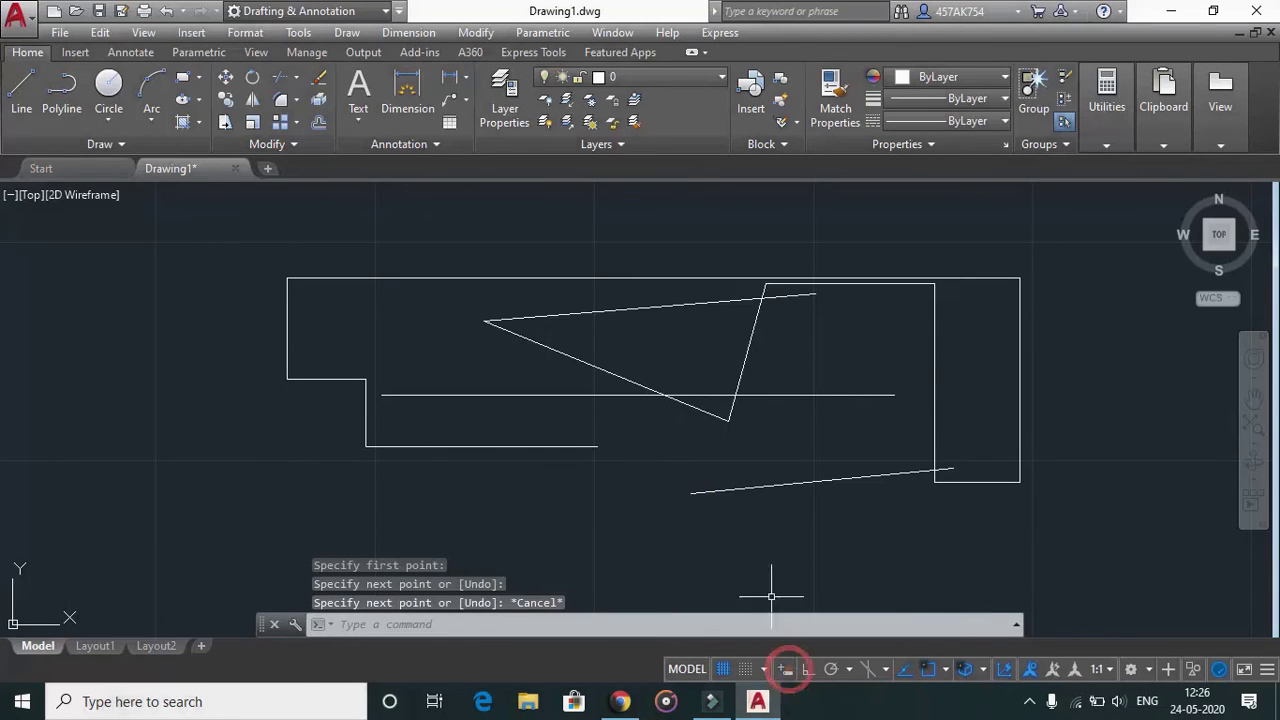
- Compare the command suggestions for L with Dynamic Input off and on, and turn Ortho on
{"action": "type", "text": "LAYFRZ"}
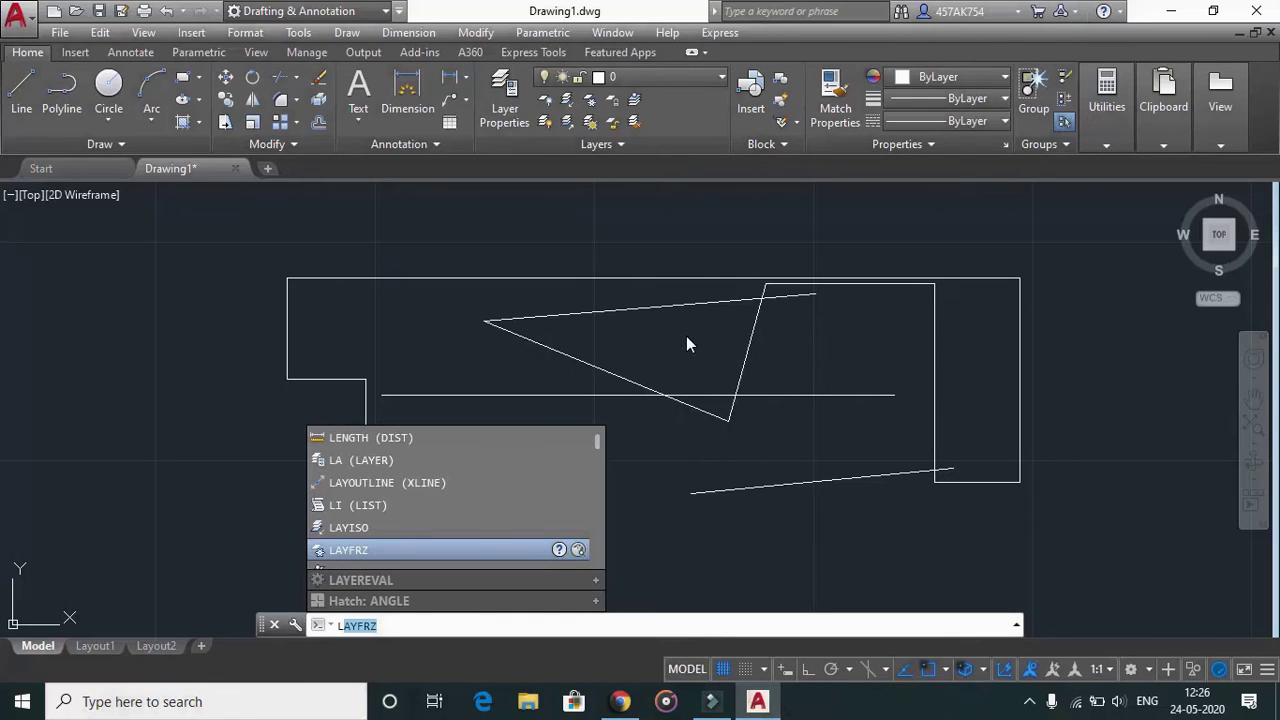
{"action": "key", "text": "Down"}
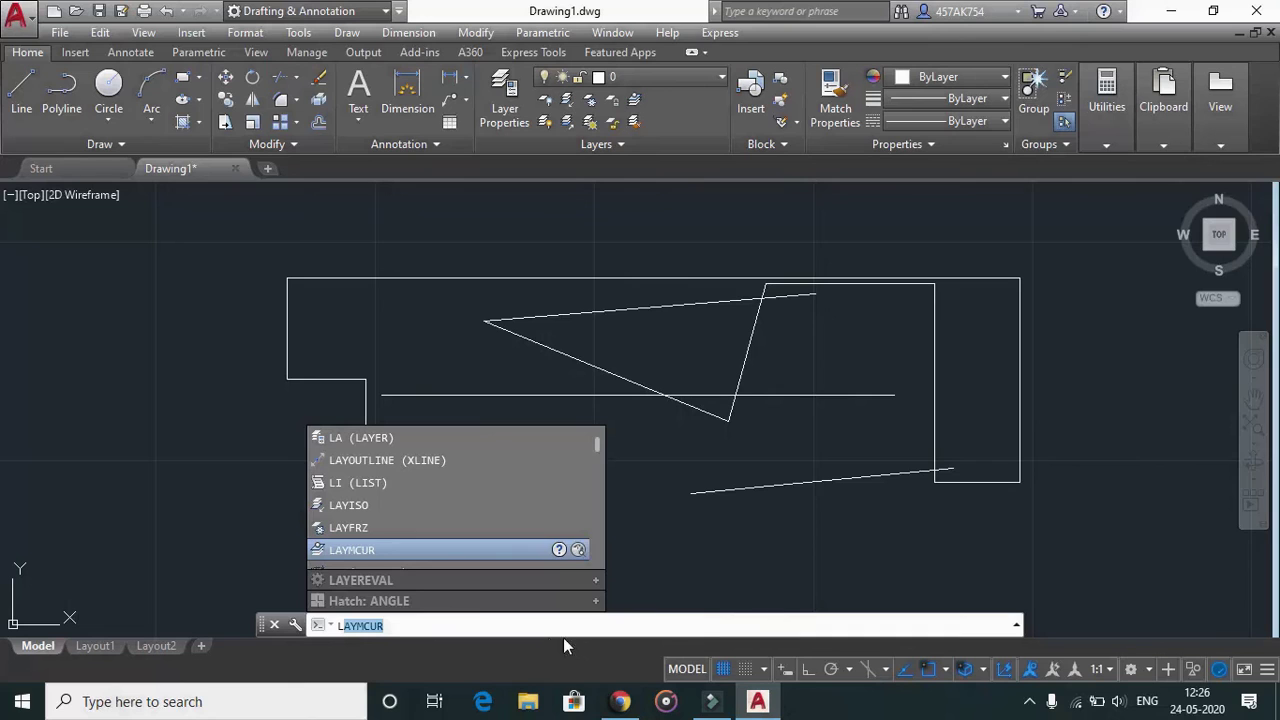
{"action": "left_click", "coordinate": [785, 670]}
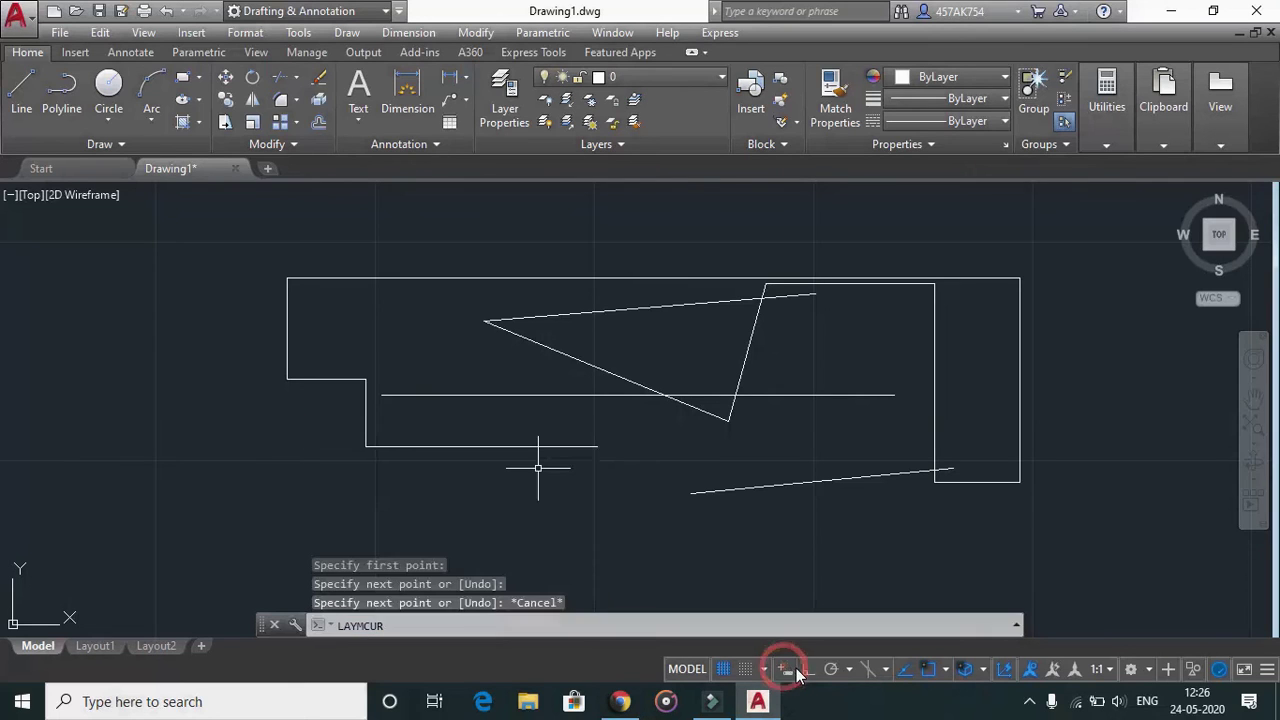
{"action": "left_click", "coordinate": [806, 669]}
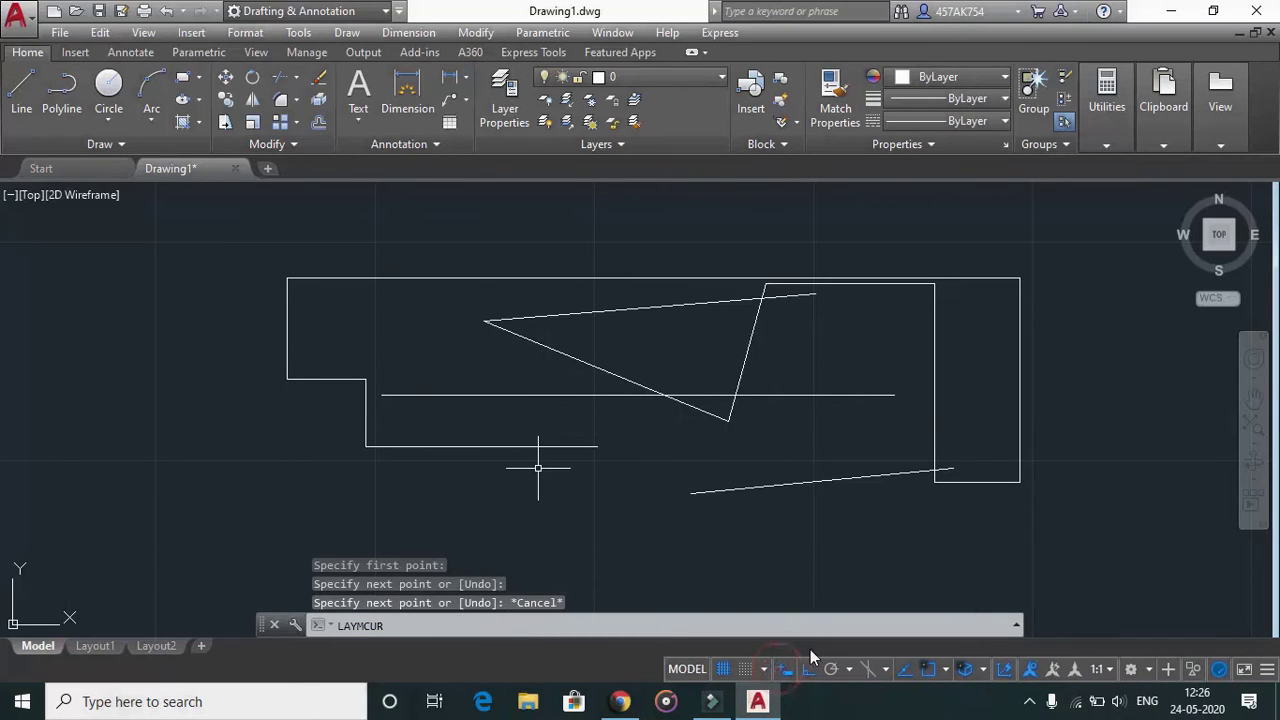
{"action": "key", "text": "Escape"}
{"action": "type", "text": "L"}
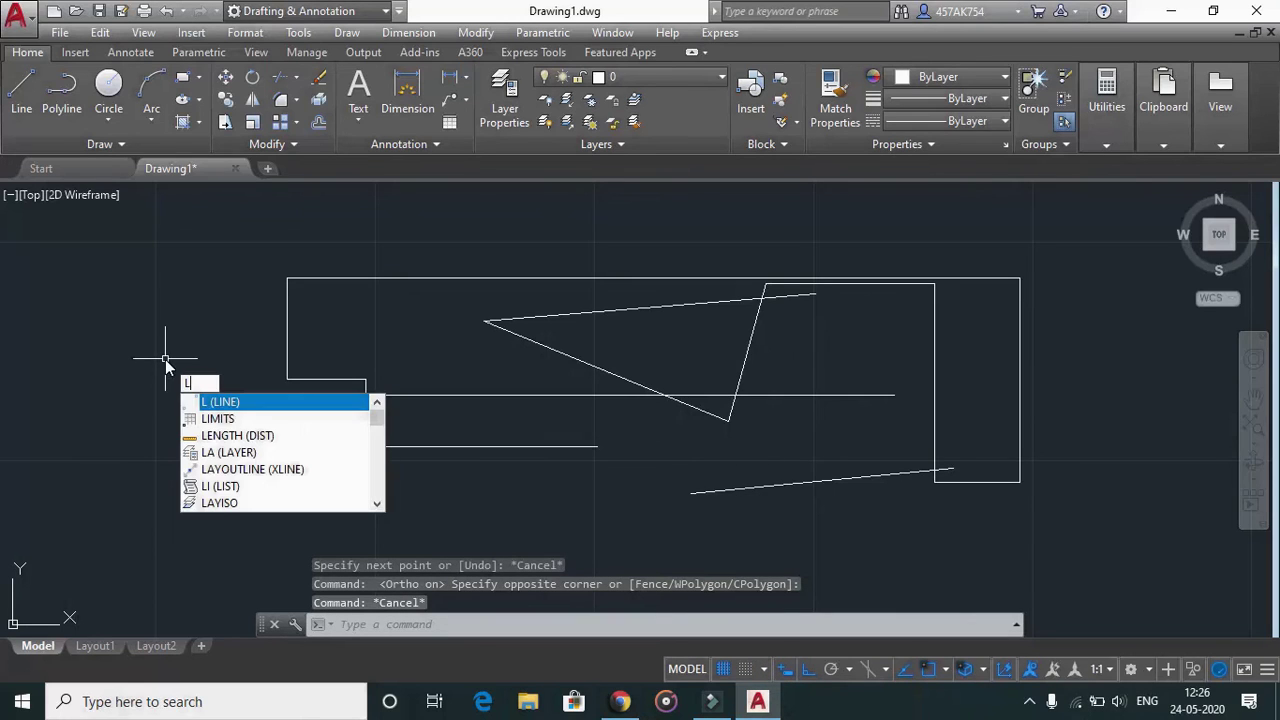
{"action": "left_click", "coordinate": [226, 318]}
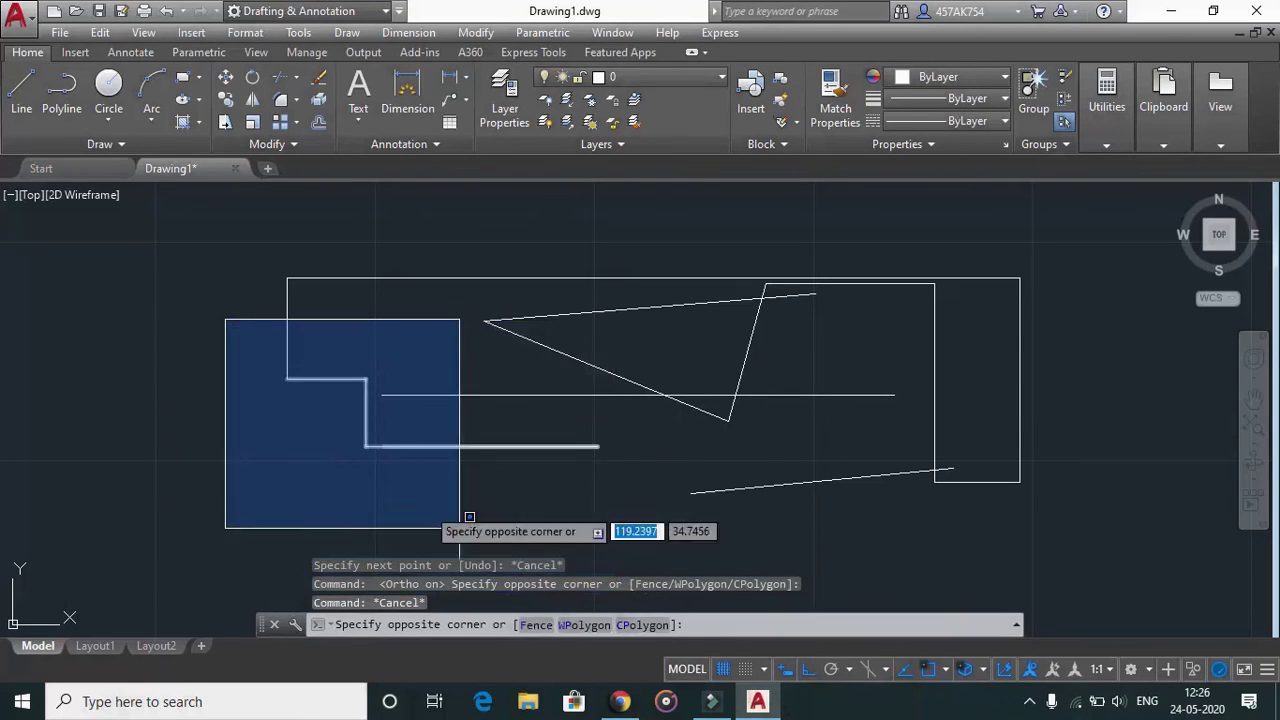
{"action": "left_click", "coordinate": [287, 353]}
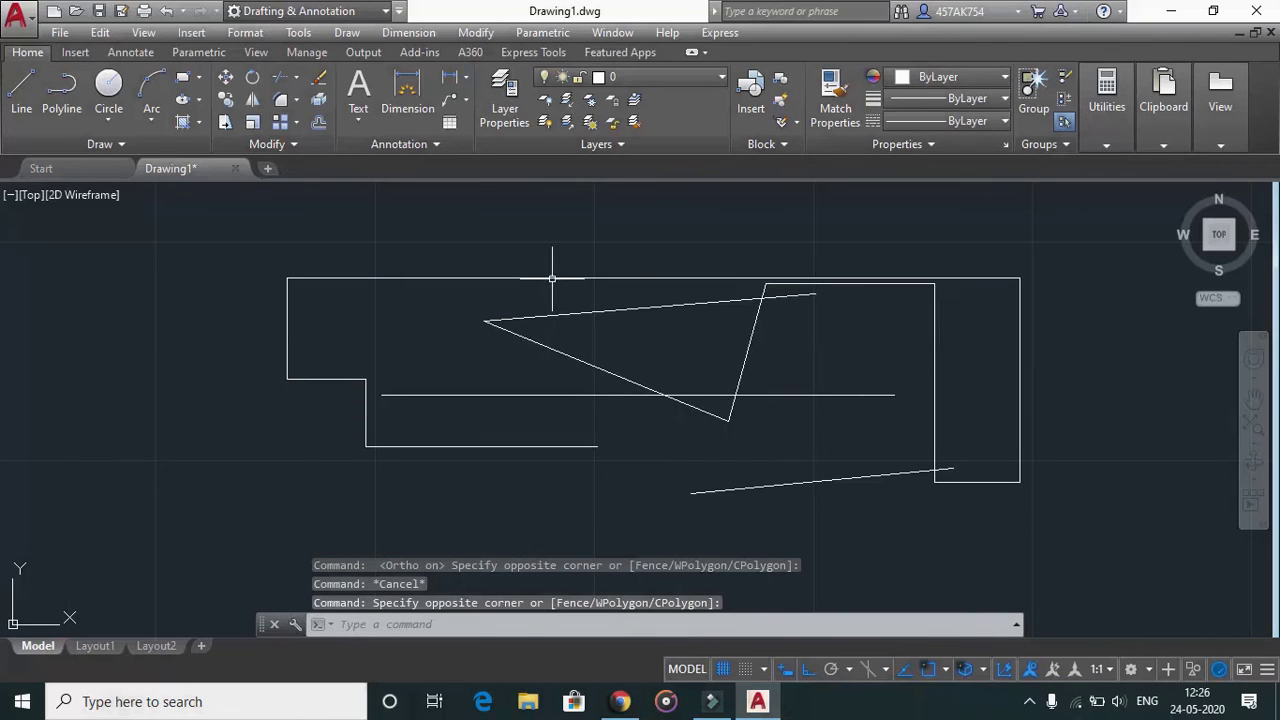
{"action": "left_click", "coordinate": [218, 257]}
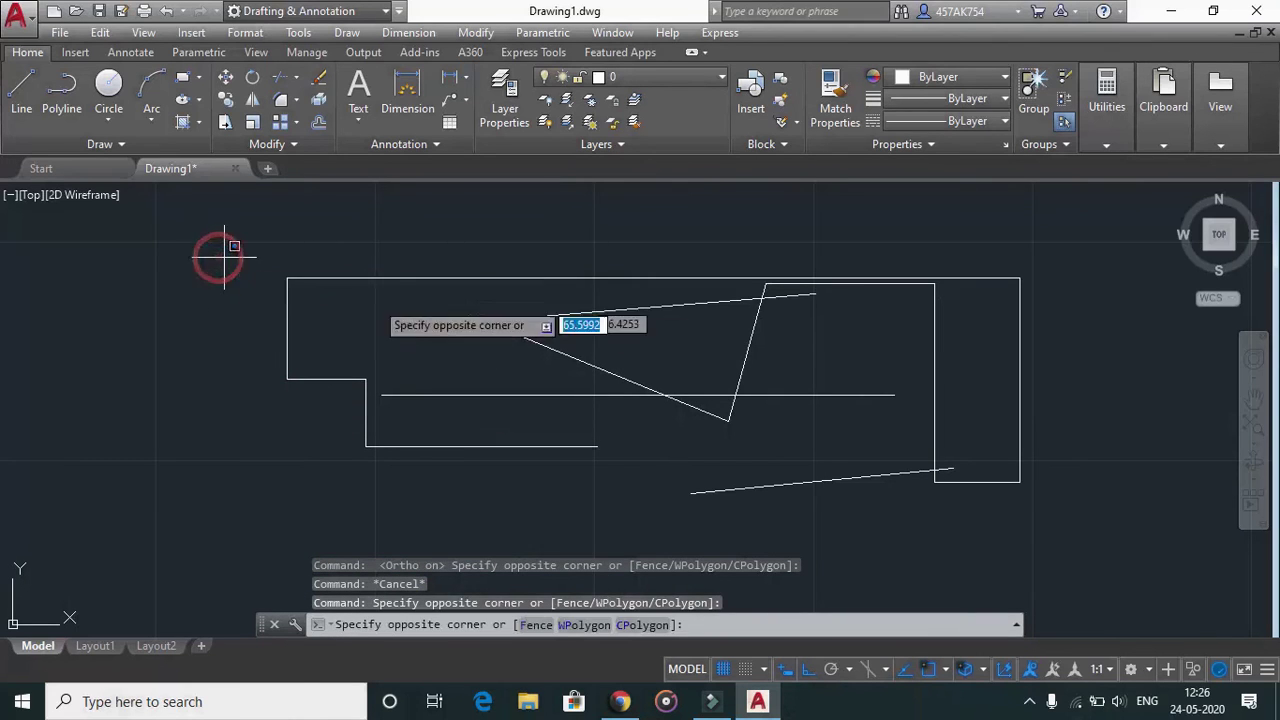
{"action": "left_click", "coordinate": [797, 437]}
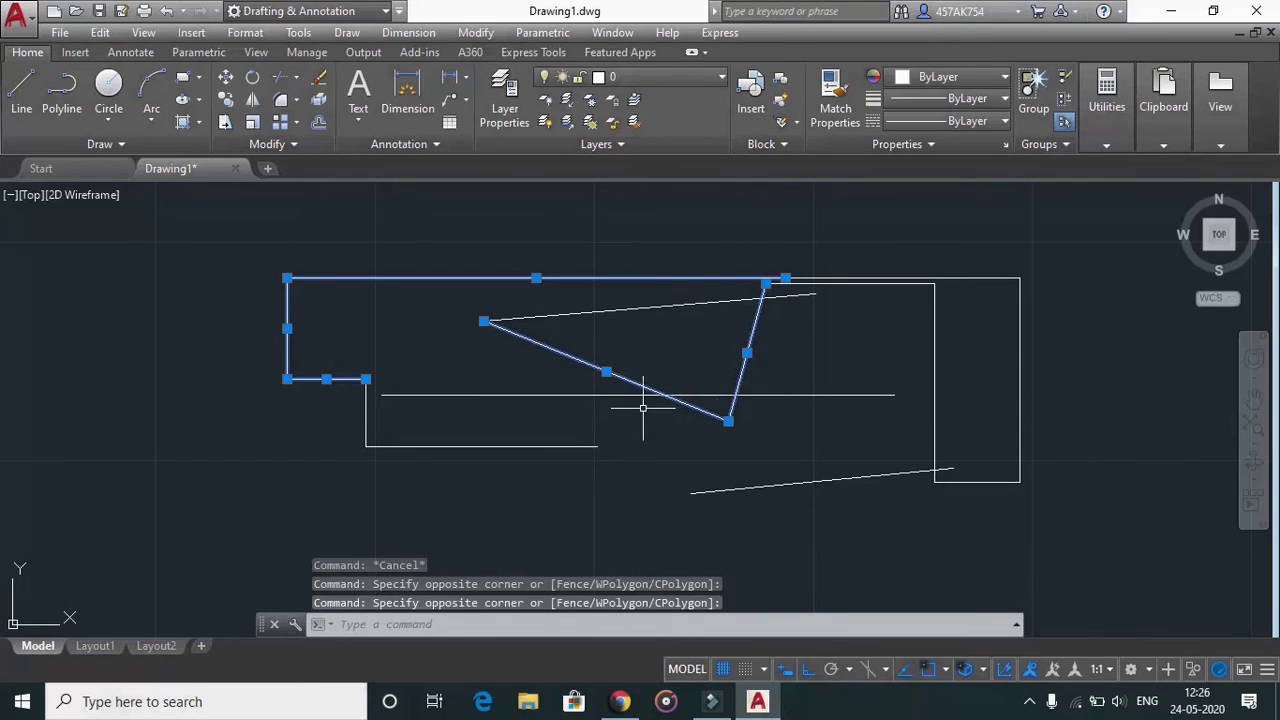
{"action": "key", "text": "Escape"}
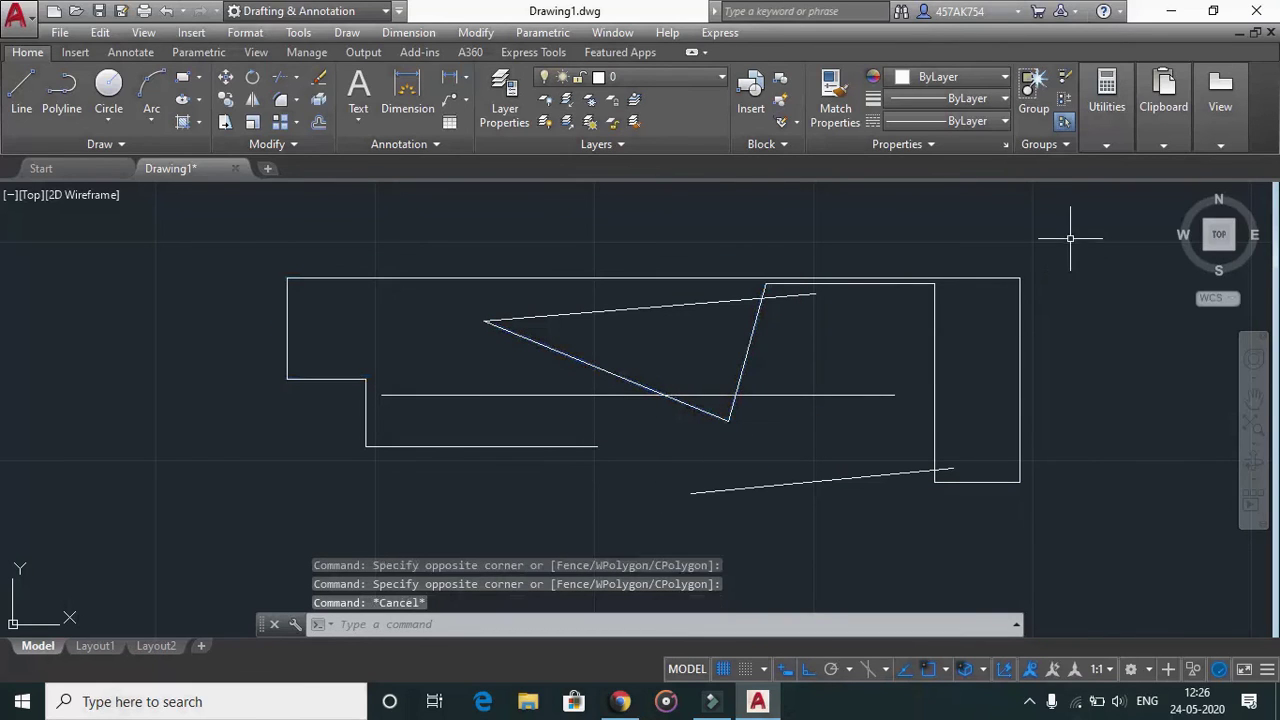
- Erase all the lines in the drawing using crossing selections, and turn polar tracking off
{"action": "left_click", "coordinate": [1068, 237]}
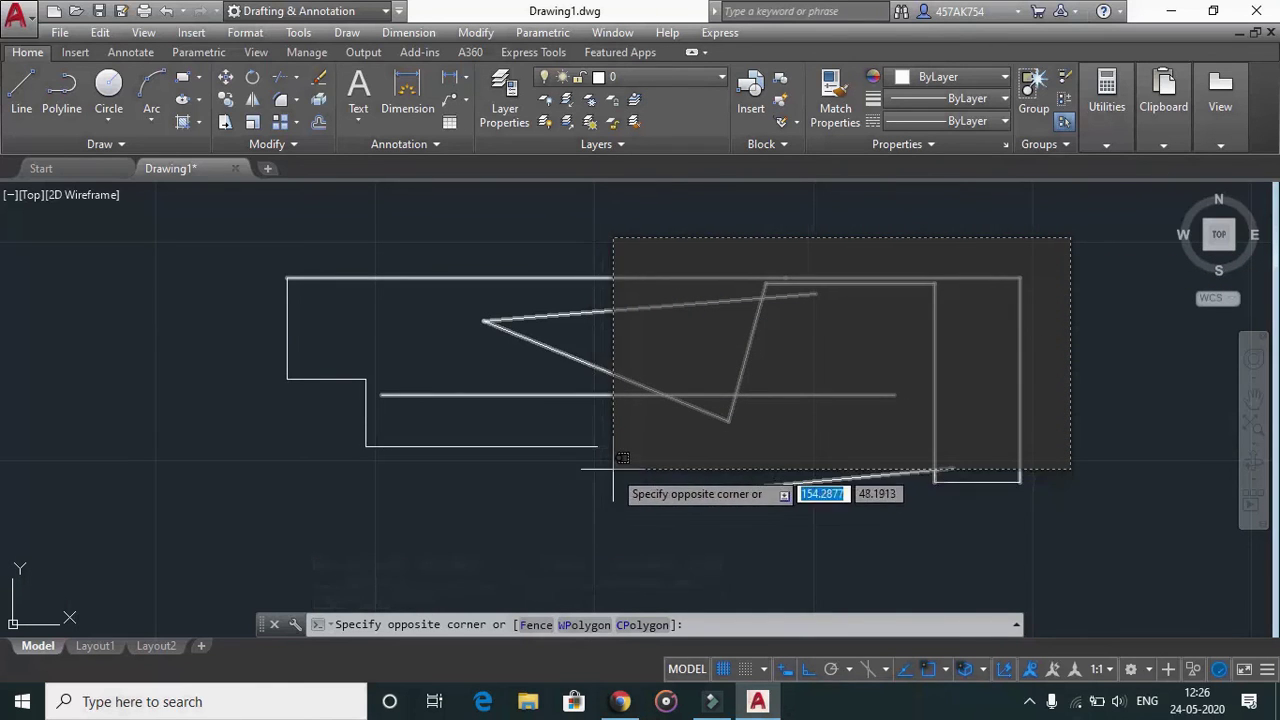
{"action": "left_click", "coordinate": [583, 474]}
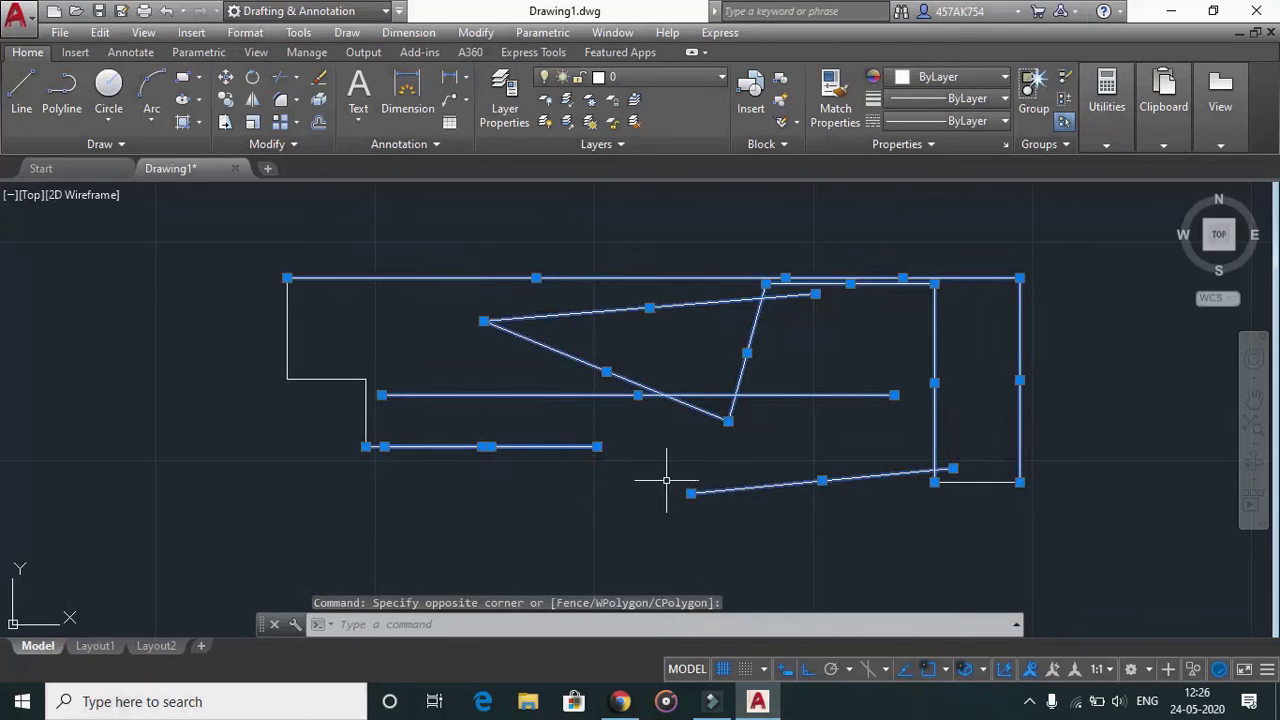
{"action": "key", "text": "Delete"}
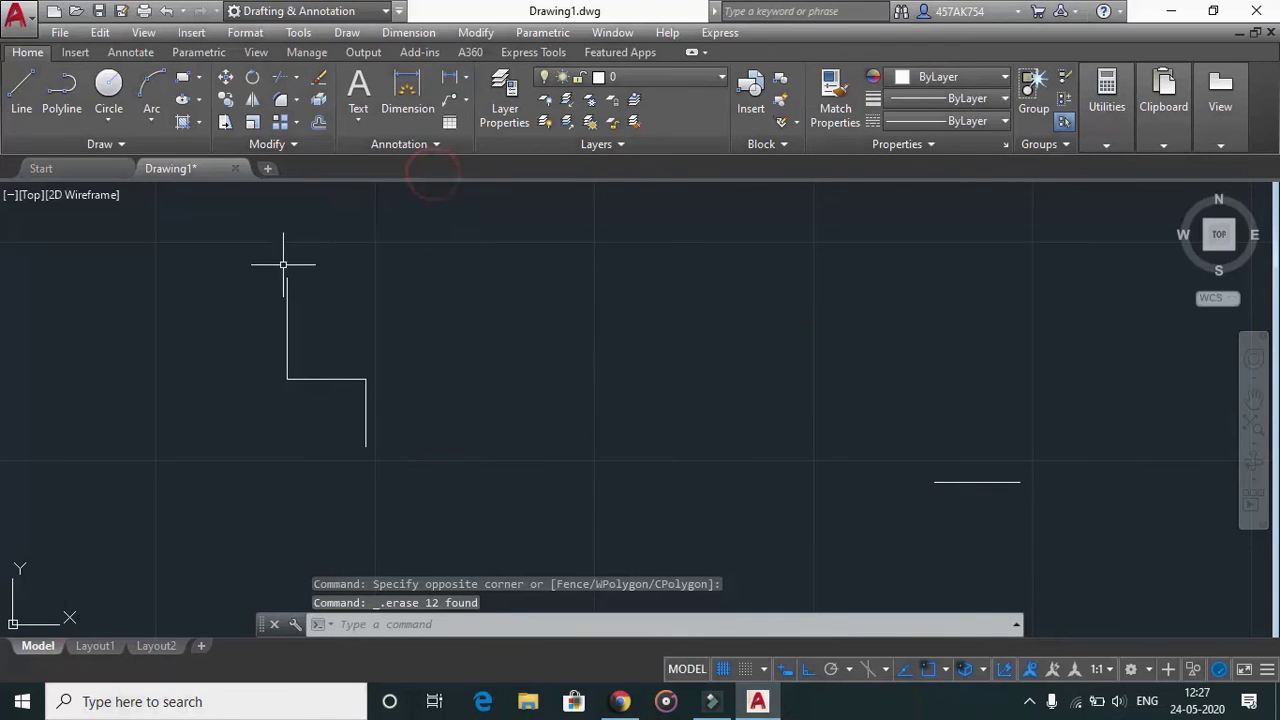
{"action": "mouse_move", "coordinate": [398, 225]}
{"action": "left_mouse_down"}
{"action": "mouse_move", "coordinate": [271, 380]}
{"action": "mouse_move", "coordinate": [303, 529]}
{"action": "mouse_move", "coordinate": [466, 517]}
{"action": "left_mouse_up"}
{"action": "key", "text": "Delete"}
{"action": "left_click", "coordinate": [1086, 463]}
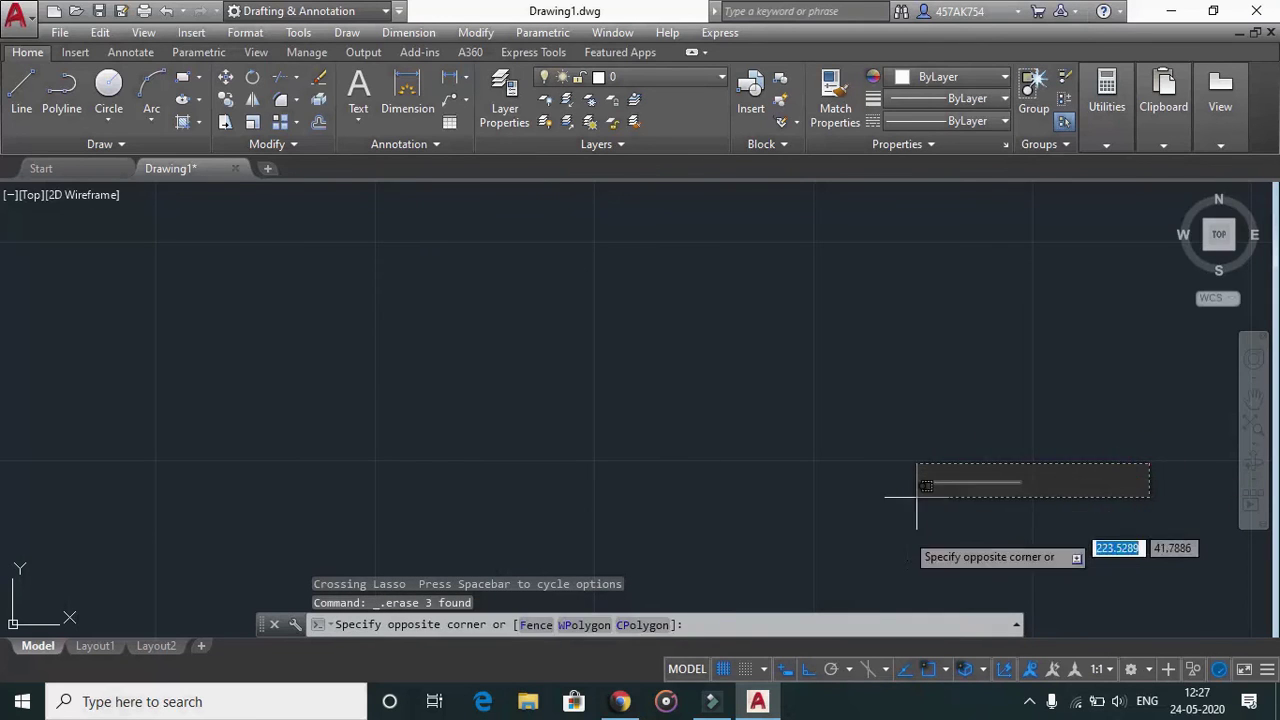
{"action": "left_click", "coordinate": [914, 528]}
{"action": "key", "text": "Delete"}
{"action": "key", "text": "F10"}
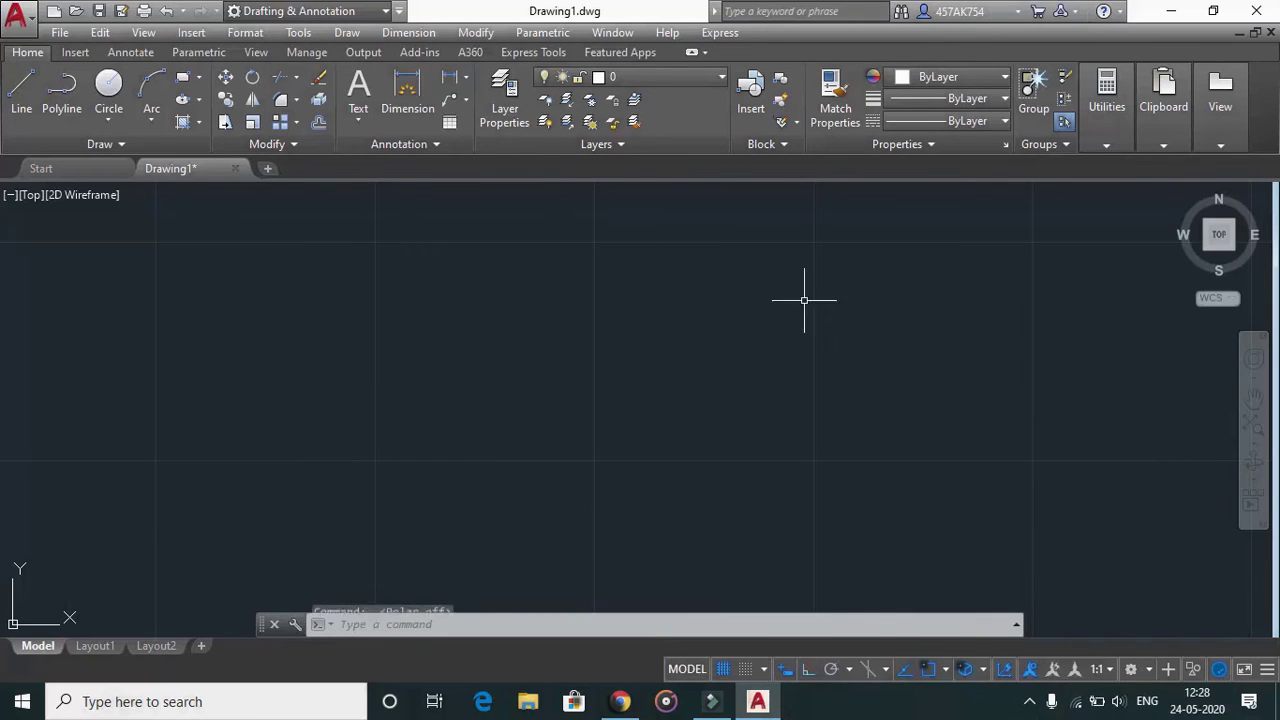
- Turn off the Endpoint, Midpoint, Center, Geometric Center, Node, Quadrant, Intersection, Extension and Insertion object snaps
{"action": "left_click", "coordinate": [946, 672]}
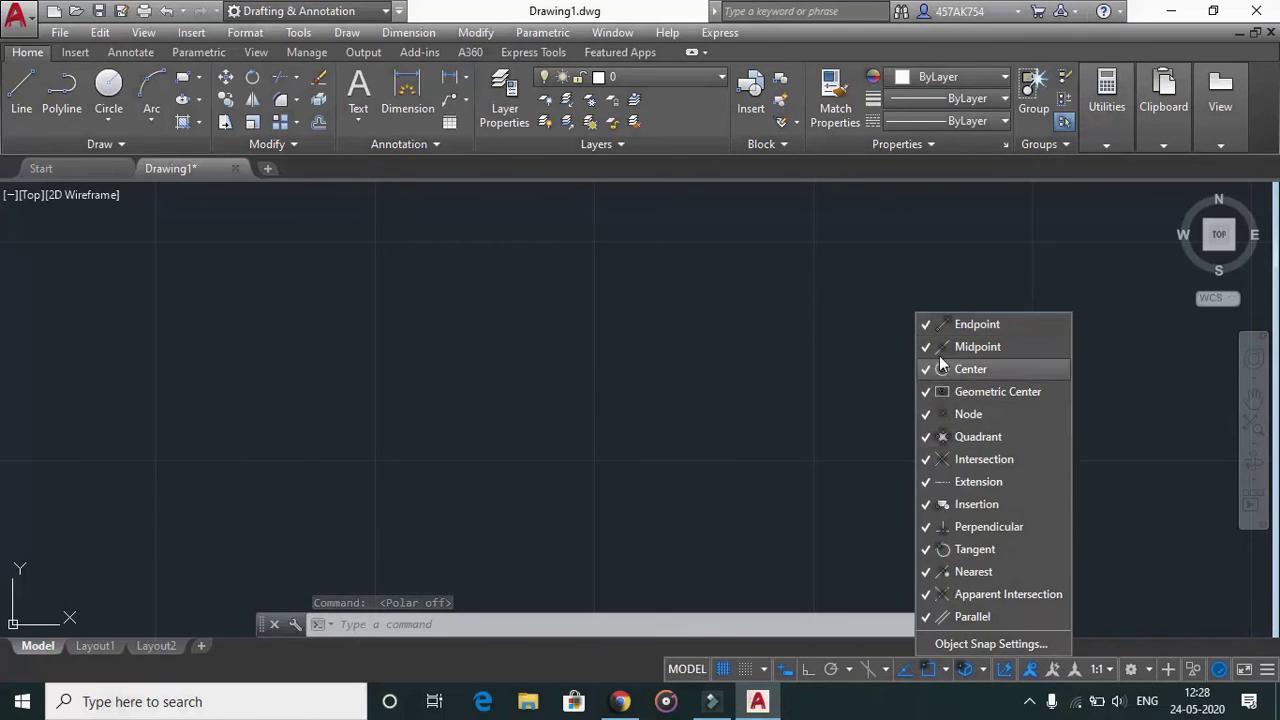
{"action": "left_click", "coordinate": [925, 325]}
{"action": "left_click", "coordinate": [927, 347]}
{"action": "left_click", "coordinate": [929, 369]}
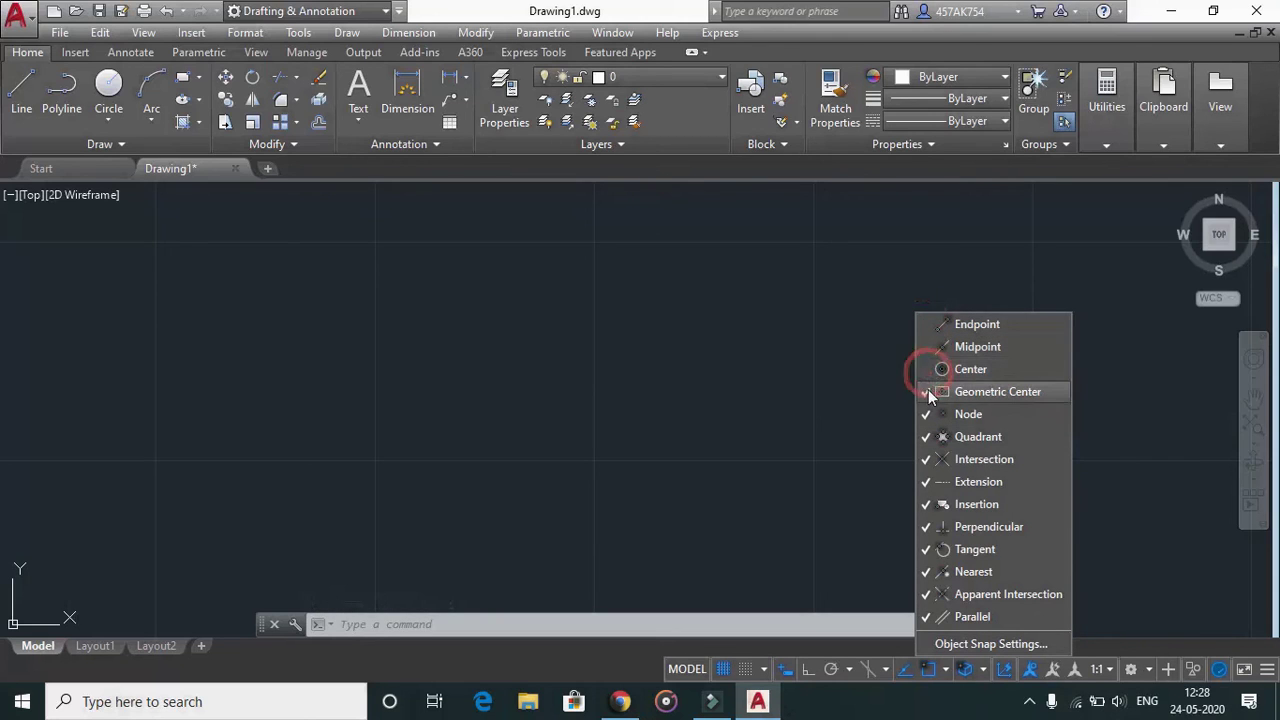
{"action": "left_click", "coordinate": [926, 418]}
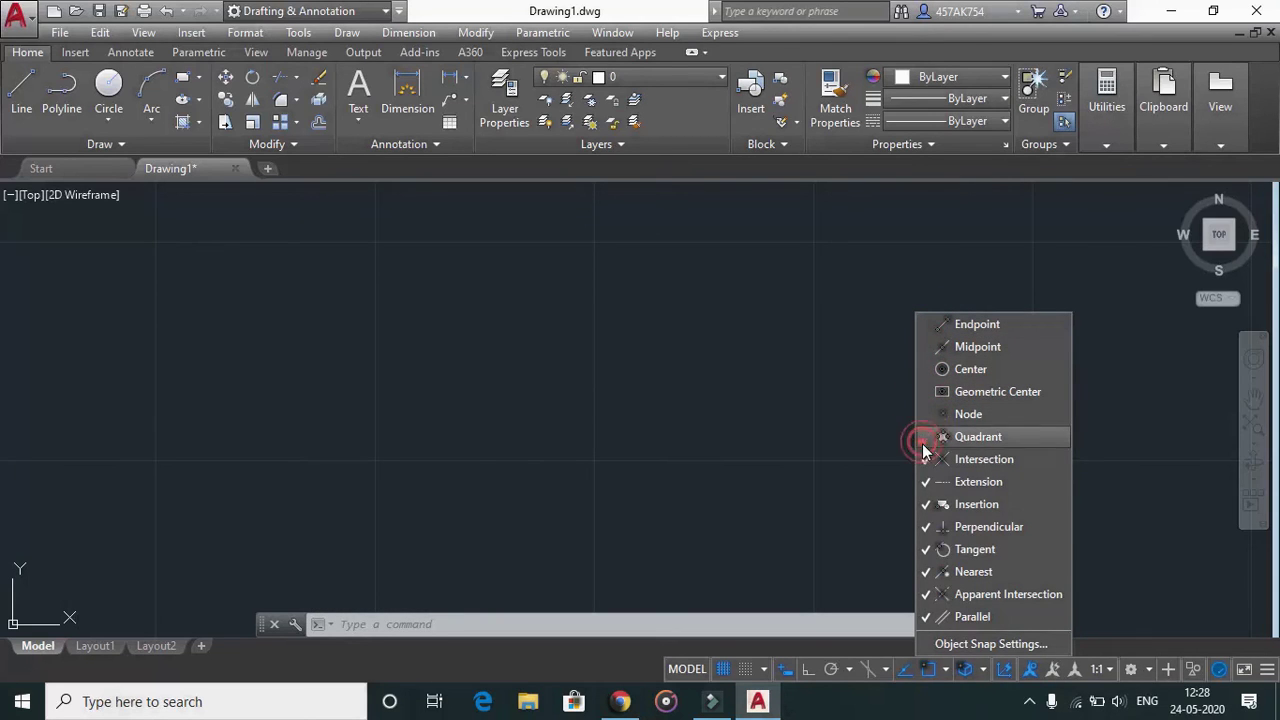
{"action": "left_click", "coordinate": [924, 458]}
{"action": "left_click", "coordinate": [926, 481]}
{"action": "left_click", "coordinate": [926, 503]}
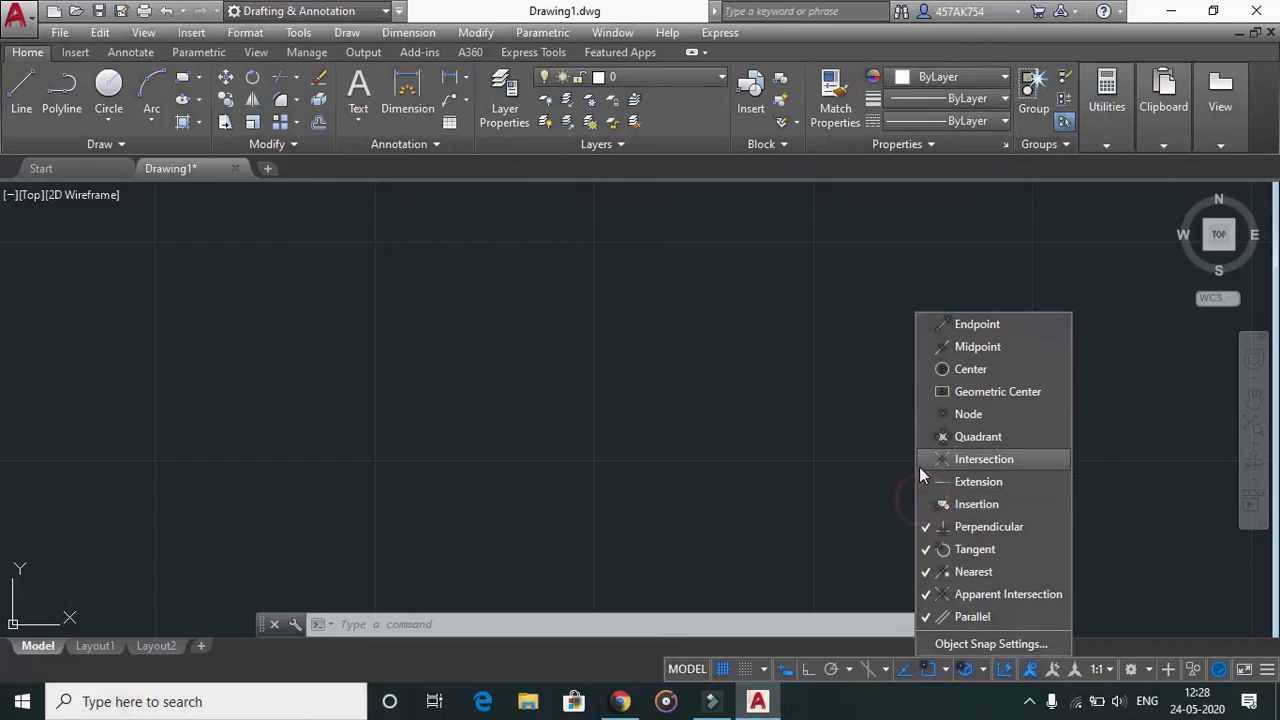
- Turn all the cleared object snap modes from Midpoint through Insertion back on, leaving Endpoint off
{"action": "left_click", "coordinate": [923, 463]}
{"action": "left_click", "coordinate": [928, 483]}
{"action": "left_click", "coordinate": [926, 504]}
{"action": "left_click", "coordinate": [926, 436]}
{"action": "left_click", "coordinate": [924, 414]}
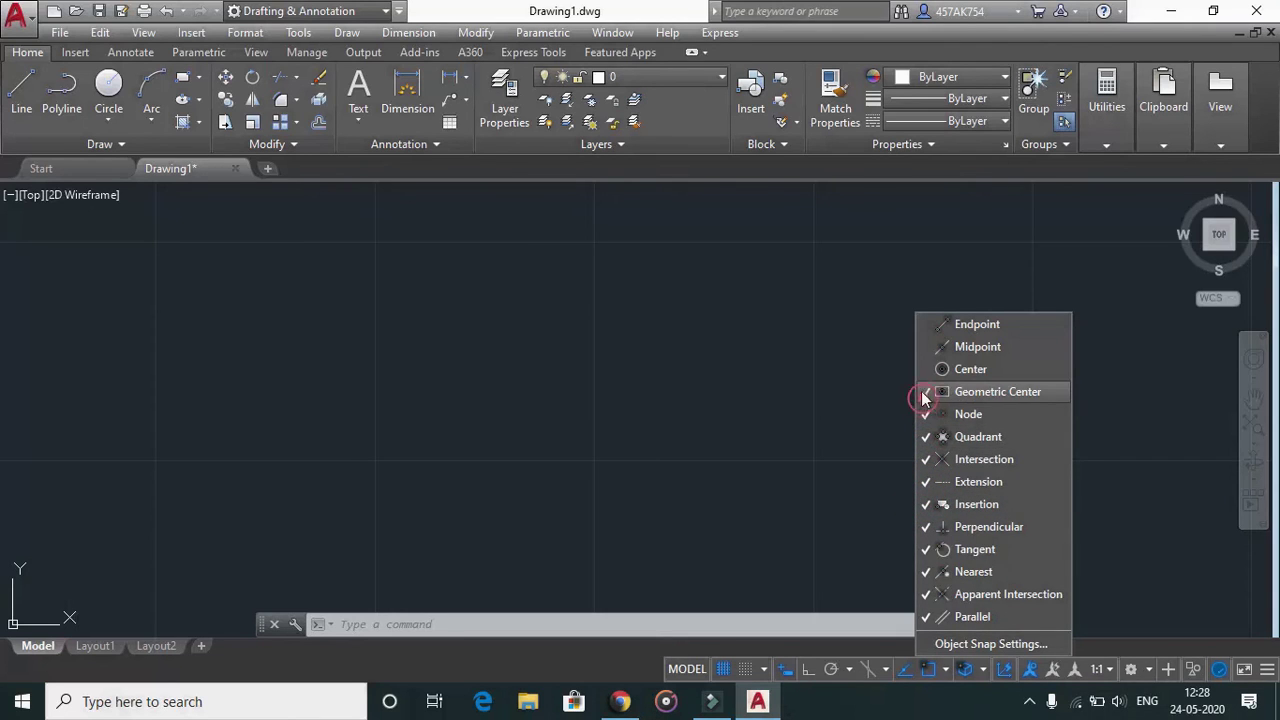
{"action": "left_click", "coordinate": [924, 391]}
{"action": "left_click", "coordinate": [926, 369]}
{"action": "left_click", "coordinate": [926, 346]}
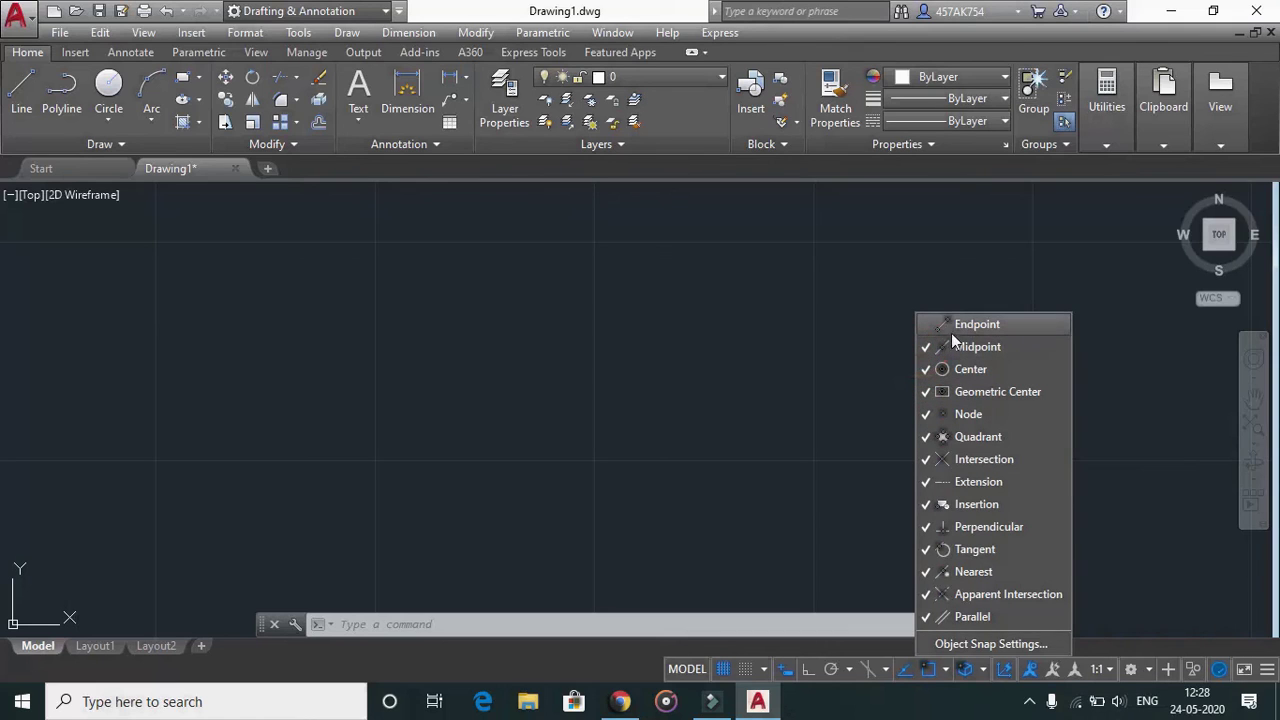
{"action": "left_click", "coordinate": [522, 310]}
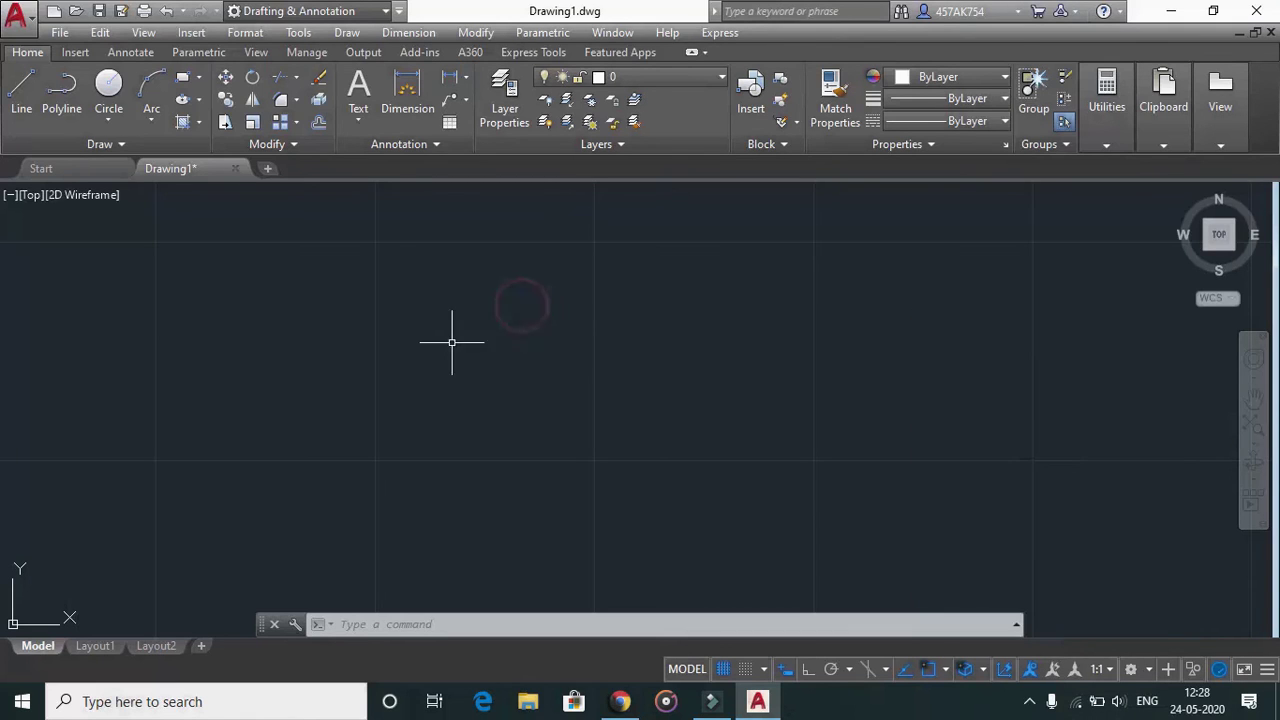
- Draw a single horizontal line about 88 units long across the middle of the drawing with Ortho turned on
{"action": "key", "text": "Return"}
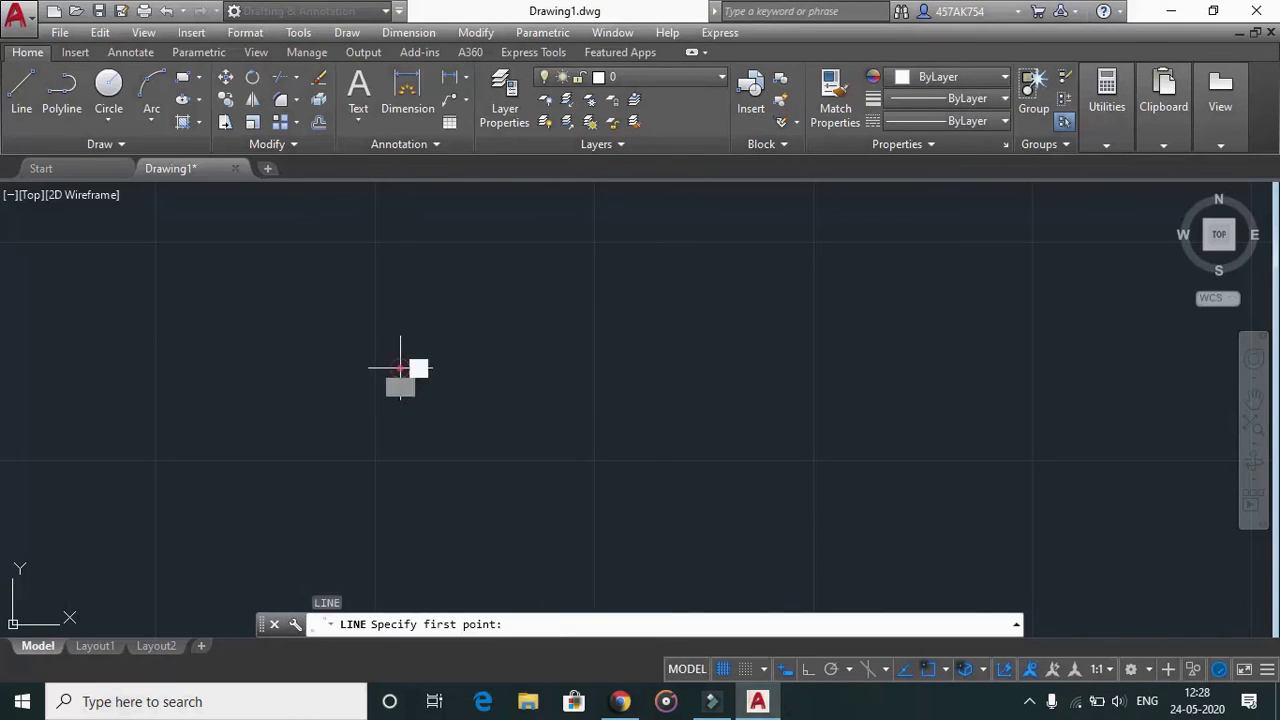
{"action": "left_click", "coordinate": [400, 366]}
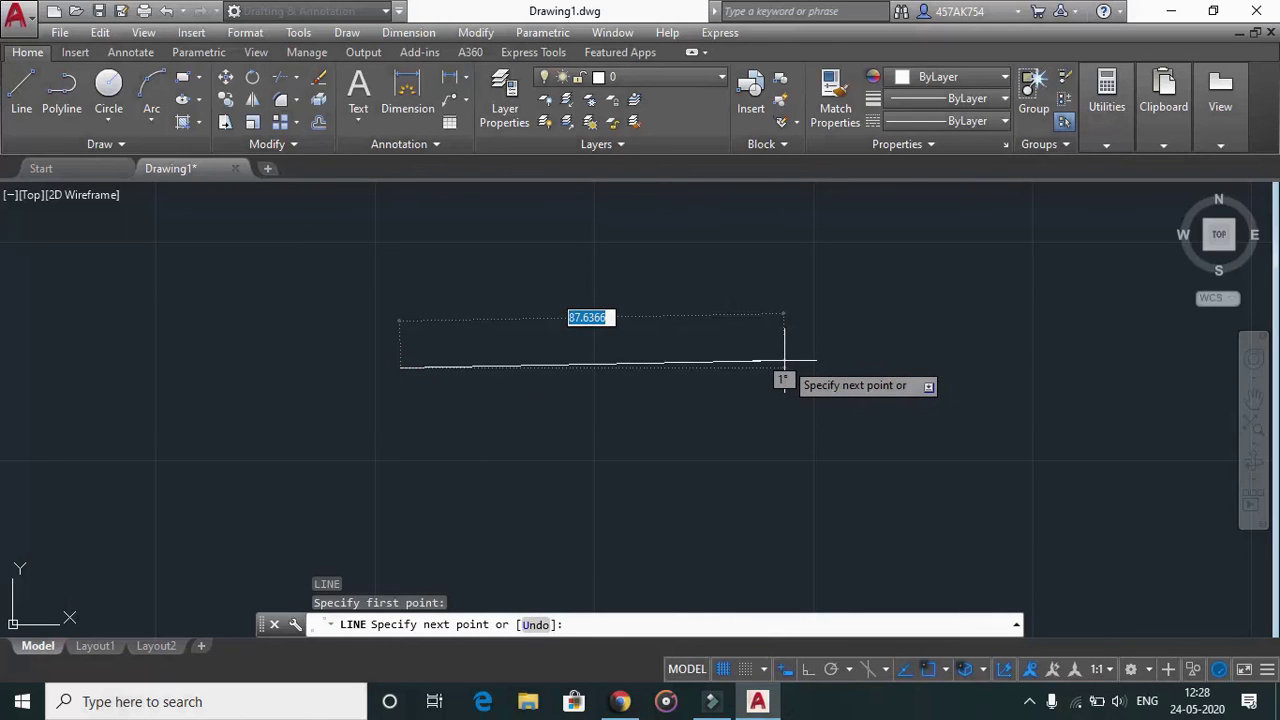
{"action": "key", "text": "F8"}
{"action": "left_click", "coordinate": [784, 364]}
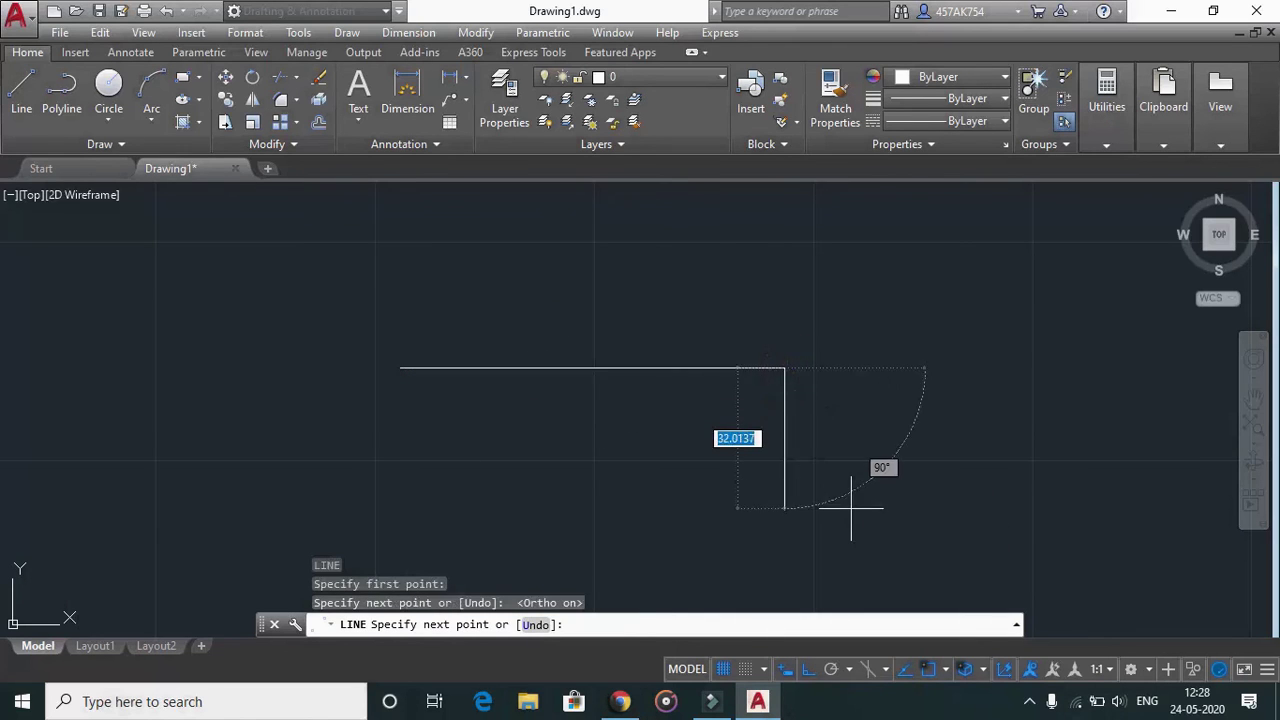
{"action": "key", "text": "Escape"}
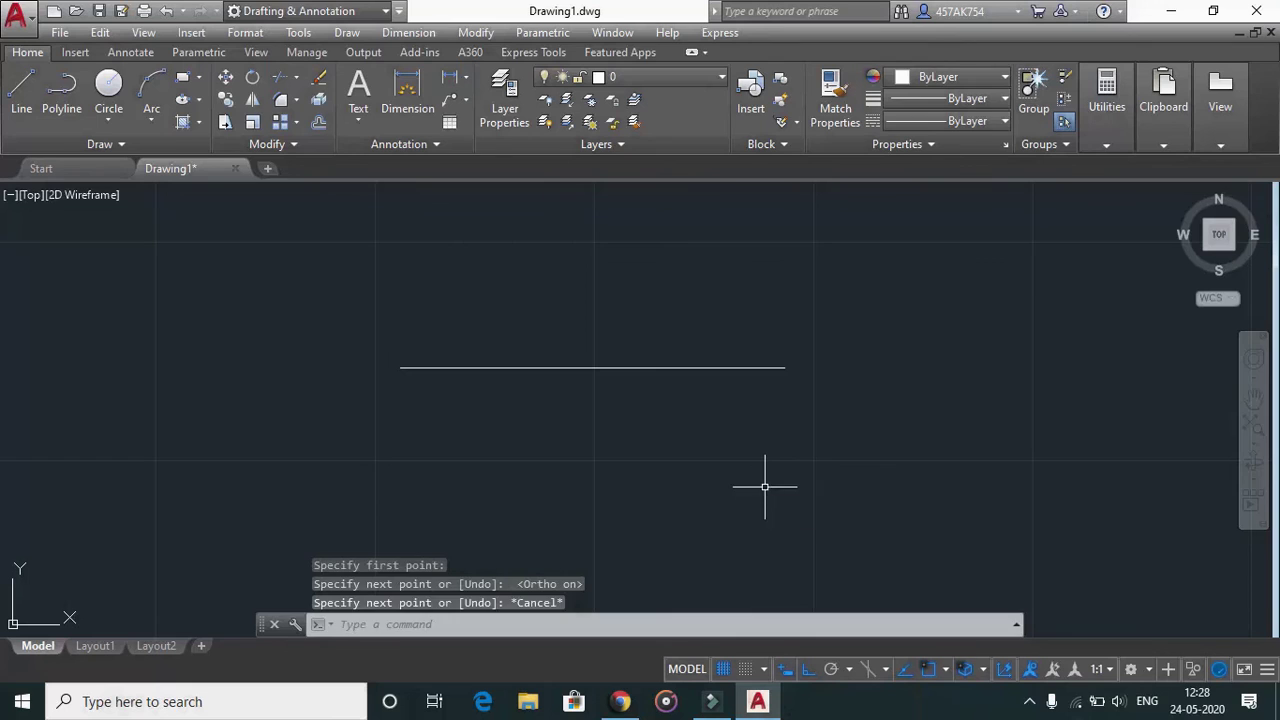
- Try midpoint and end snapping on the line with the Line command, and turn the Endpoint object snap on
{"action": "key", "text": "Return"}
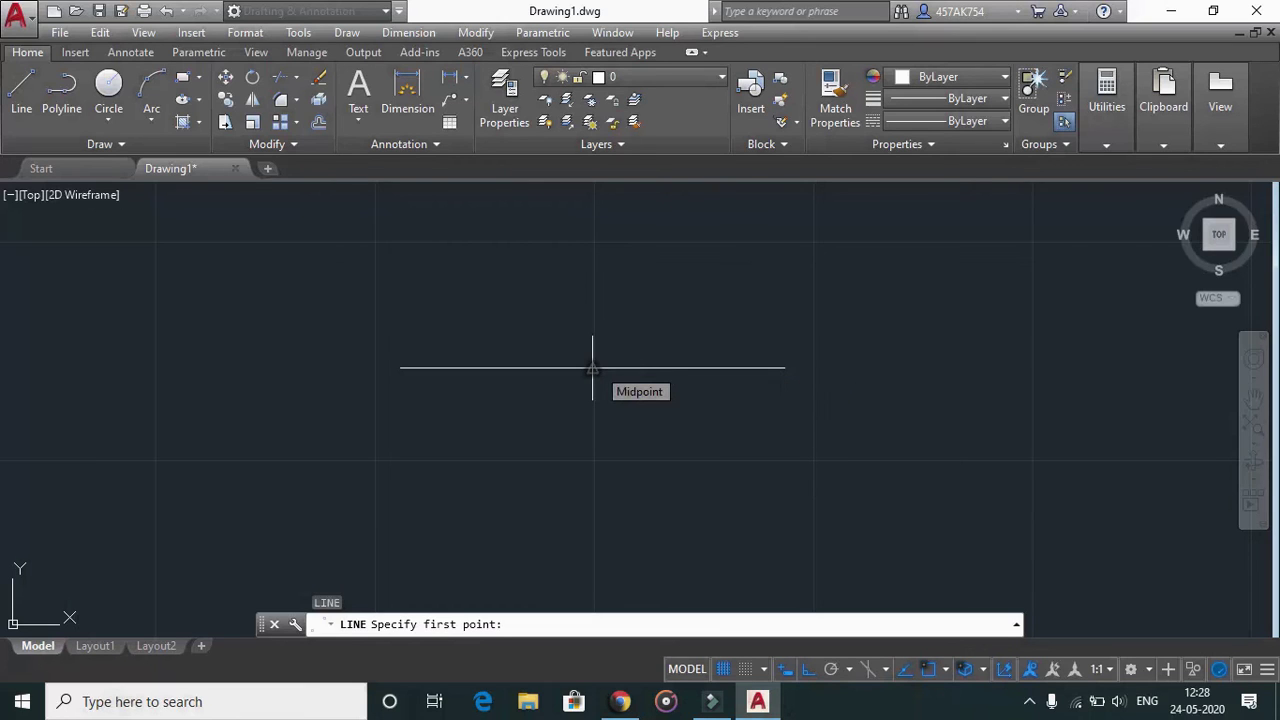
{"action": "left_click", "coordinate": [945, 669]}
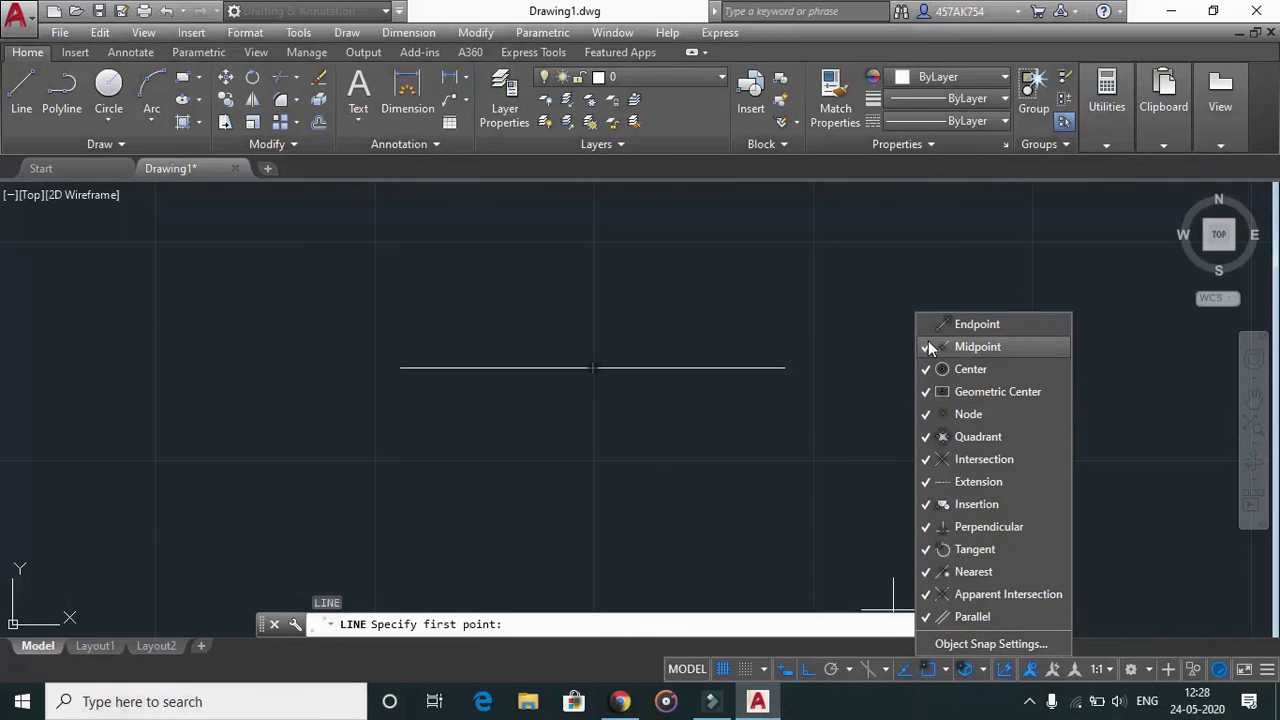
{"action": "left_click", "coordinate": [816, 377]}
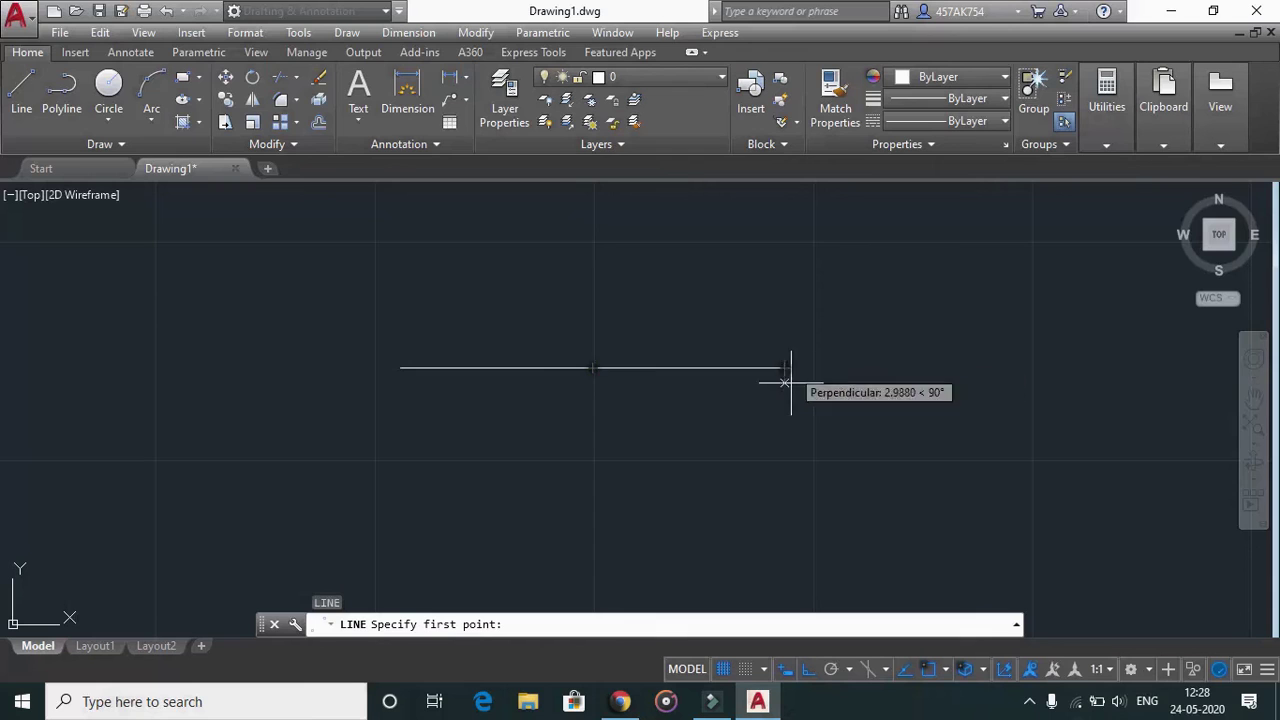
{"action": "left_click", "coordinate": [947, 669]}
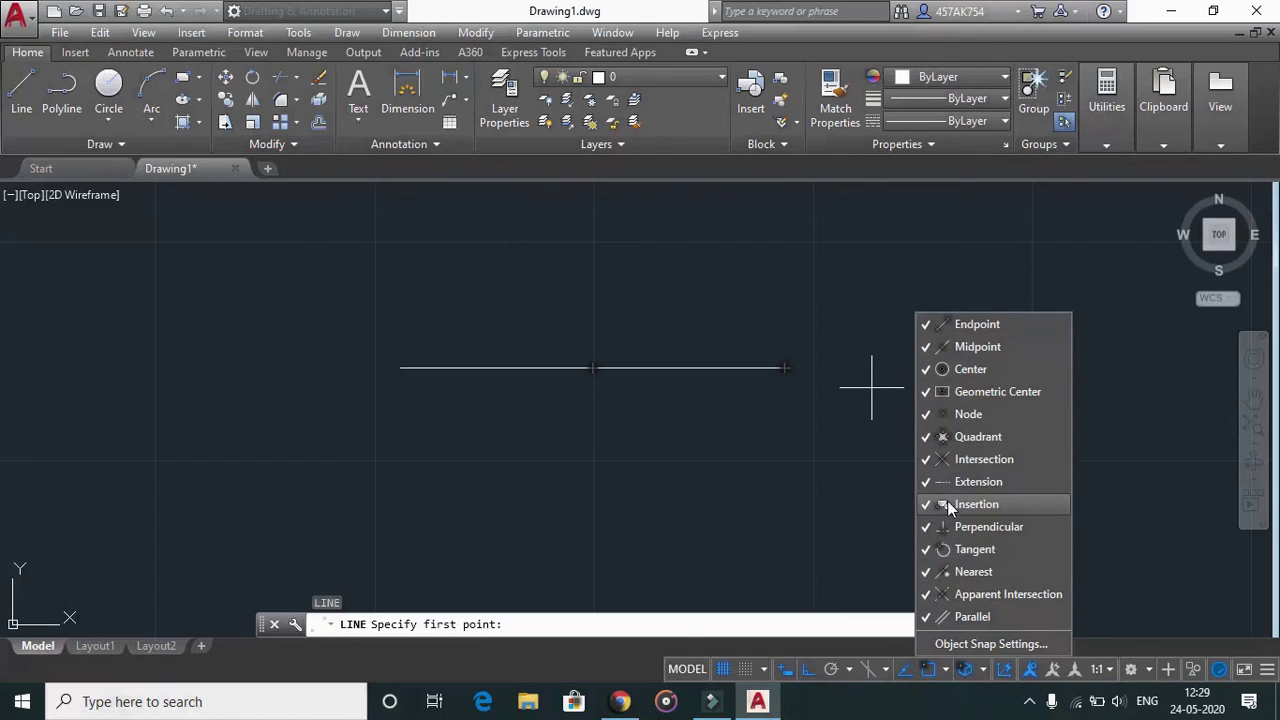
{"action": "left_click", "coordinate": [612, 309]}
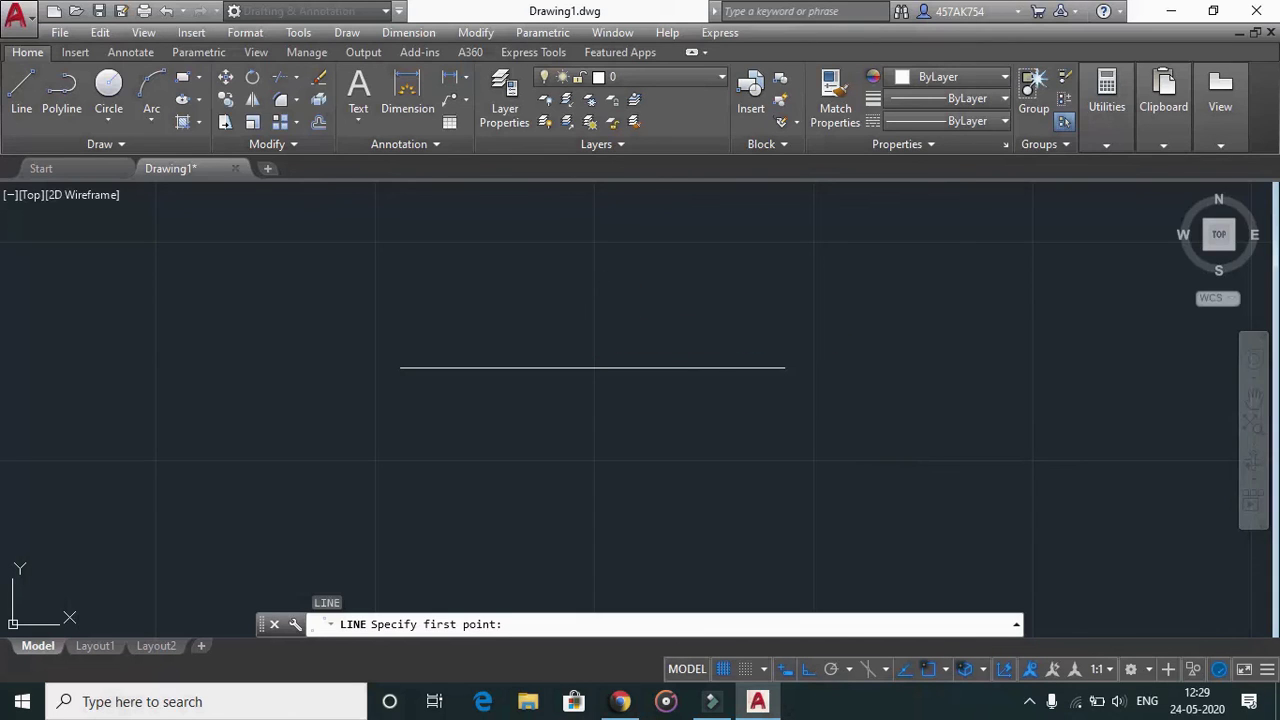
{"action": "key", "text": "Escape"}
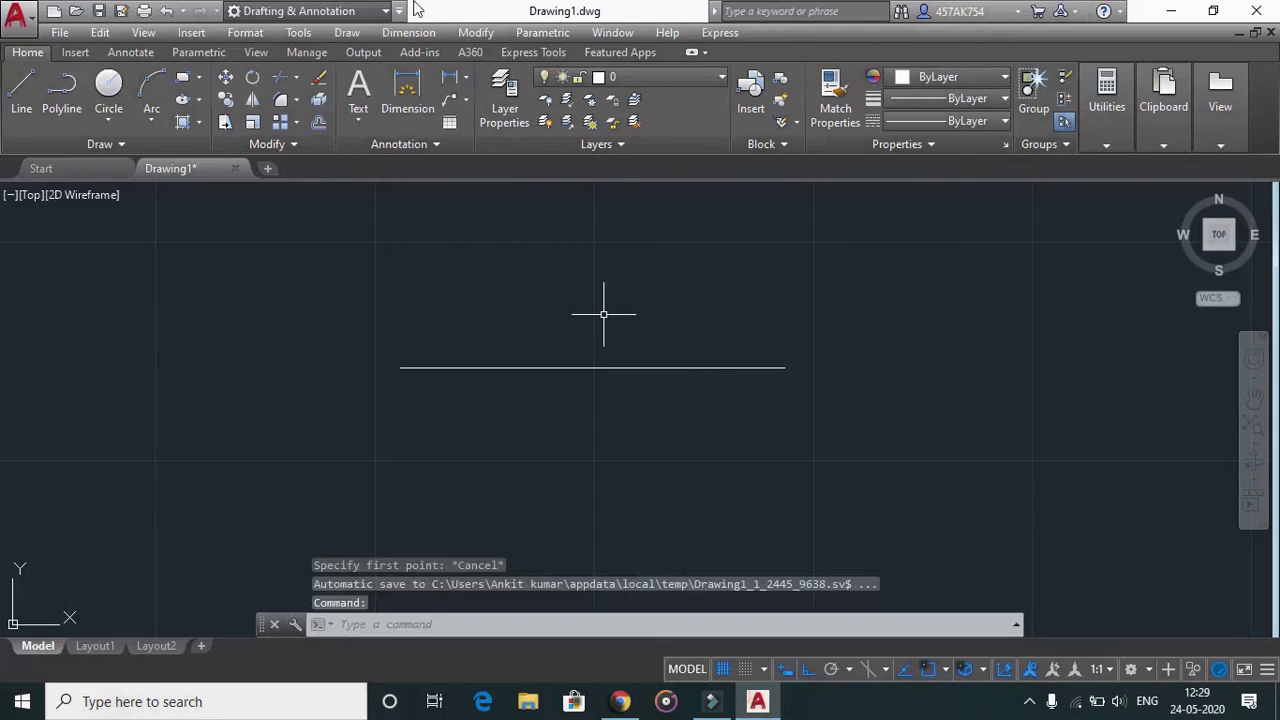
- Draw a circle centred above the left part of the horizontal line so that it crosses the line
{"action": "left_click", "coordinate": [86, 92]}
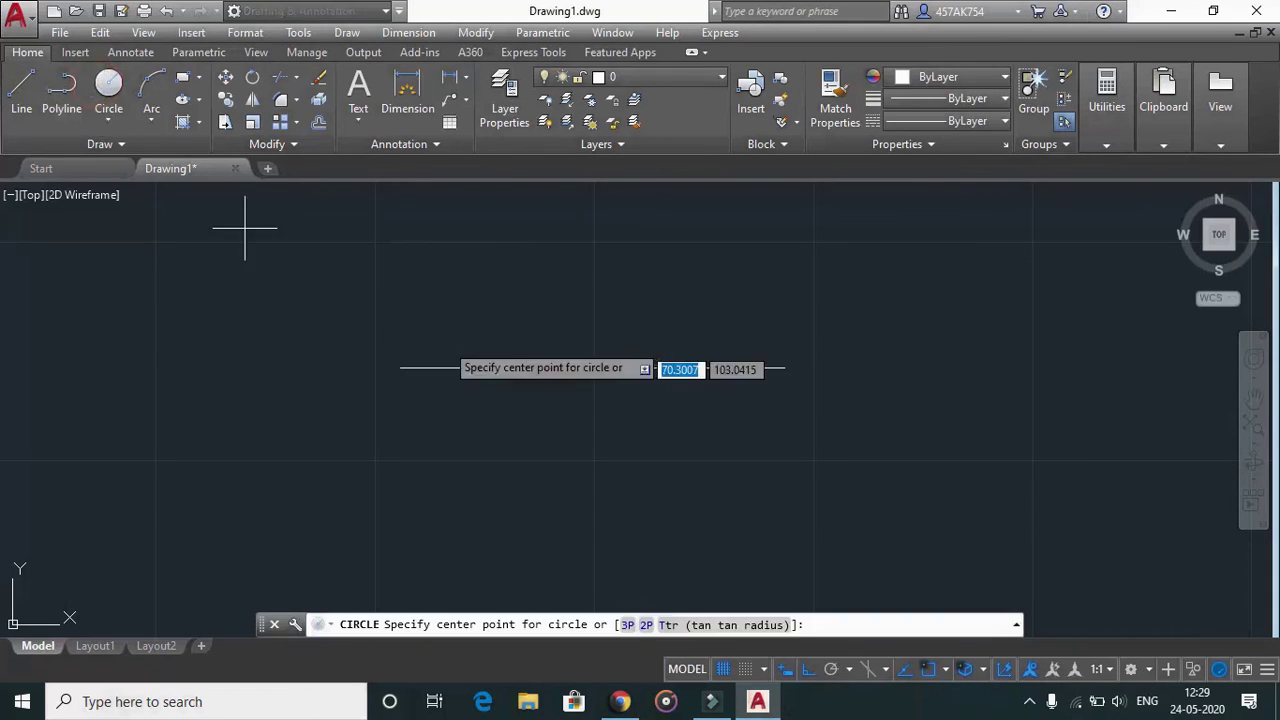
{"action": "left_click", "coordinate": [459, 303]}
{"action": "left_click", "coordinate": [520, 403]}
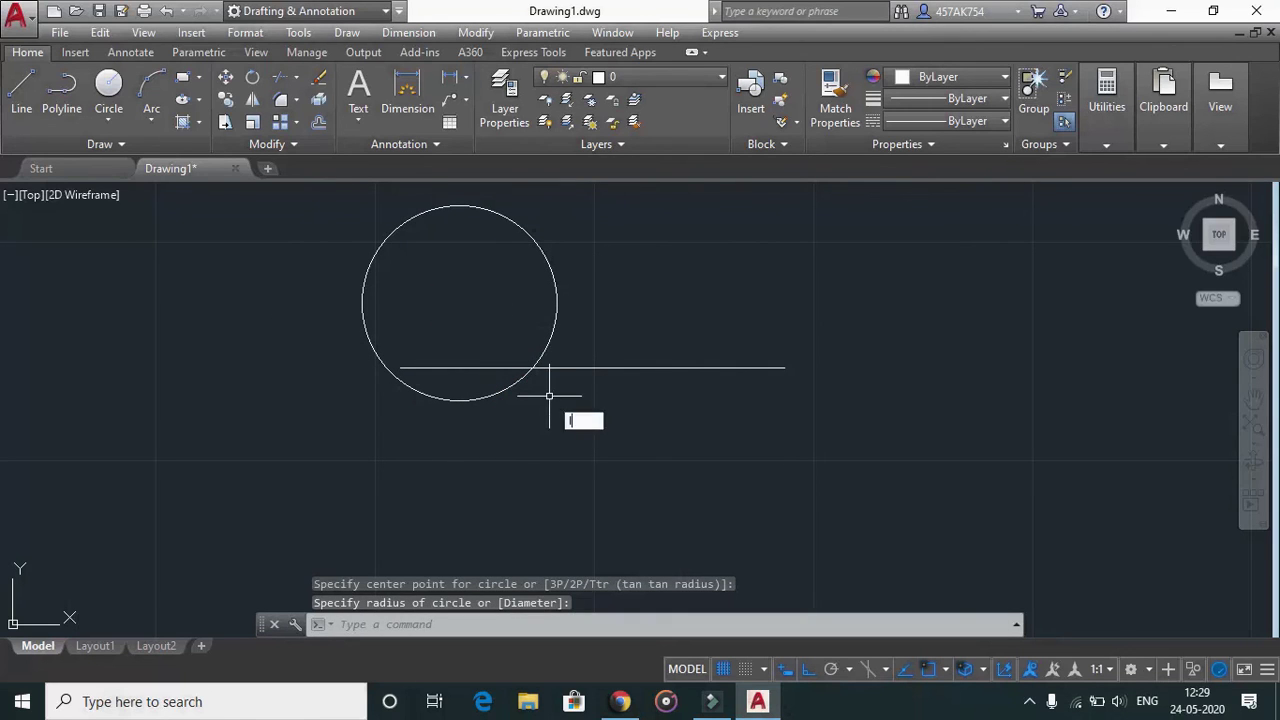
- Draw a line from the horizontal line's right end to the circle's upper right tangent point, and continue it to the horizontal line's left end
{"action": "key", "text": "Return"}
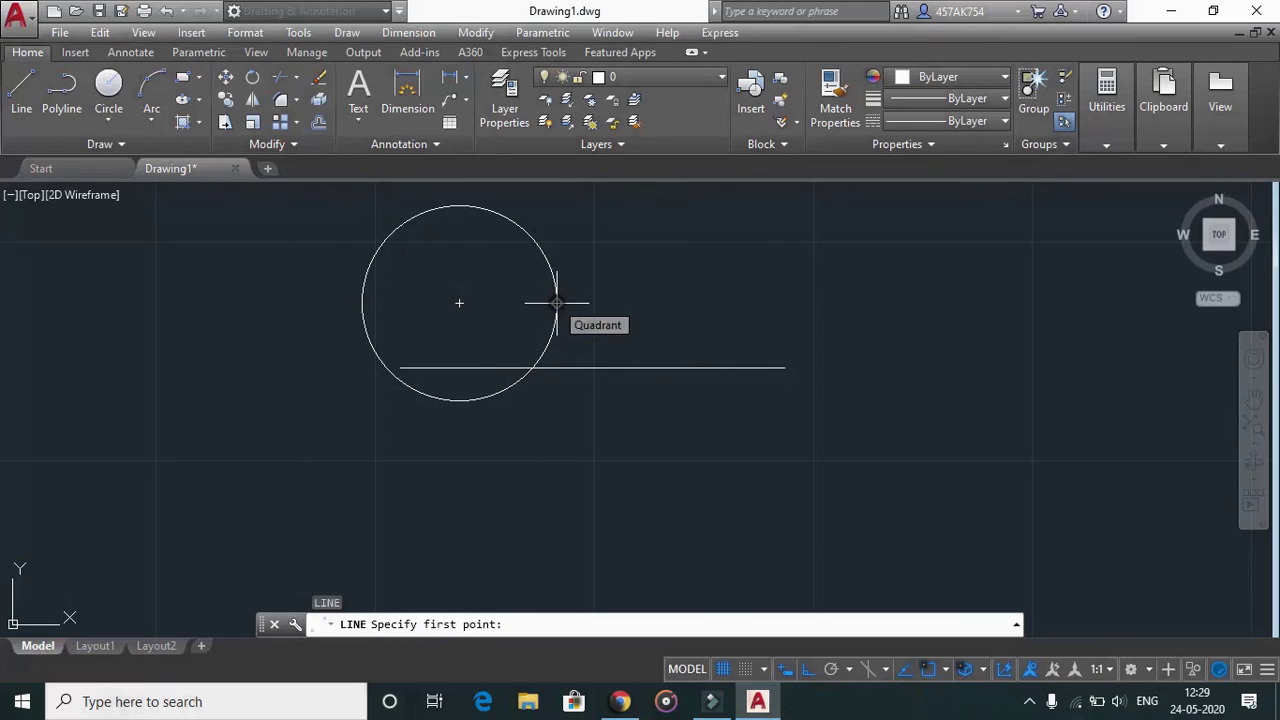
{"action": "left_click", "coordinate": [785, 367]}
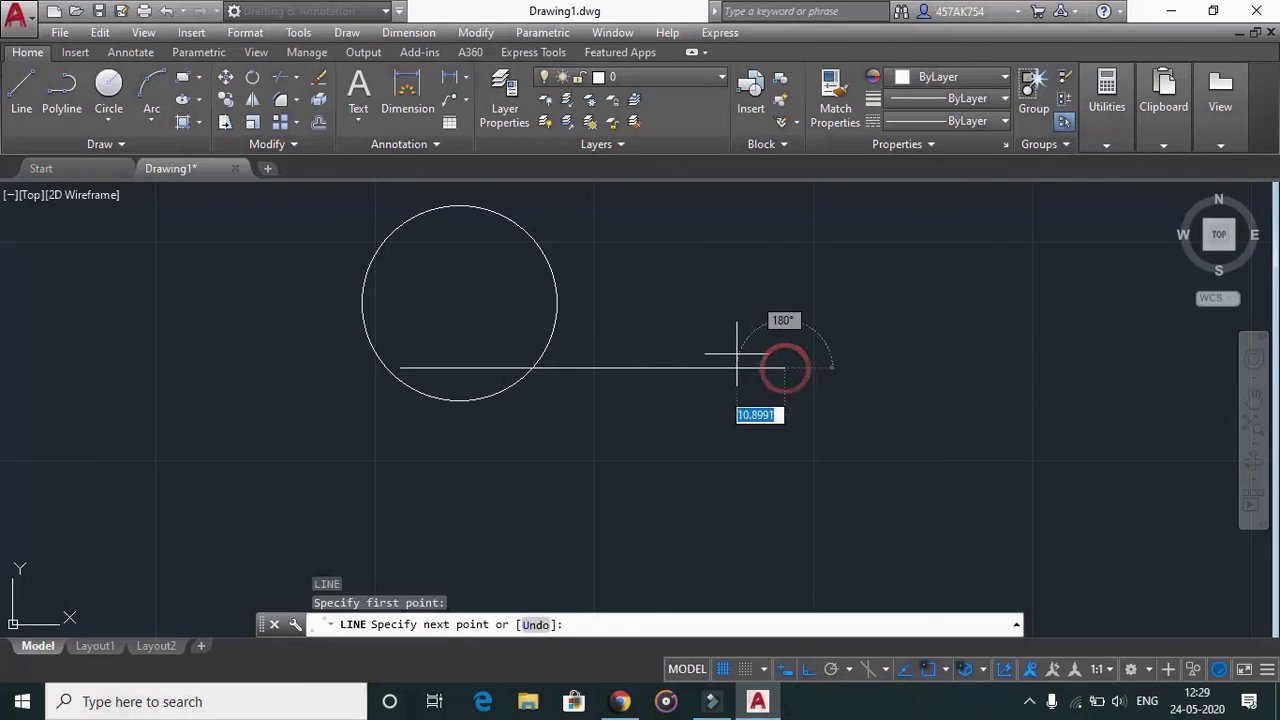
{"action": "left_click", "coordinate": [505, 217]}
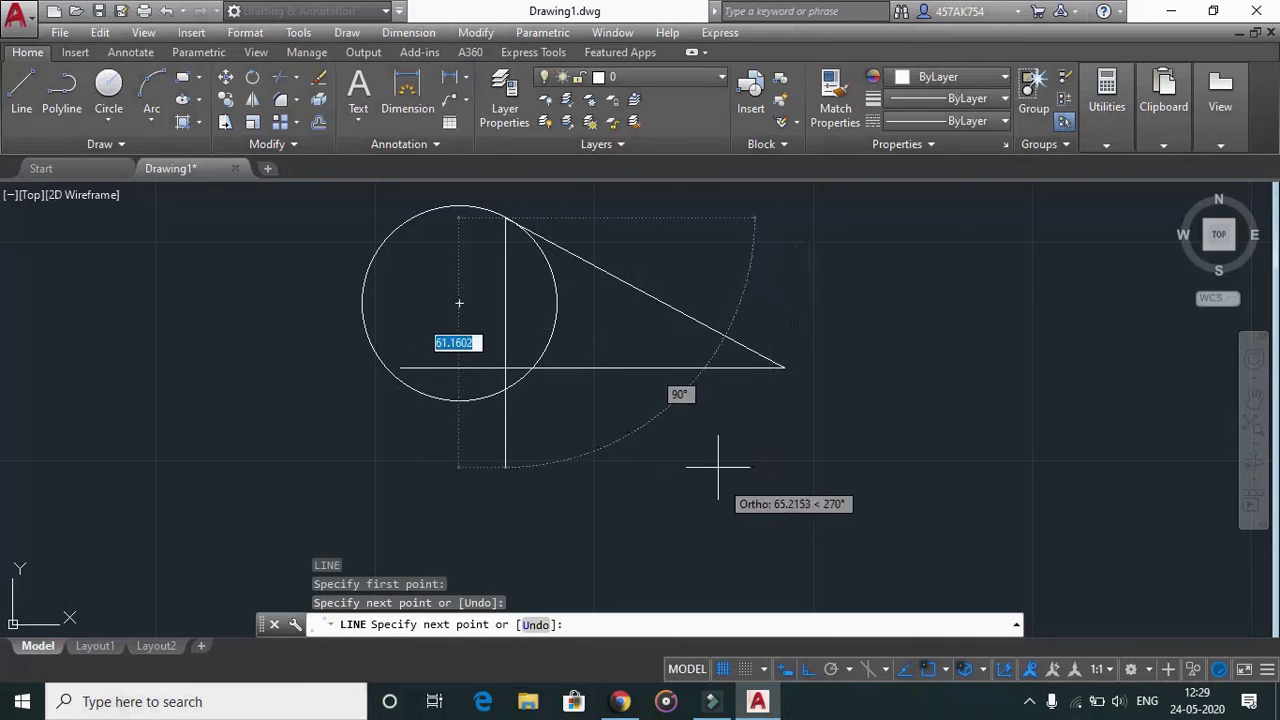
{"action": "left_click", "coordinate": [402, 367]}
{"action": "key", "text": "Escape"}
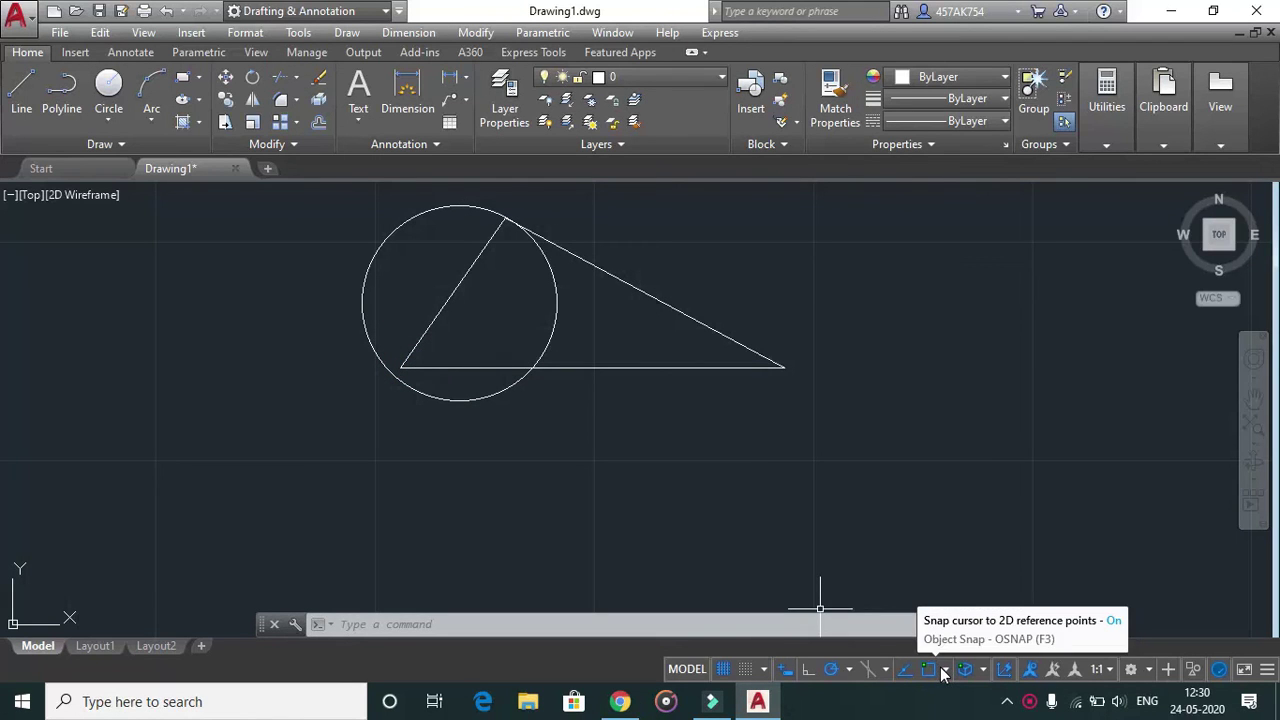
- Check the list of object snap modes and erase the circle together with the three lines
{"action": "left_click", "coordinate": [943, 669]}
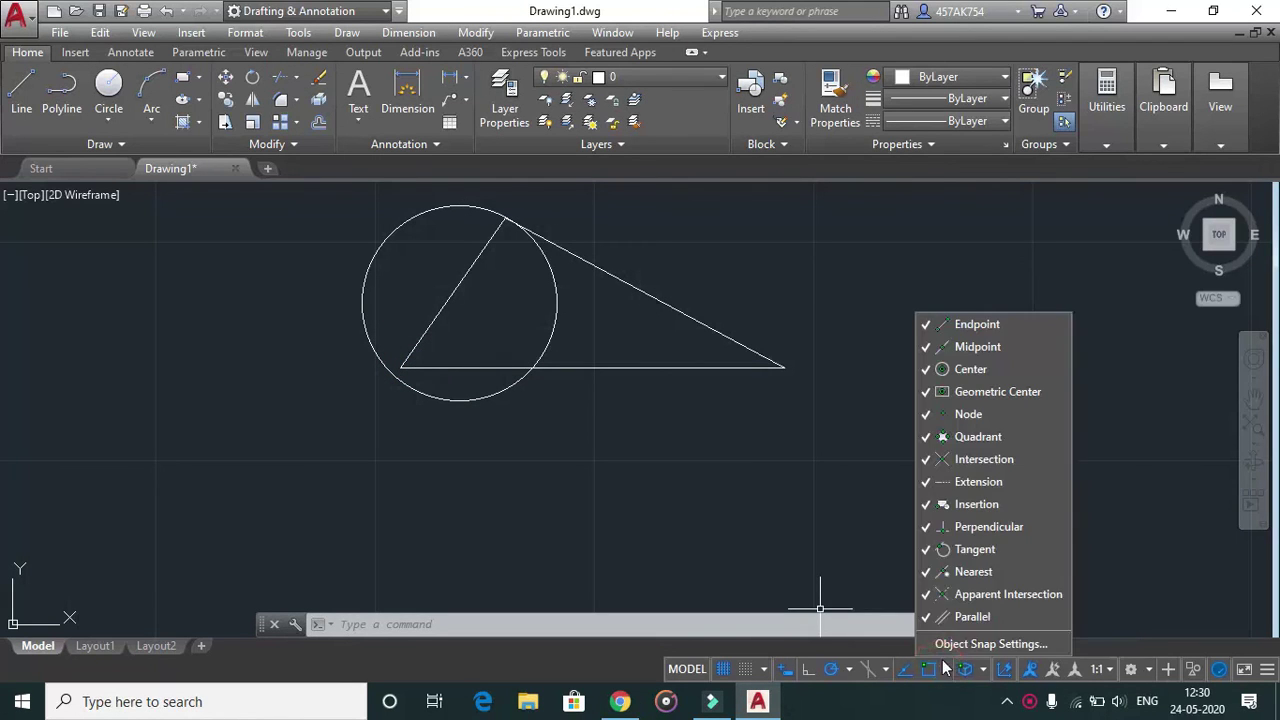
{"action": "left_click", "coordinate": [662, 432]}
{"action": "left_click", "coordinate": [870, 226]}
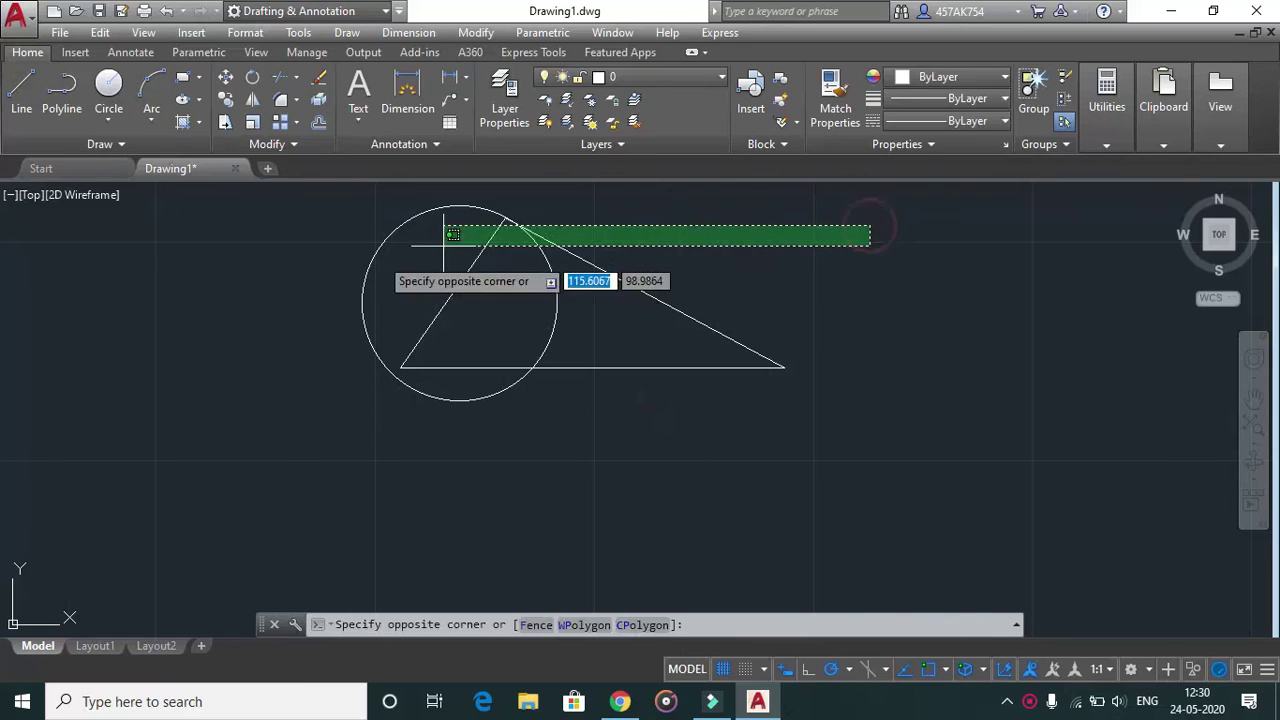
{"action": "left_click", "coordinate": [197, 378]}
{"action": "key", "text": "Delete"}
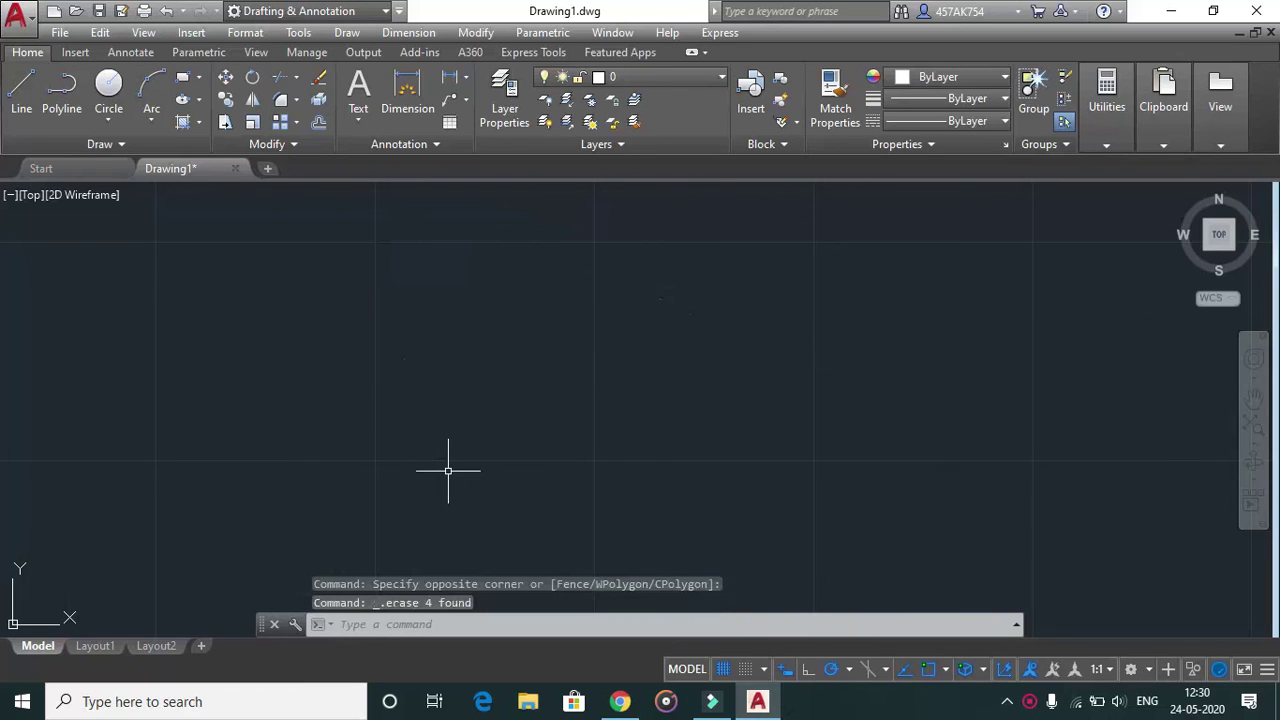
- Turn Ortho mode on and look through the list of tools that can be shown in the status bar
{"action": "key", "text": "F10"}
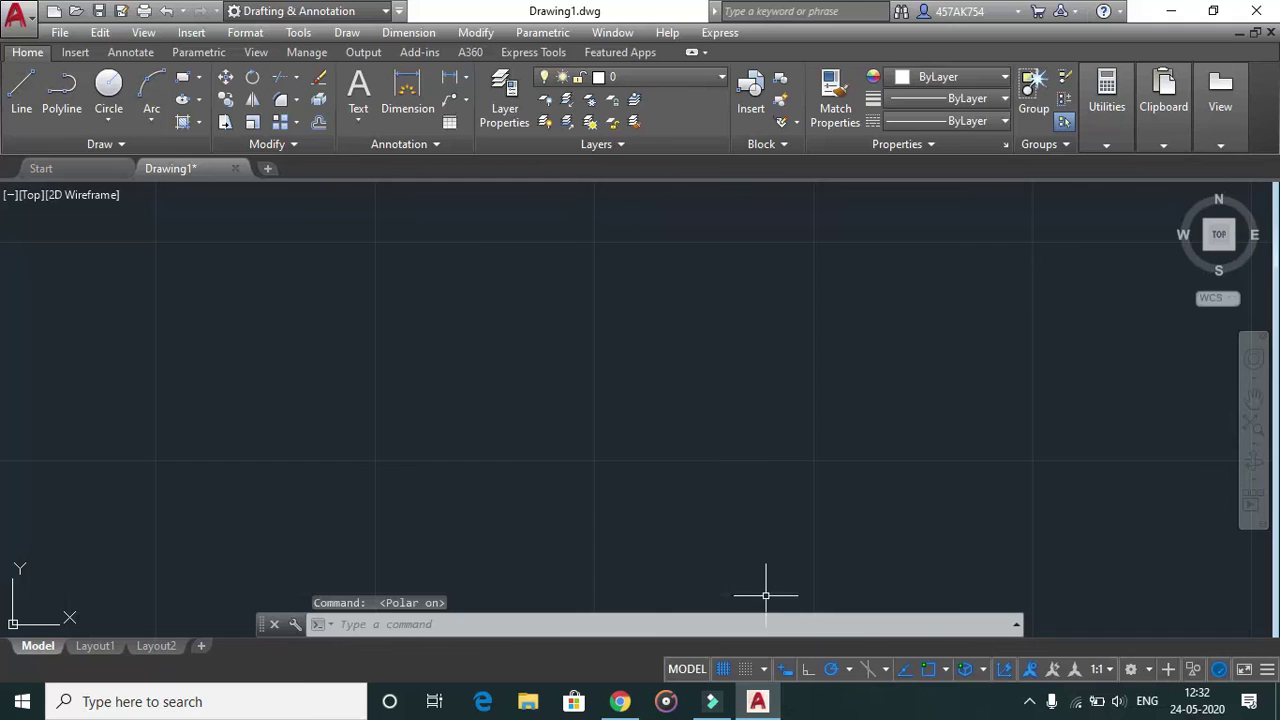
{"action": "left_click", "coordinate": [809, 668]}
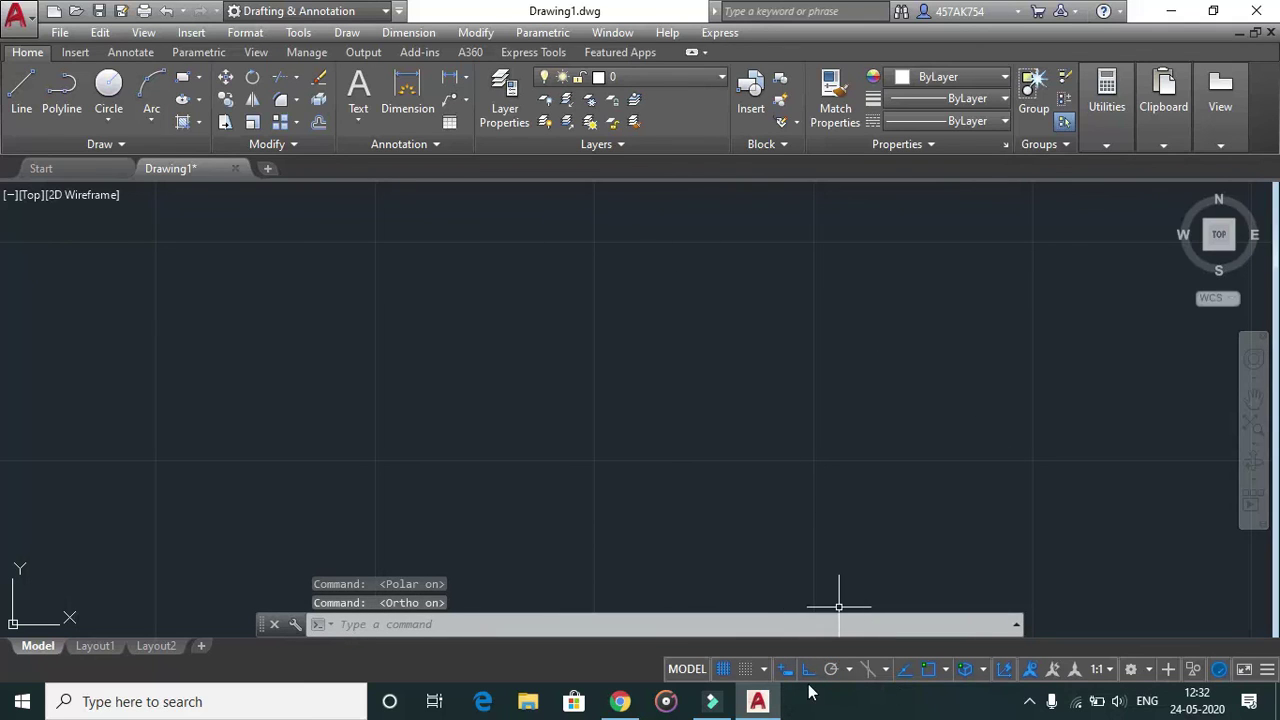
{"action": "left_click", "coordinate": [1266, 672]}
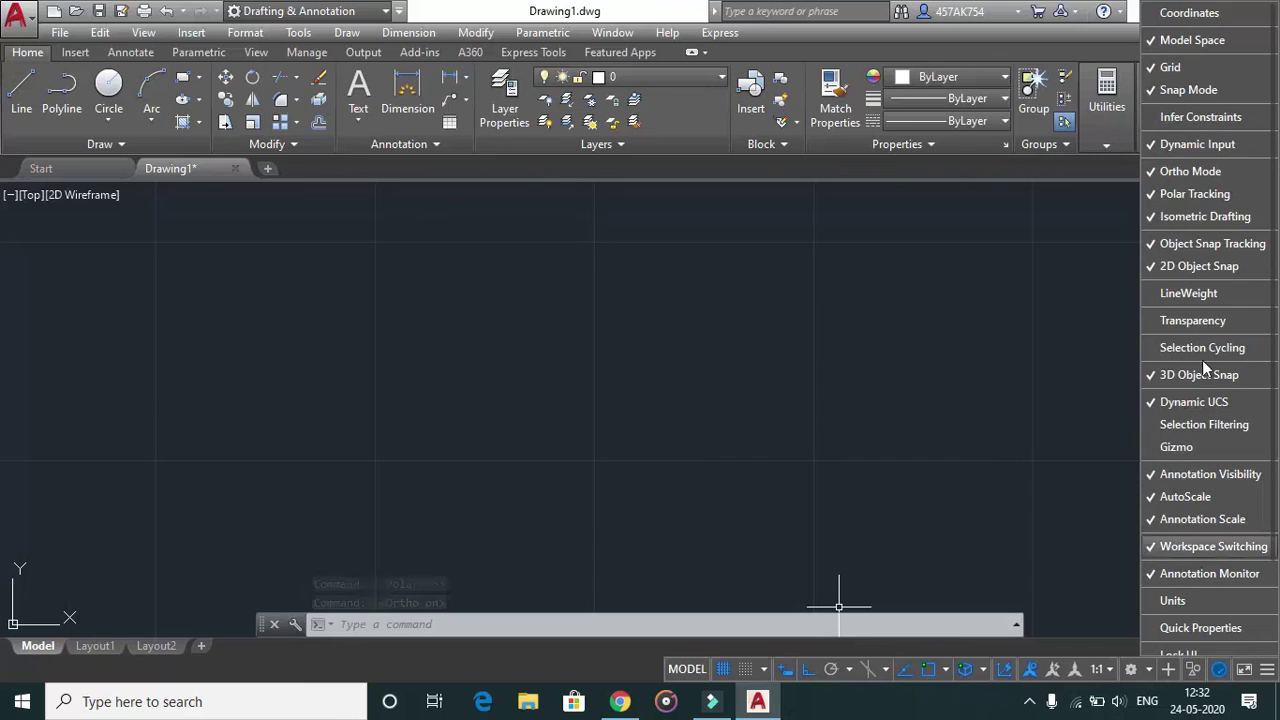
{"action": "left_click", "coordinate": [1046, 508]}
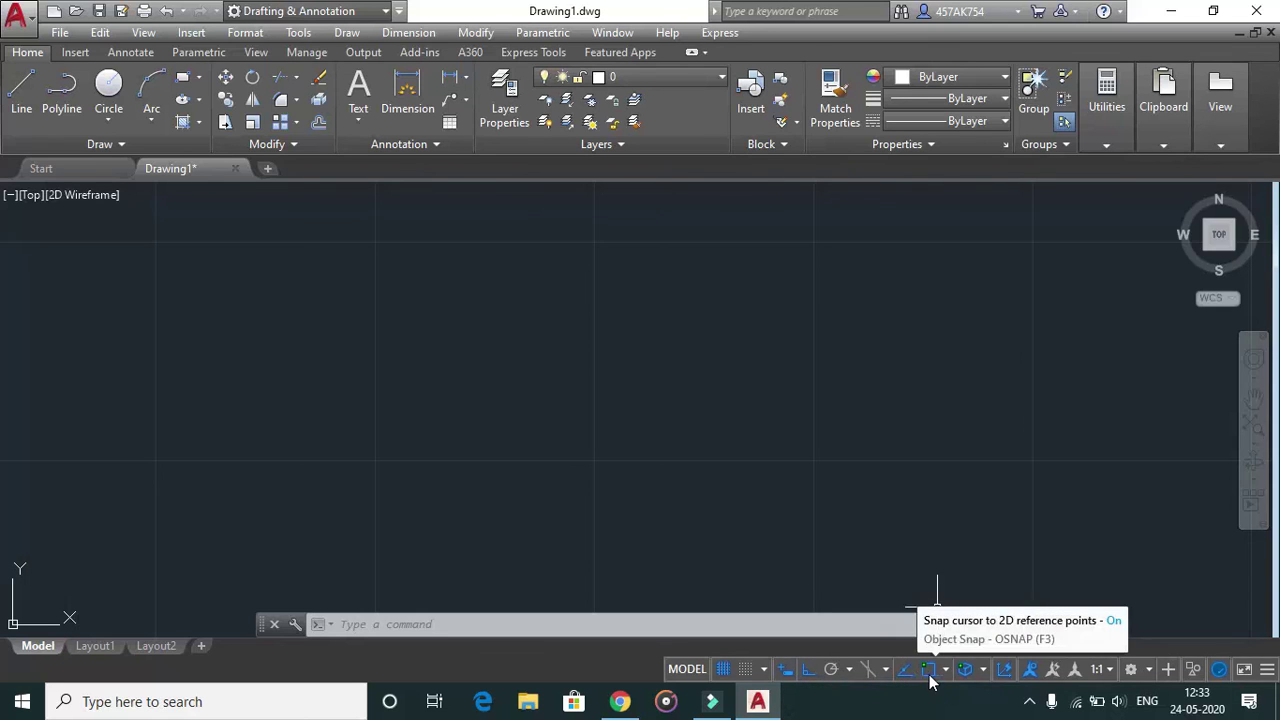
- Draw a circle with a radius of about 40 units in the left half of the drawing area
{"action": "left_click", "coordinate": [109, 88]}
{"action": "left_click", "coordinate": [455, 387]}
{"action": "left_click", "coordinate": [629, 452]}
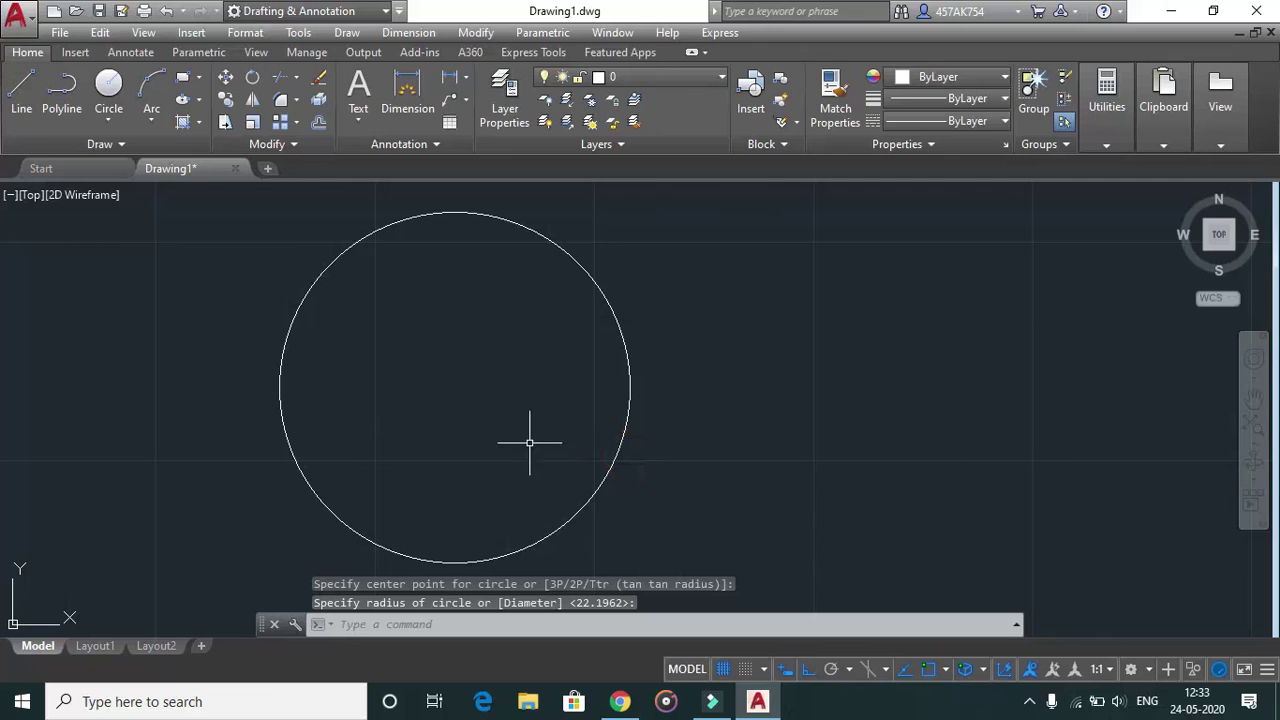
- Draw a horizontal line through the circle's centre, tracked from the centre snap and extending beyond the circle on both sides
{"action": "left_click", "coordinate": [21, 92]}
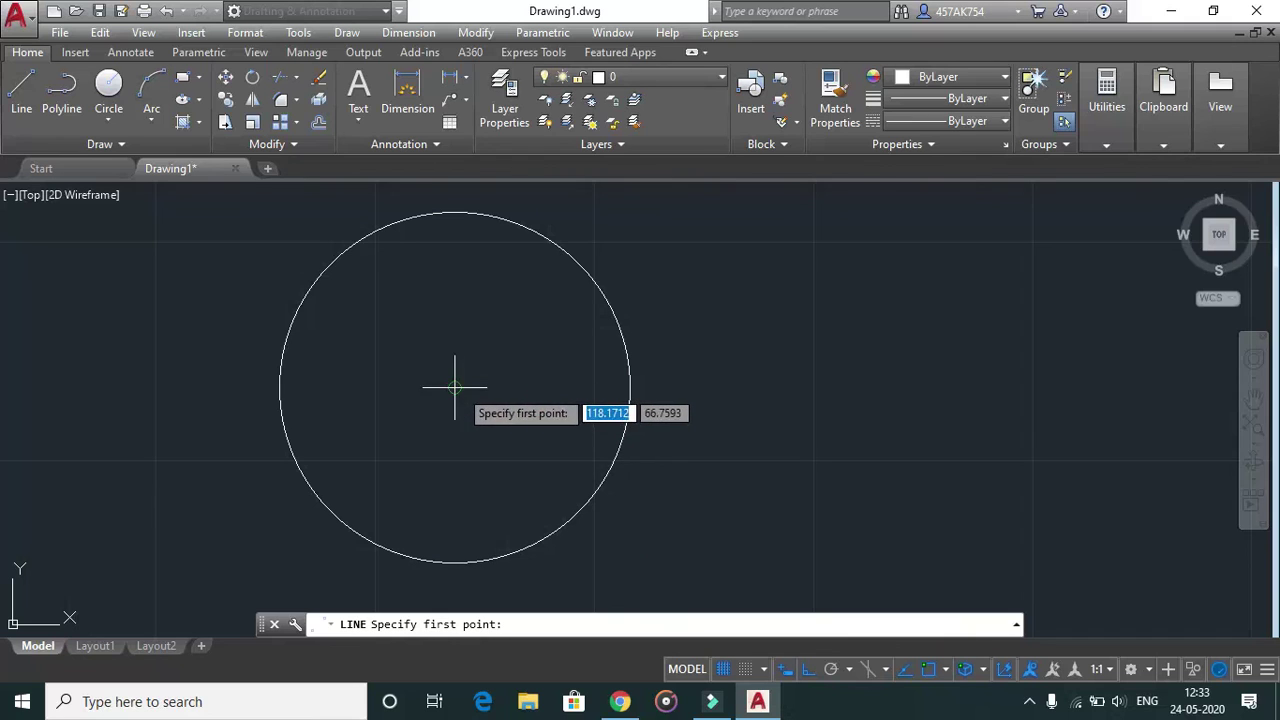
{"action": "left_click", "coordinate": [742, 387]}
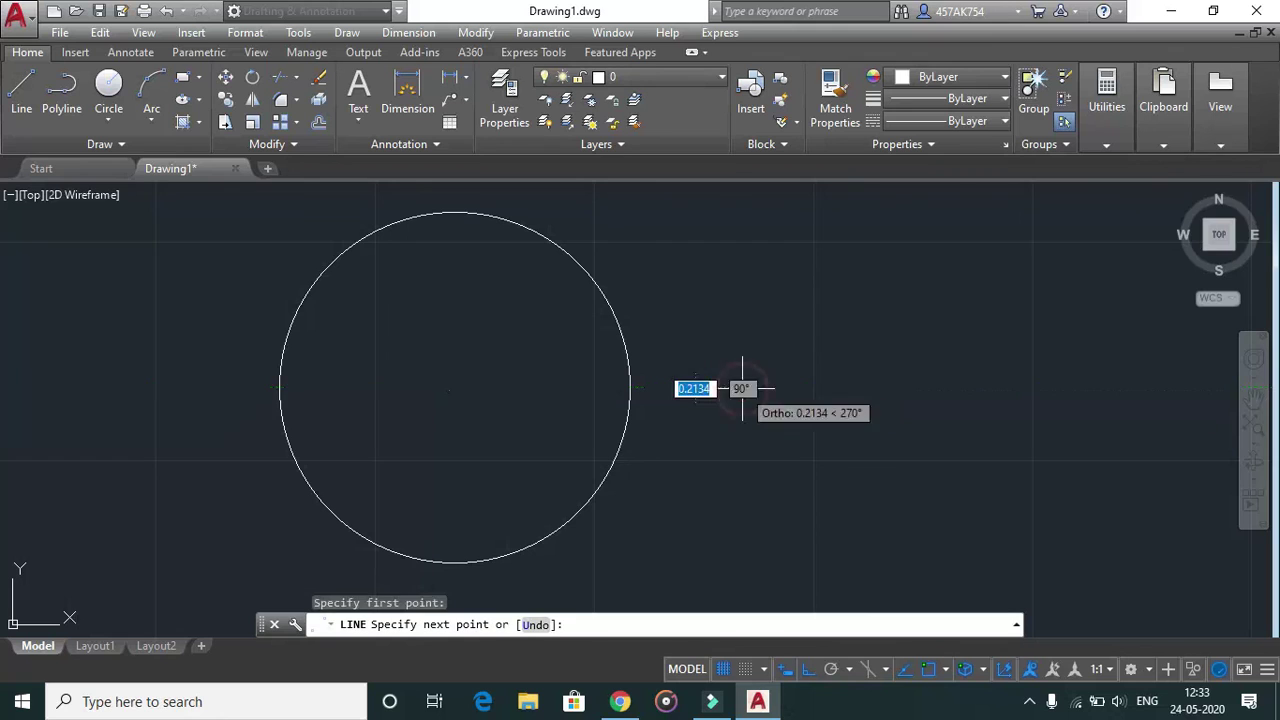
{"action": "left_click", "coordinate": [142, 377]}
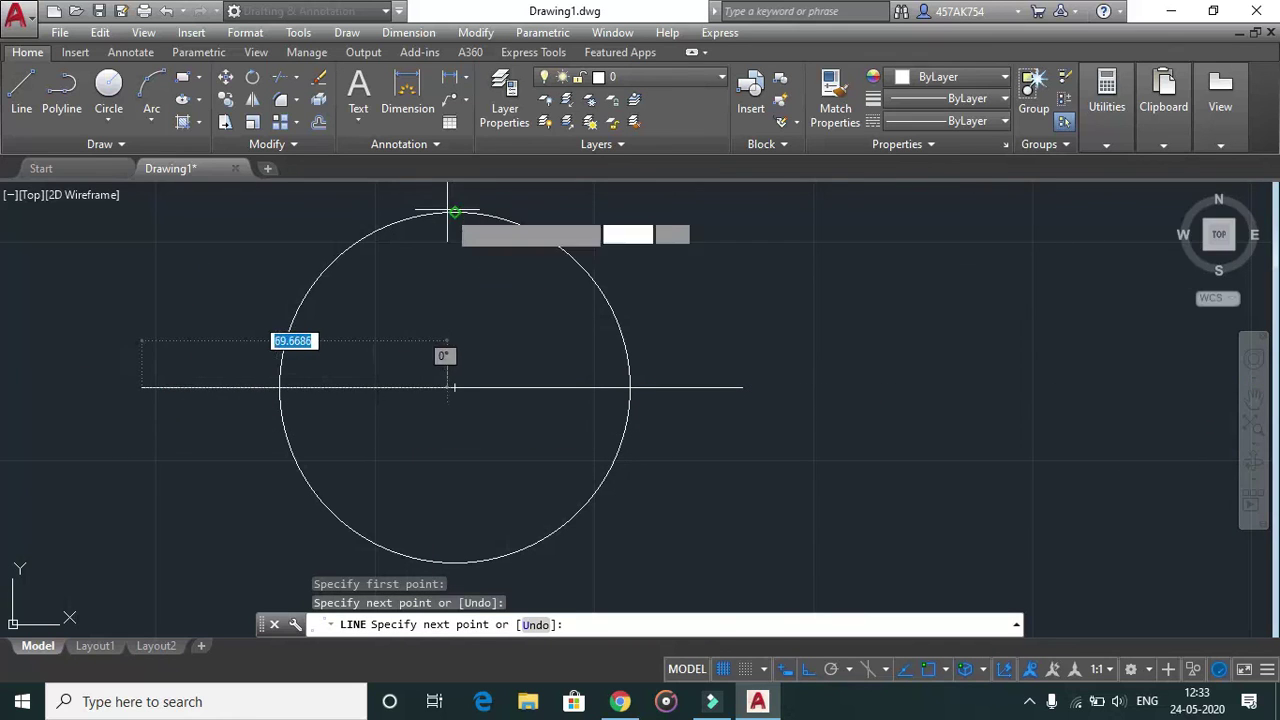
{"action": "key", "text": "Escape"}
- Draw a vertical line inside the circle that is aligned with its top quadrant and crosses the horizontal line at the centre
{"action": "left_click", "coordinate": [32, 88]}
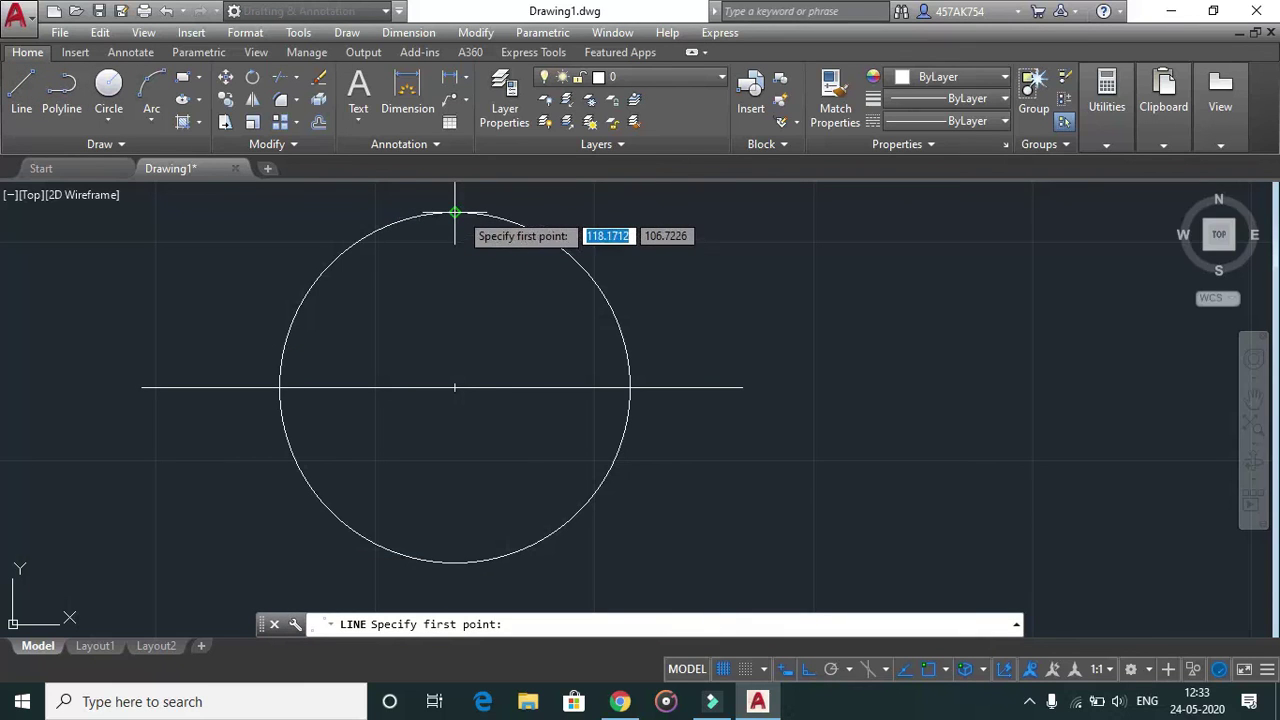
{"action": "left_click", "coordinate": [454, 305]}
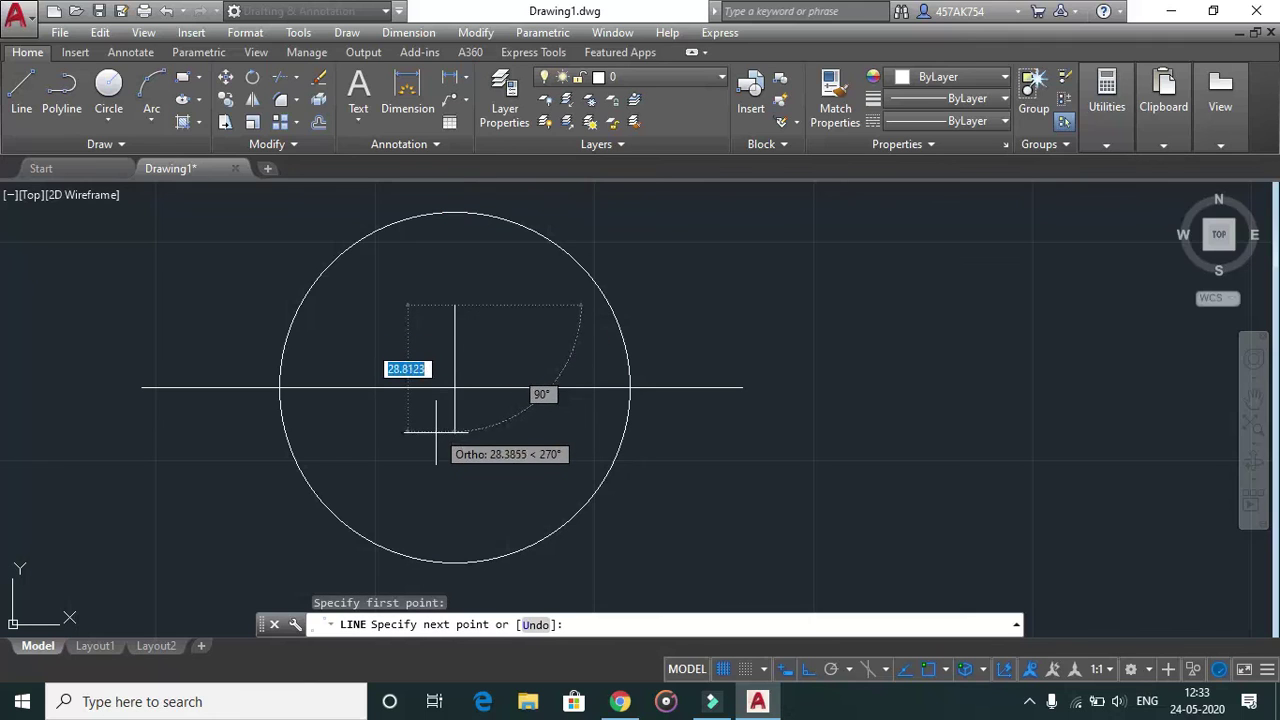
{"action": "left_click", "coordinate": [435, 477]}
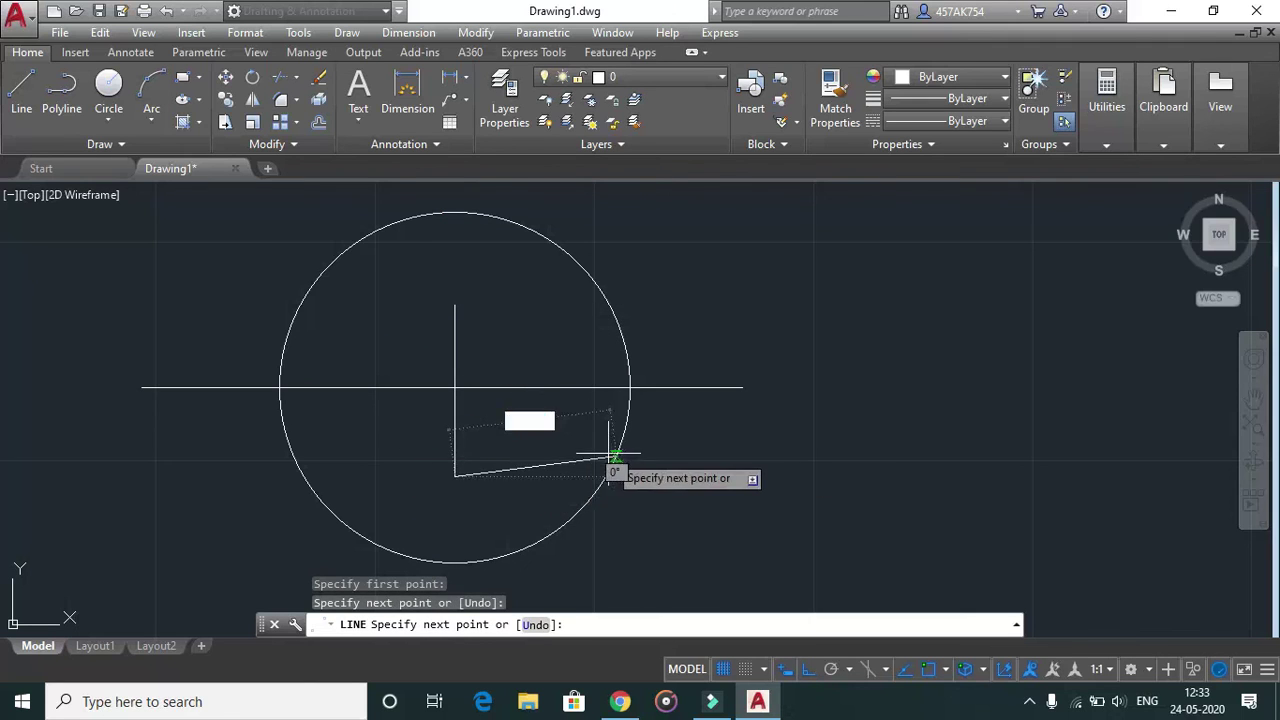
{"action": "key", "text": "Escape"}
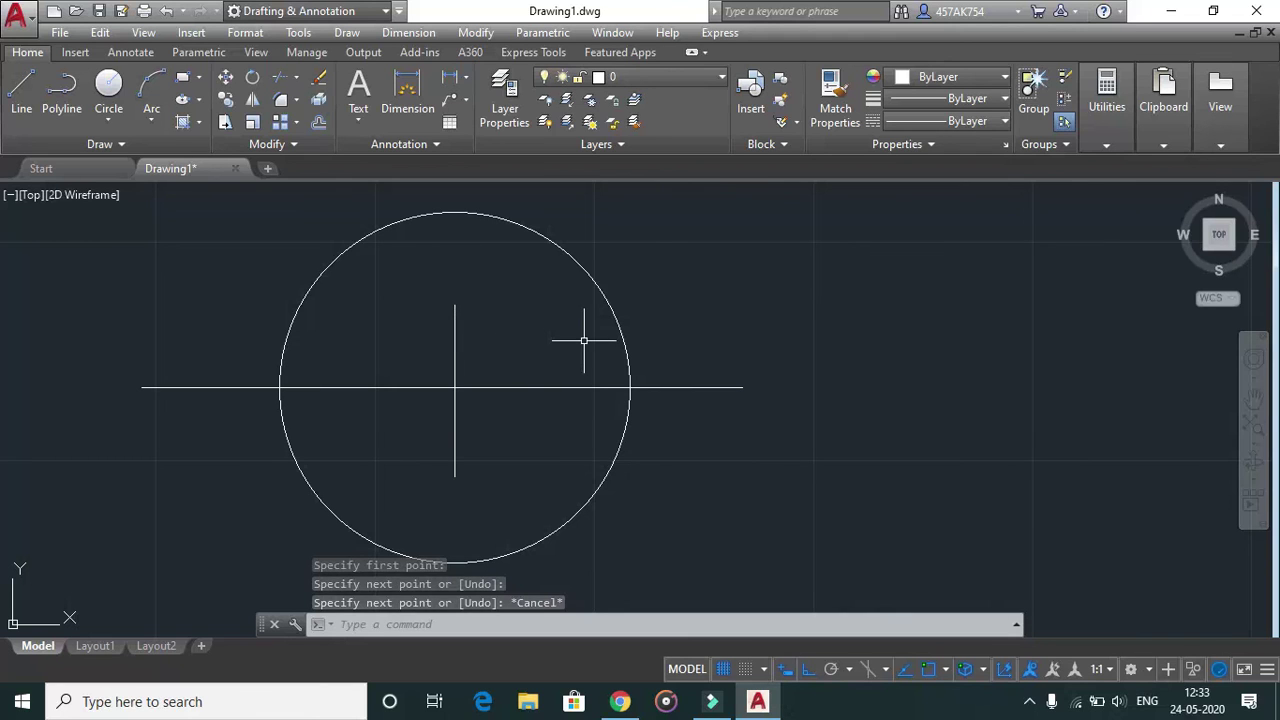
- Turn polar tracking off and erase the circle with its horizontal and vertical lines
{"action": "key", "text": "F10"}
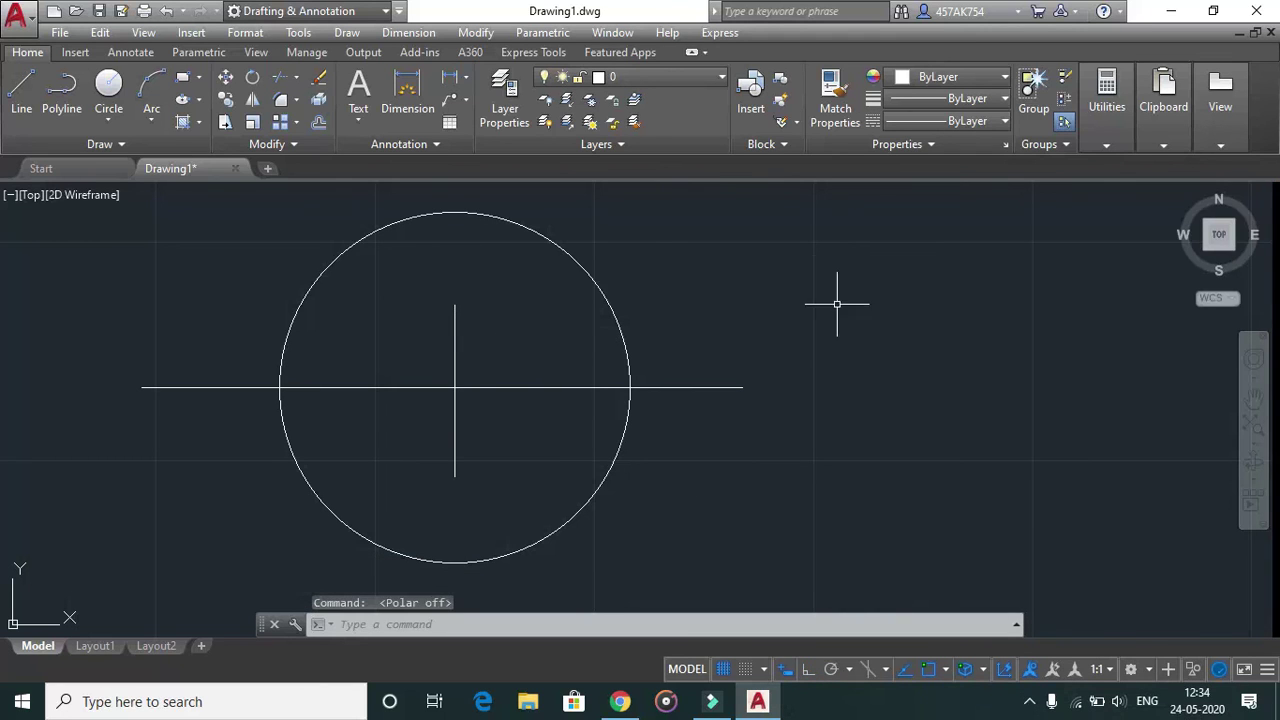
{"action": "left_click", "coordinate": [808, 238]}
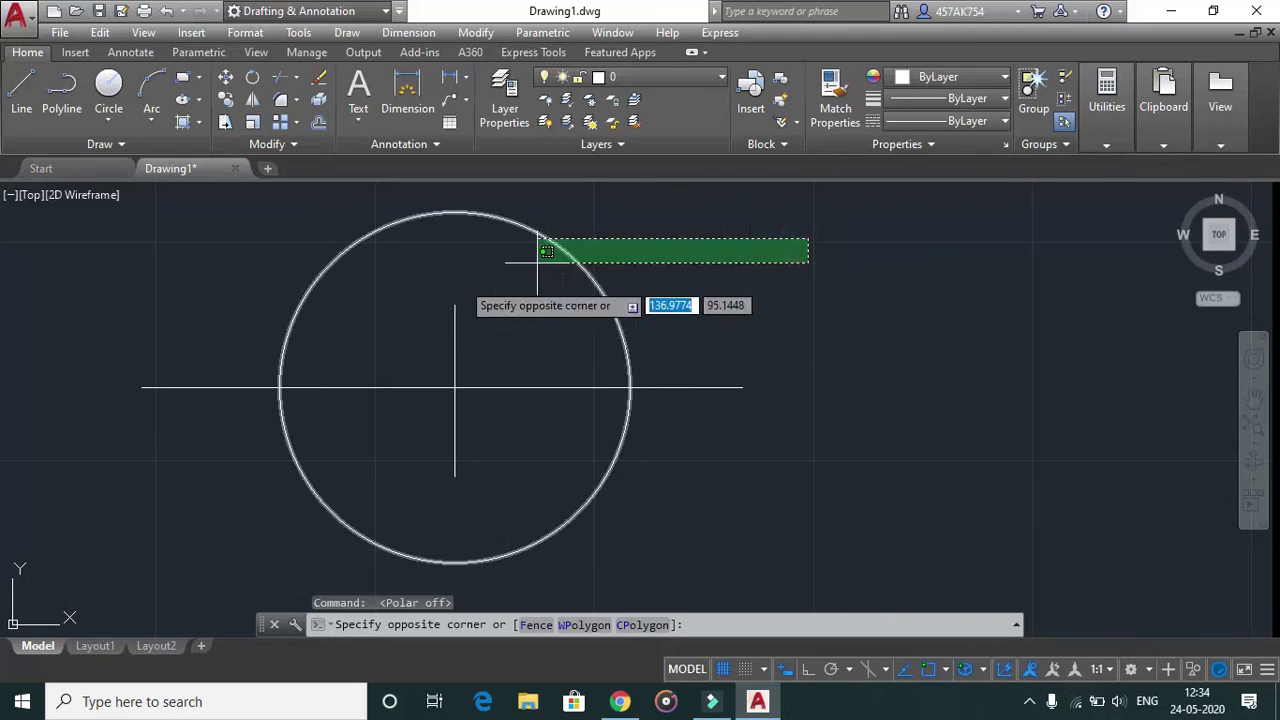
{"action": "left_click", "coordinate": [215, 443]}
{"action": "key", "text": "Delete"}
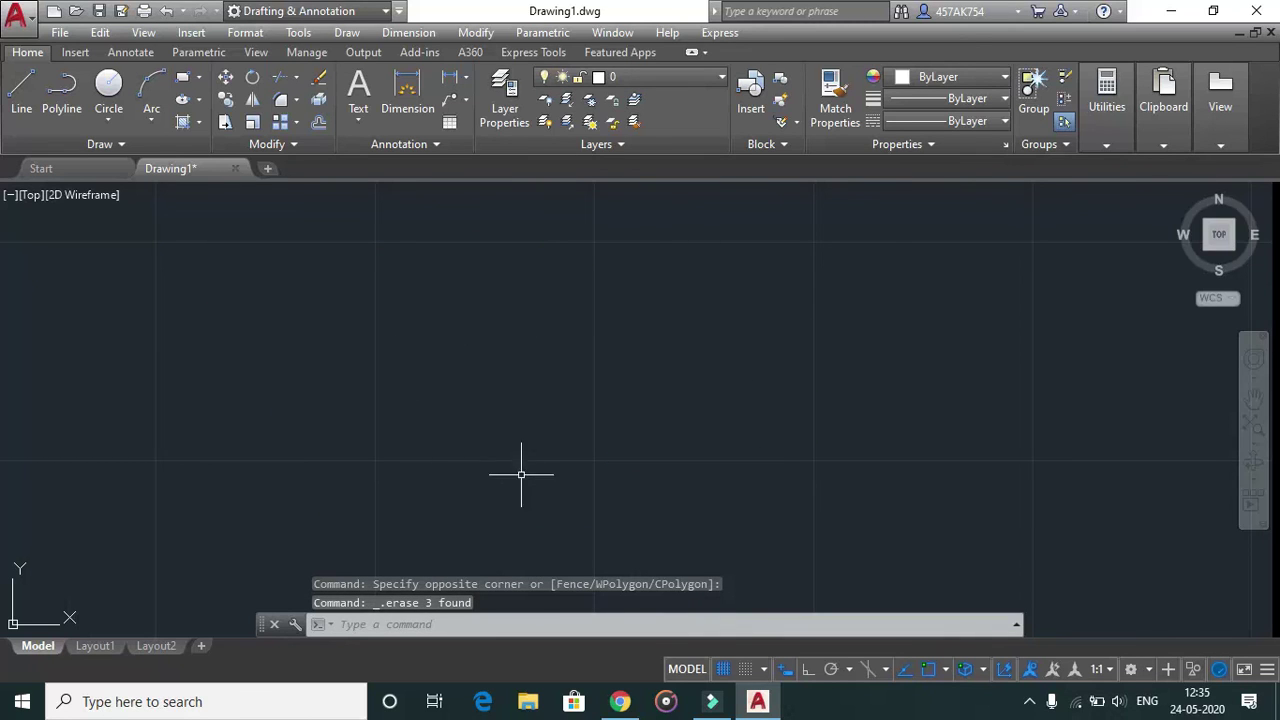
{"action": "right_click", "coordinate": [507, 293]}
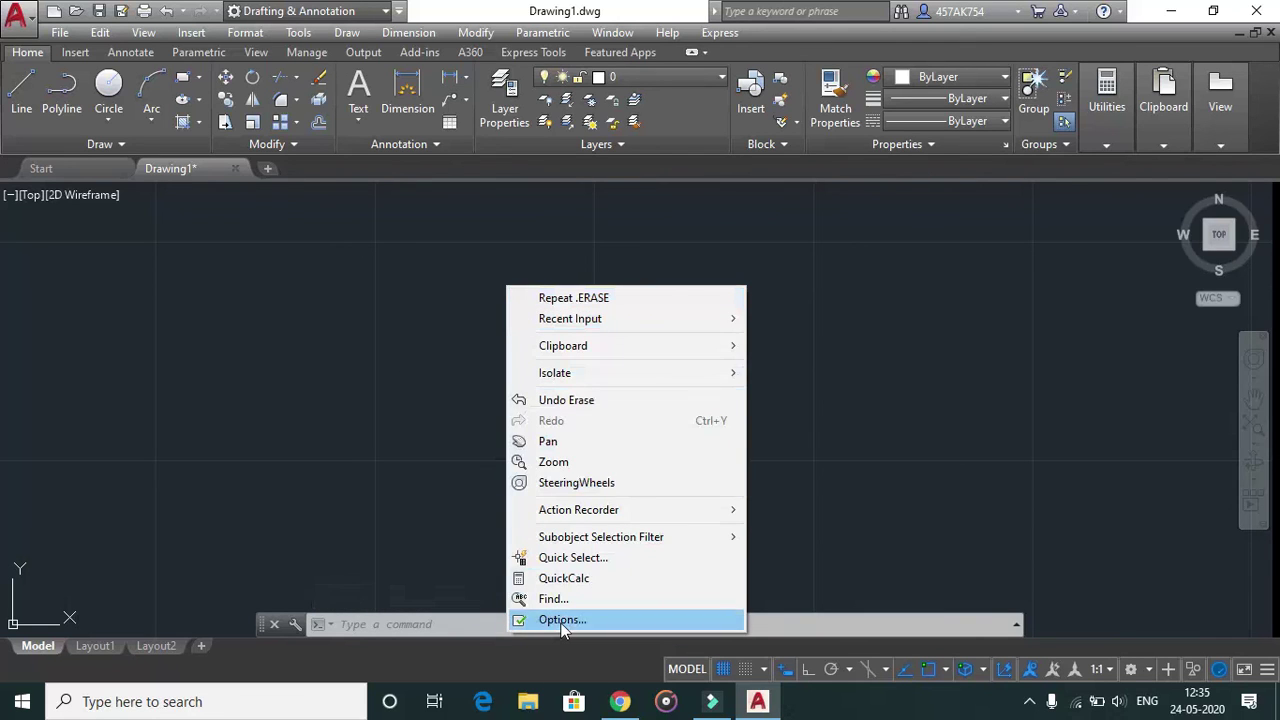
{"action": "key", "text": "Escape"}
{"action": "left_click", "coordinate": [416, 378]}
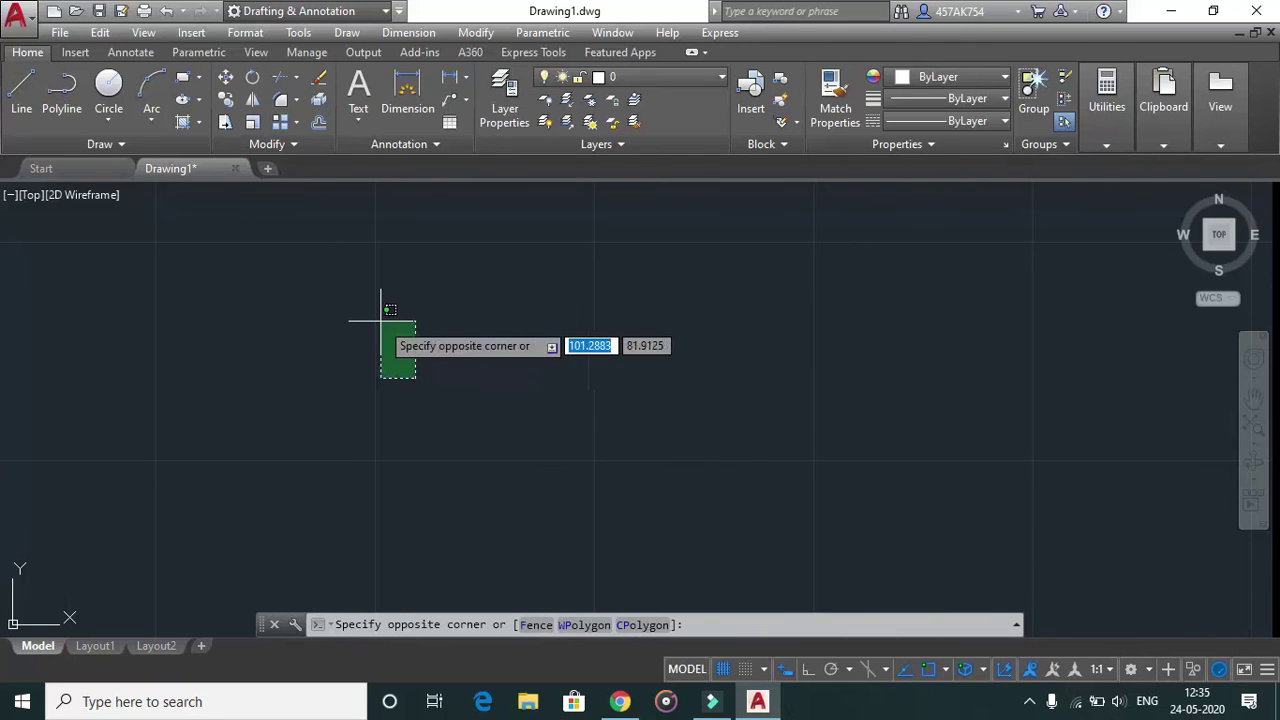
{"action": "key", "text": "Escape"}
- Open the Display settings of the program options with the OPTIONS command
{"action": "type", "text": "op"}
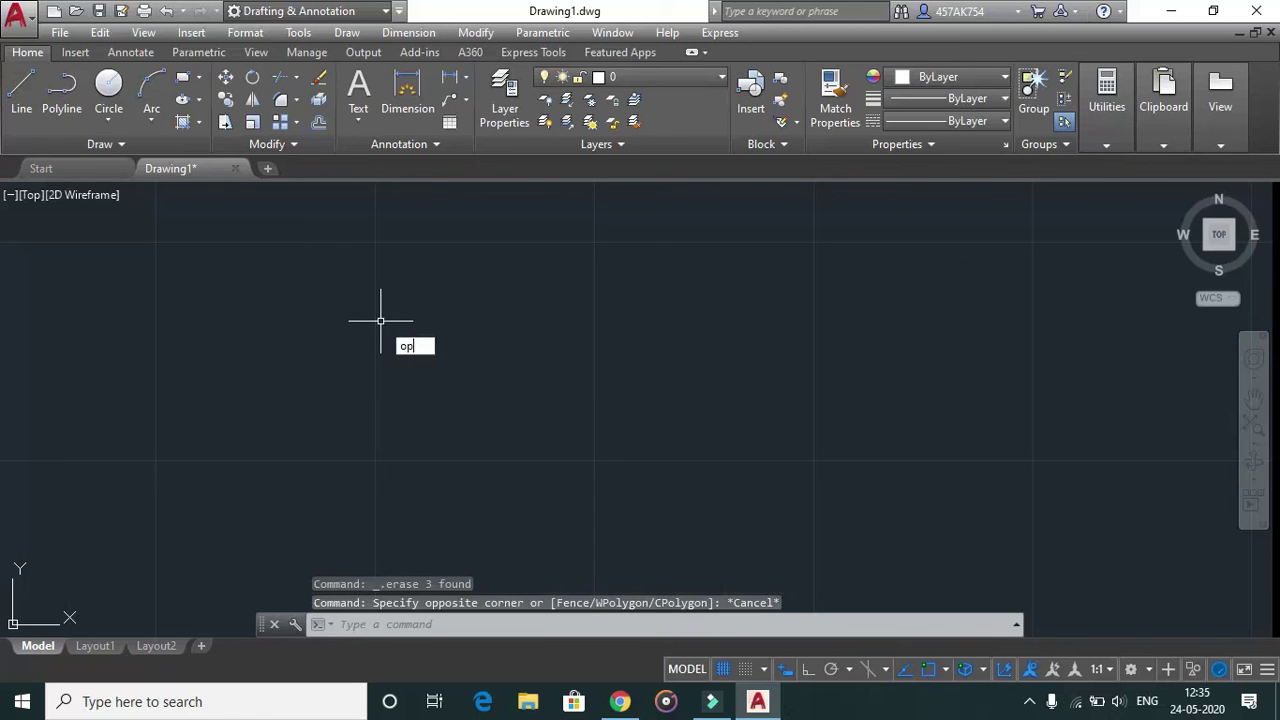
{"action": "left_click", "coordinate": [447, 365]}
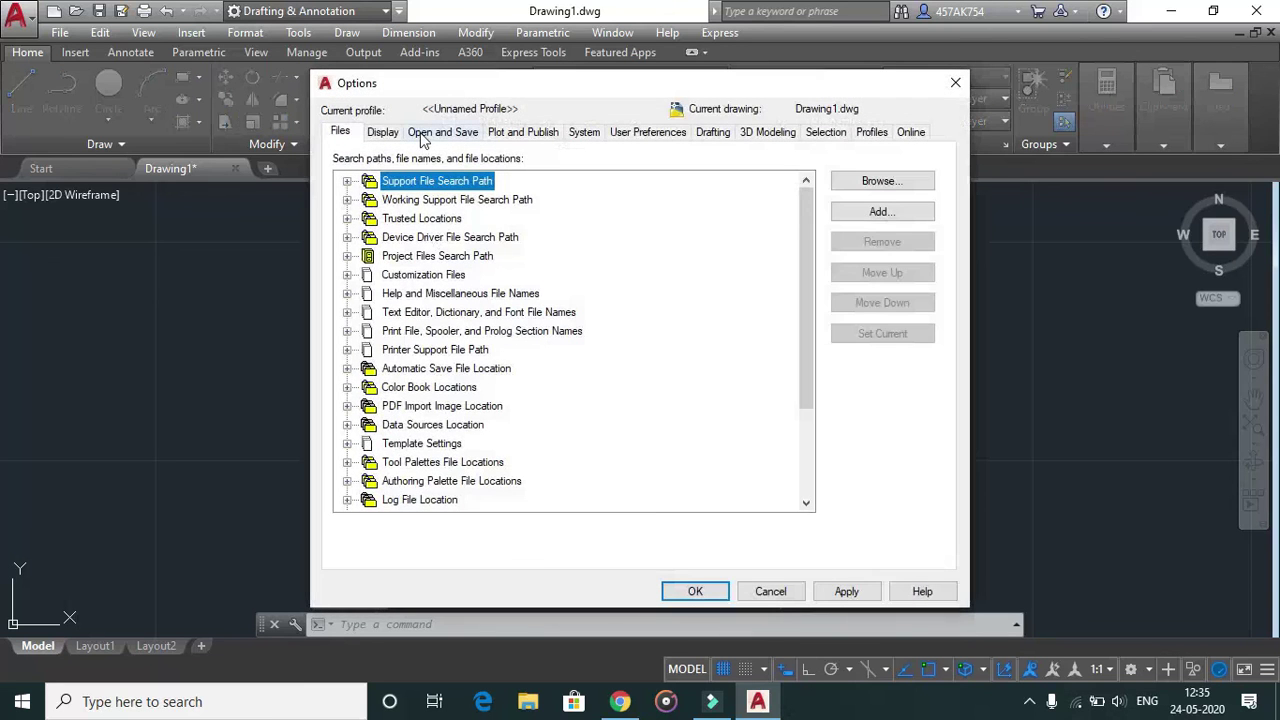
{"action": "left_click", "coordinate": [380, 132]}
- Set the uniform background colour of the 2D model space to Yellow
{"action": "left_click", "coordinate": [385, 413]}
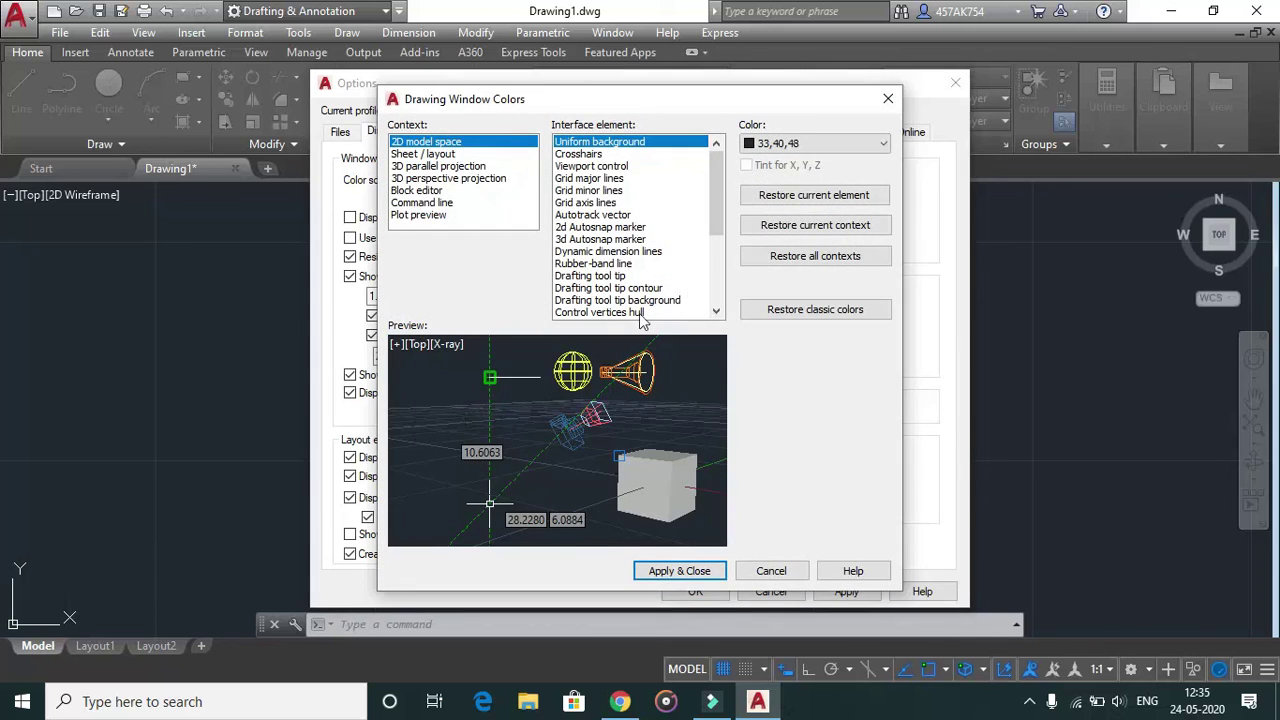
{"action": "left_click", "coordinate": [808, 143]}
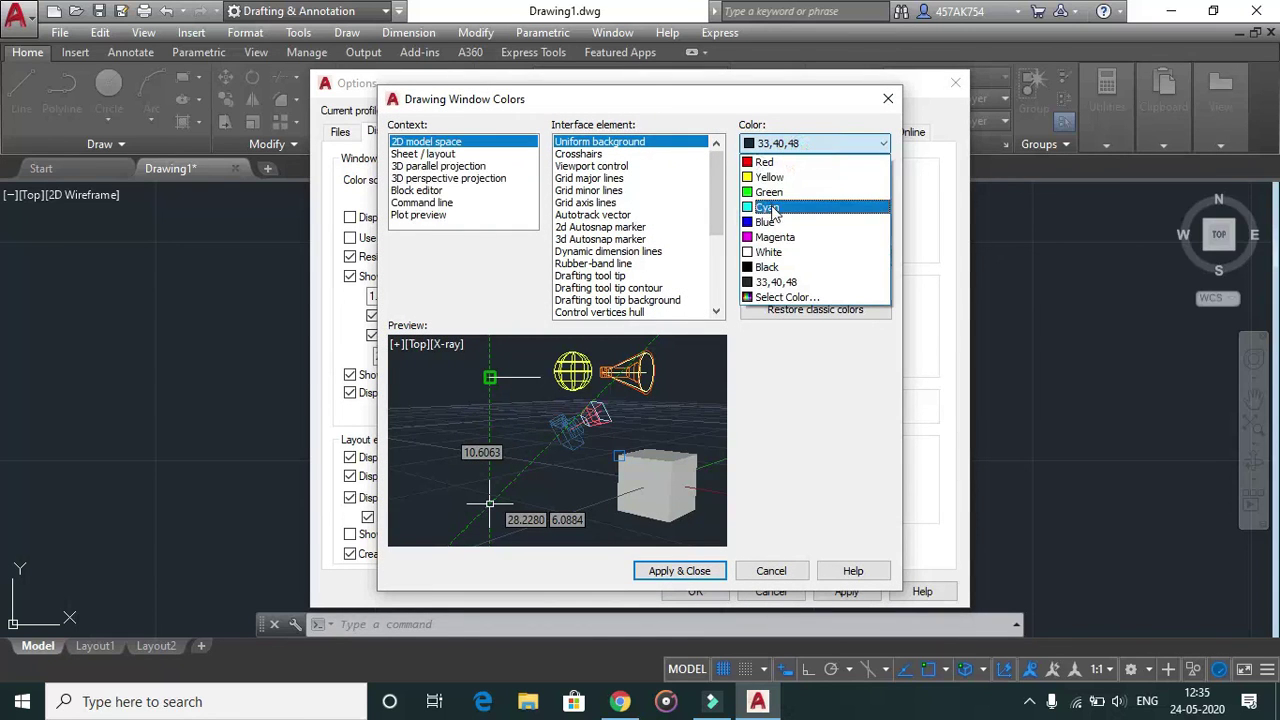
{"action": "left_click", "coordinate": [776, 180]}
{"action": "left_click", "coordinate": [705, 574]}
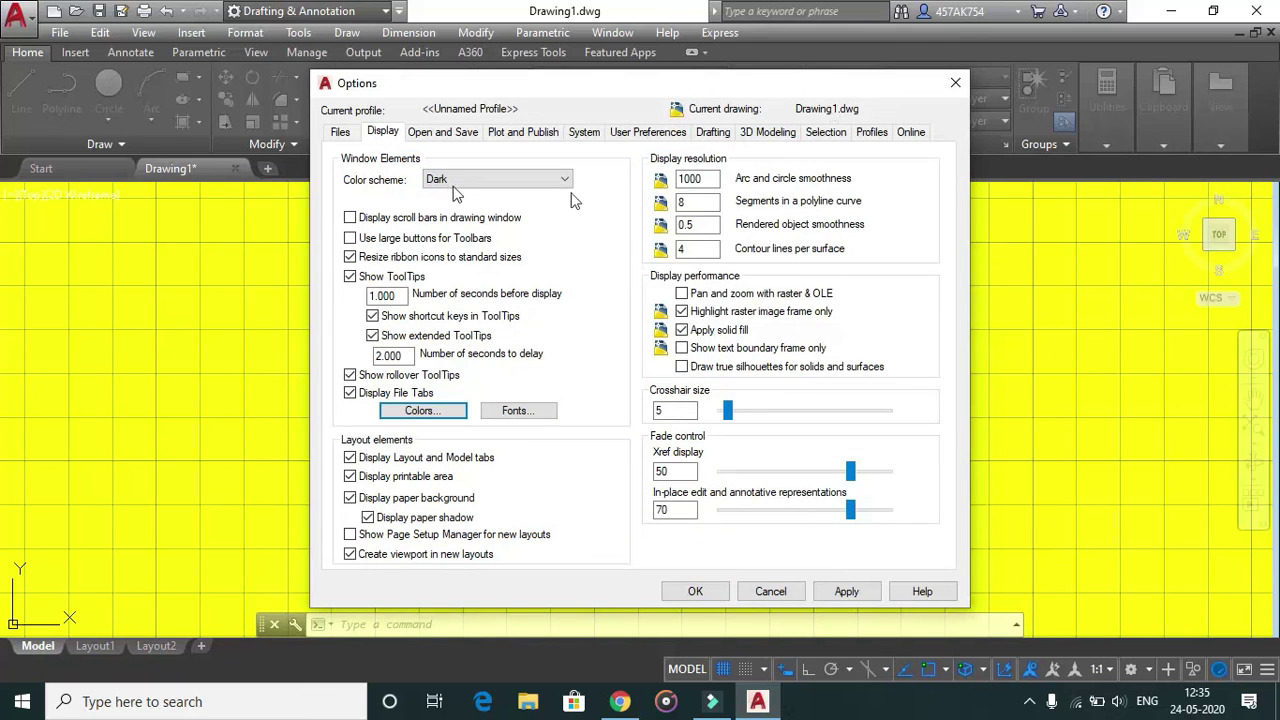
- Set the 2D model space's uniform background colour to Black, apply the options, and turn polar tracking off
{"action": "left_click", "coordinate": [410, 414]}
{"action": "left_click", "coordinate": [822, 143]}
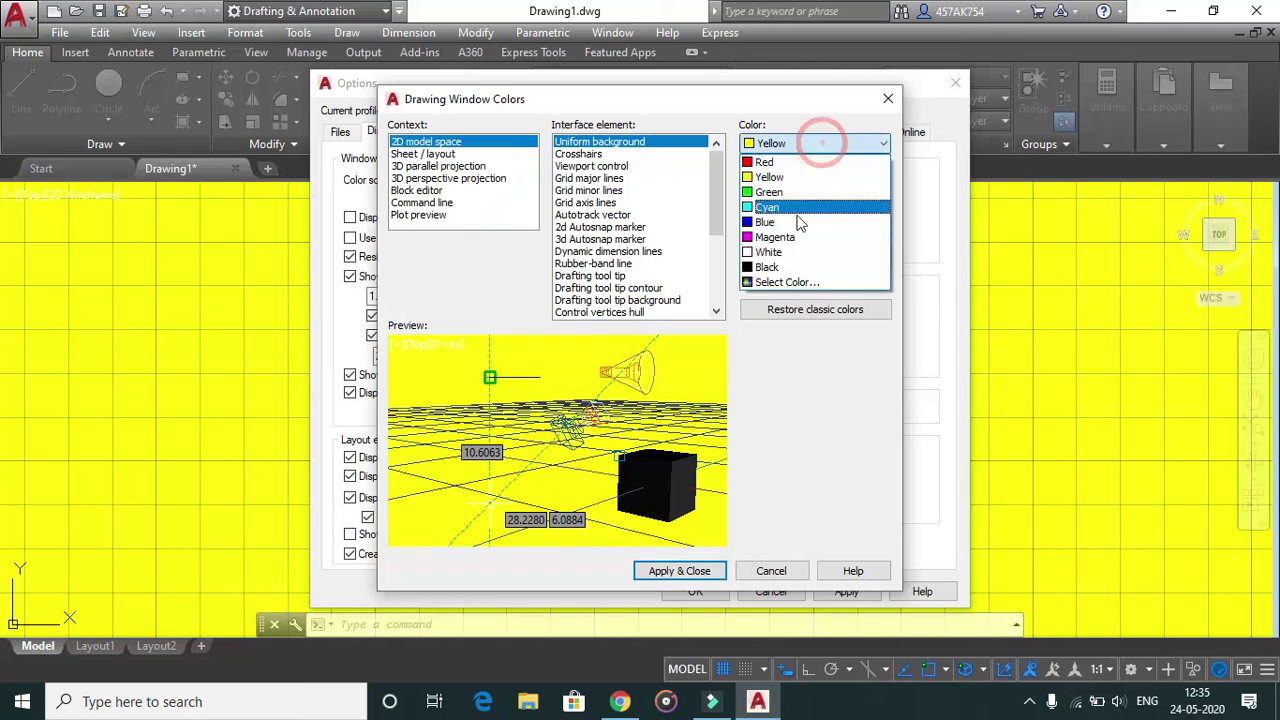
{"action": "left_click", "coordinate": [779, 262]}
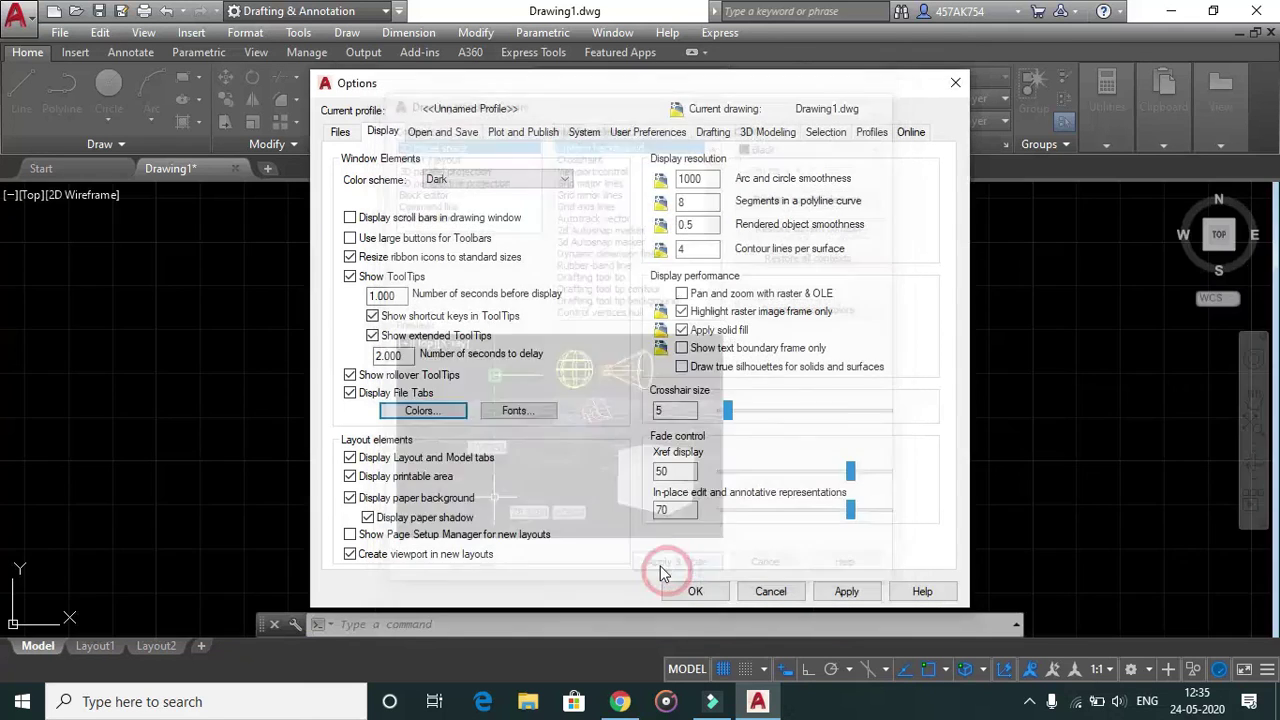
{"action": "left_click", "coordinate": [667, 571]}
{"action": "left_click", "coordinate": [840, 591]}
{"action": "left_click", "coordinate": [697, 592]}
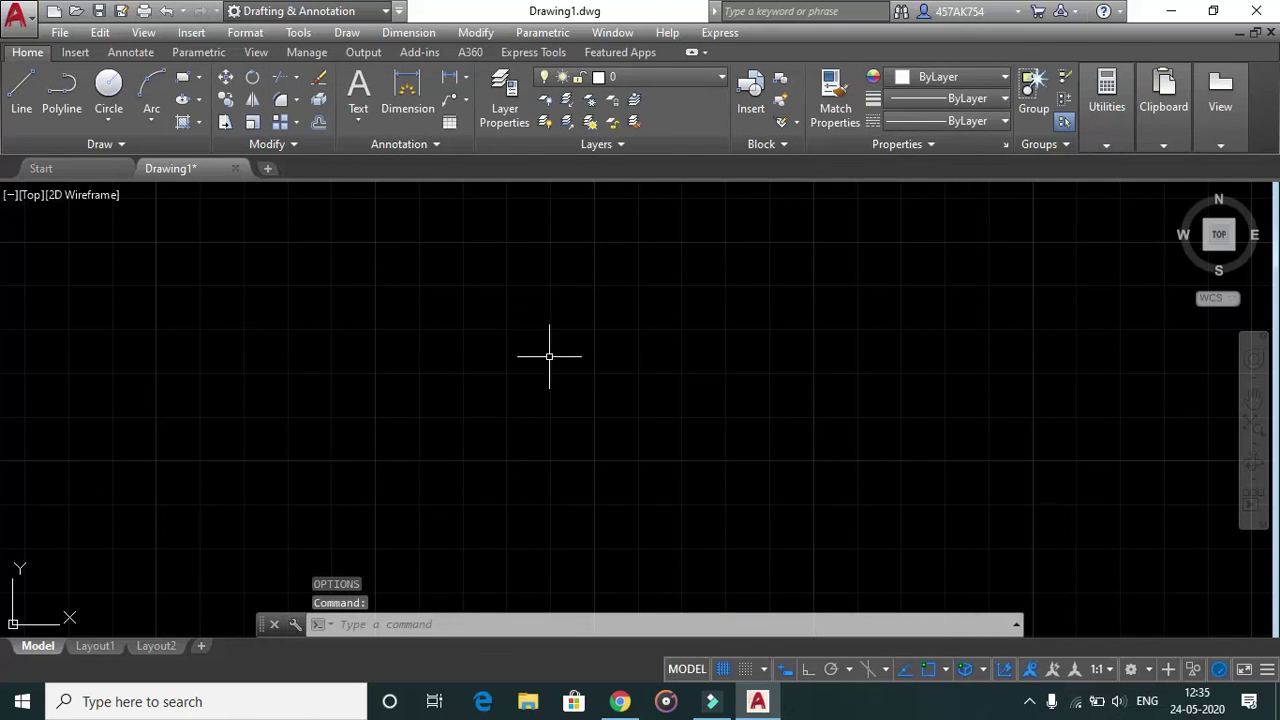
{"action": "key", "text": "F10"}
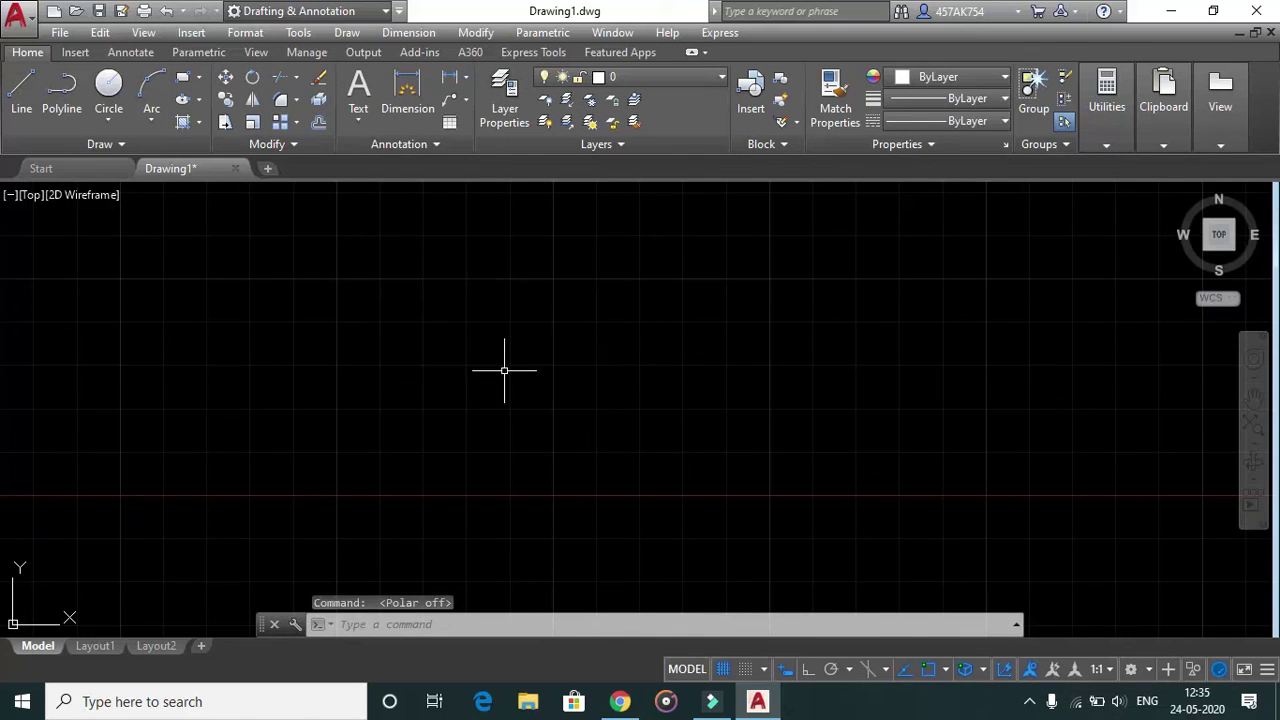